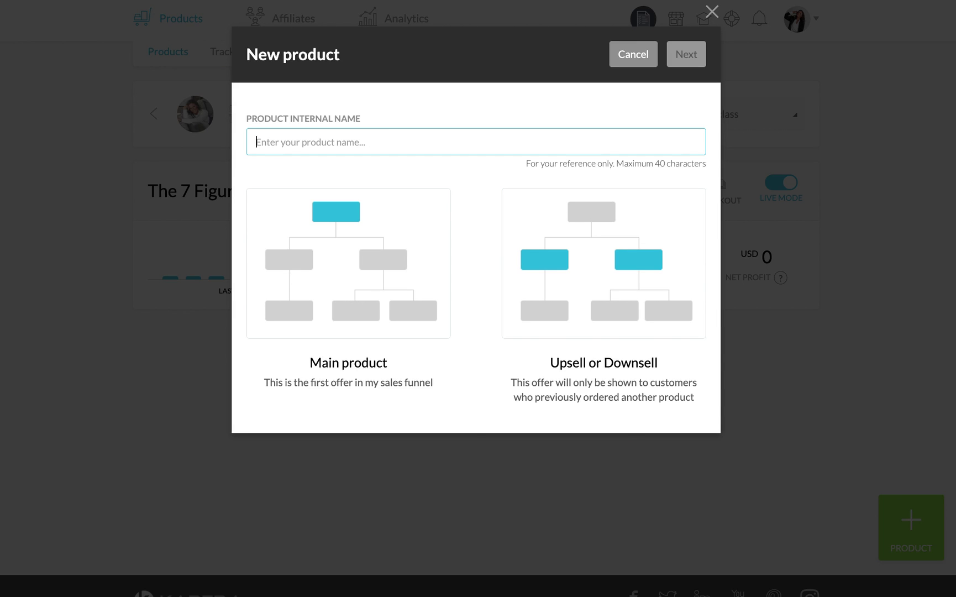
Create a new main product with the internal name TEST OFFER.
left_click(331, 304)
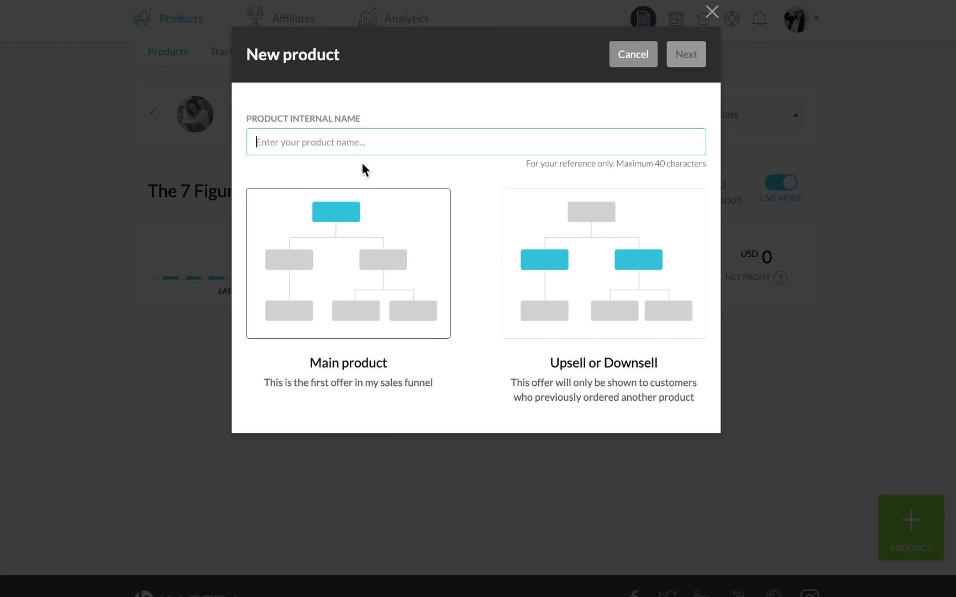
type("TES")
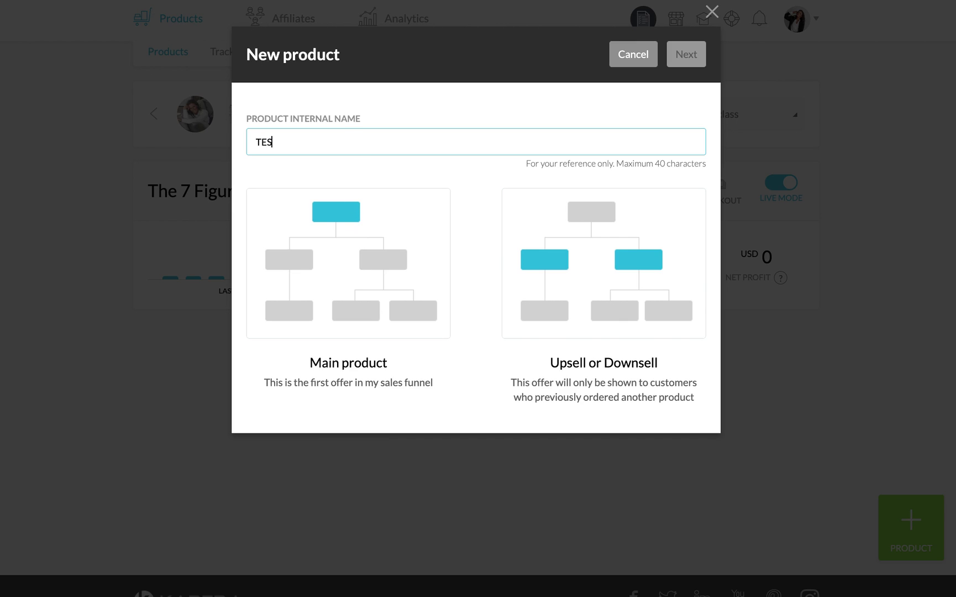
type("T OFFER")
left_click(366, 256)
left_click(366, 256)
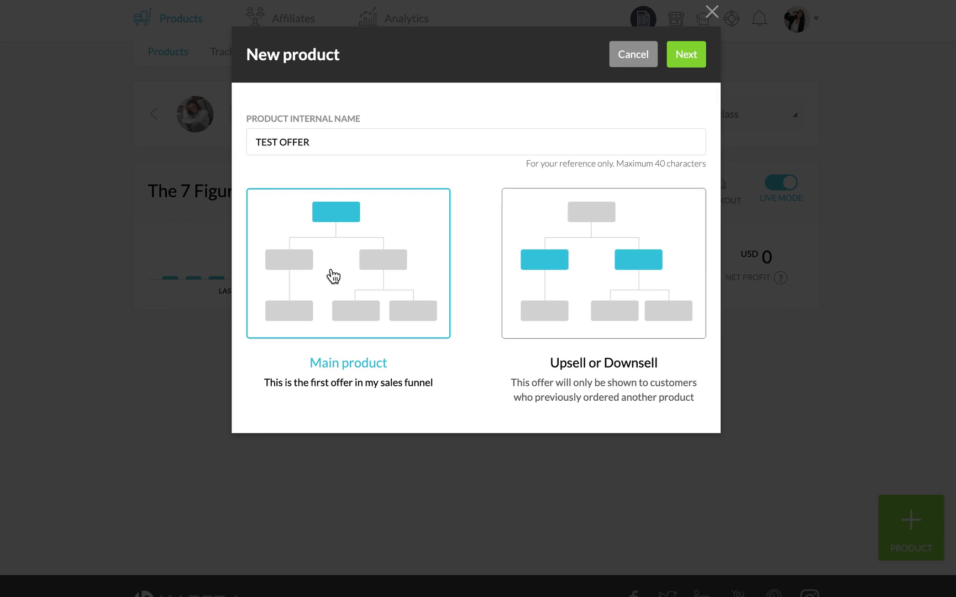
left_click(688, 63)
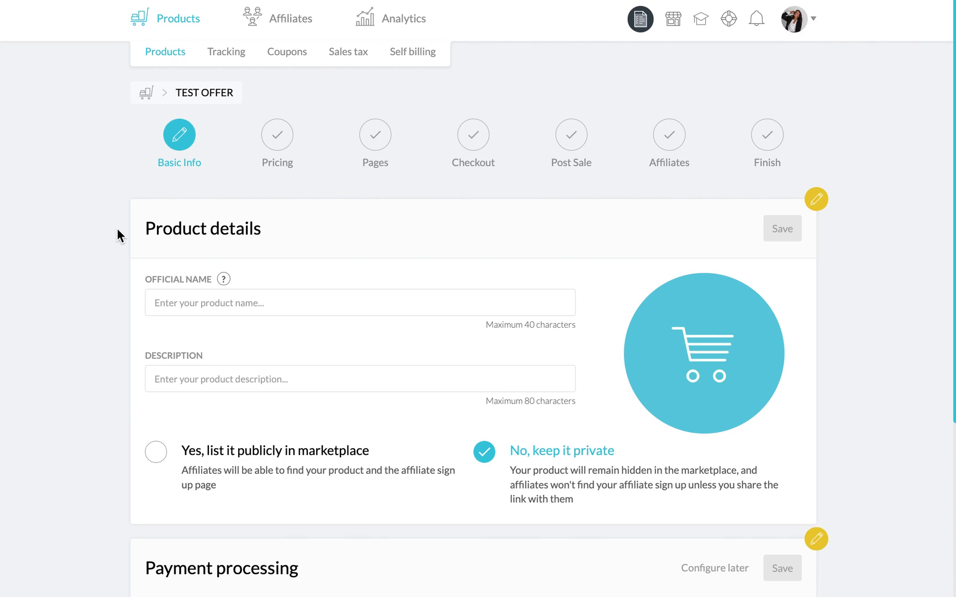
Upload an image from the Desktop folder as the product picture and confirm its crop.
scroll(118, 229, "down", 3)
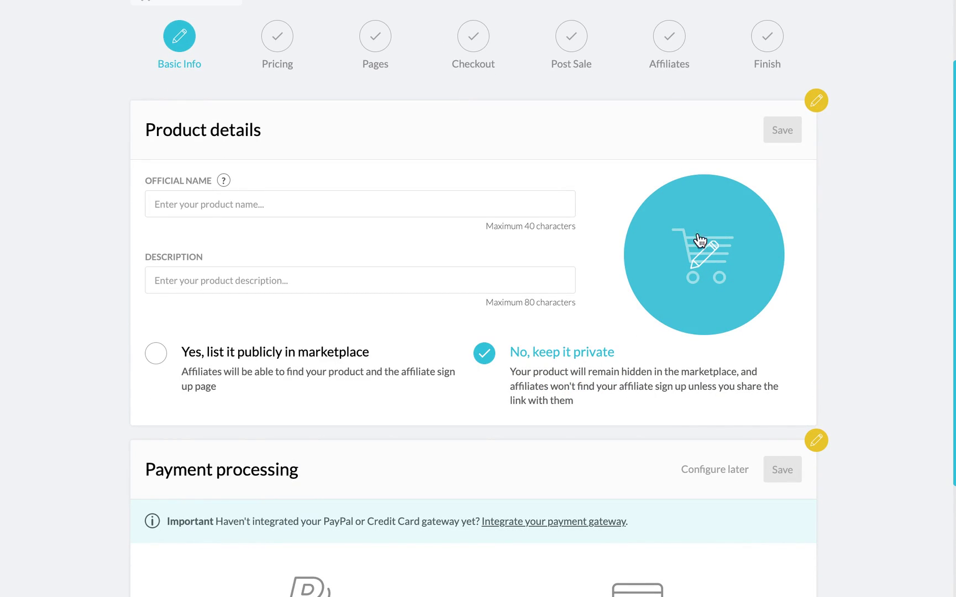
left_click(727, 257)
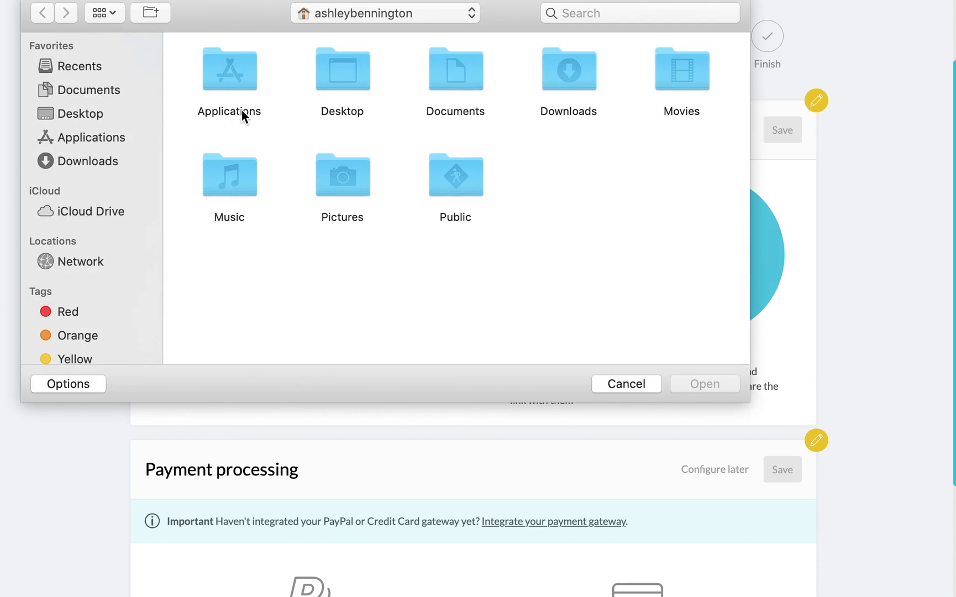
left_click(98, 117)
double_click(326, 70)
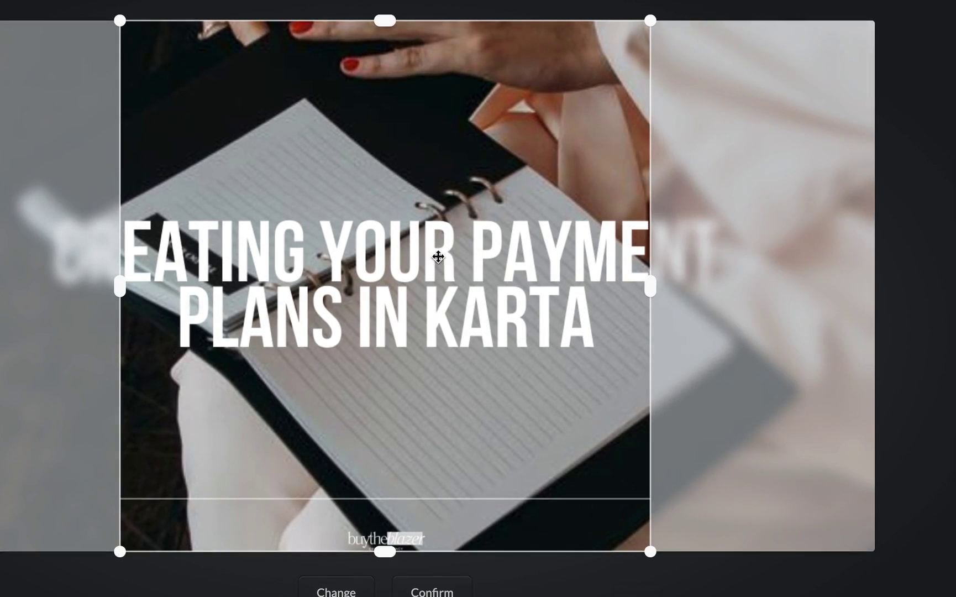
left_click_drag(438, 255, 465, 385)
left_click_drag(465, 436, 417, 431)
left_click(442, 593)
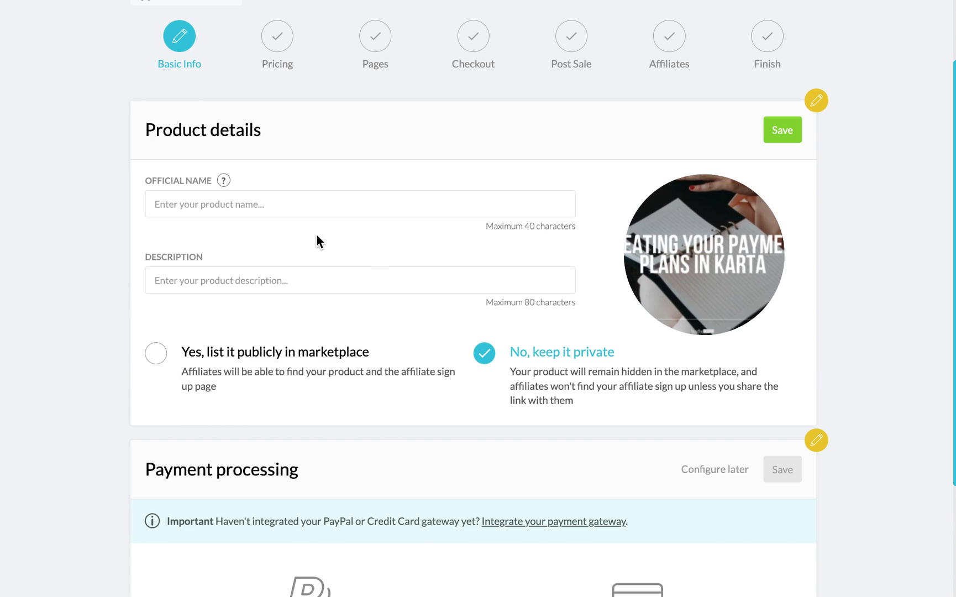
Enter OFFER as both the official name and the description in the product details.
left_click(226, 208)
type("KARTA")
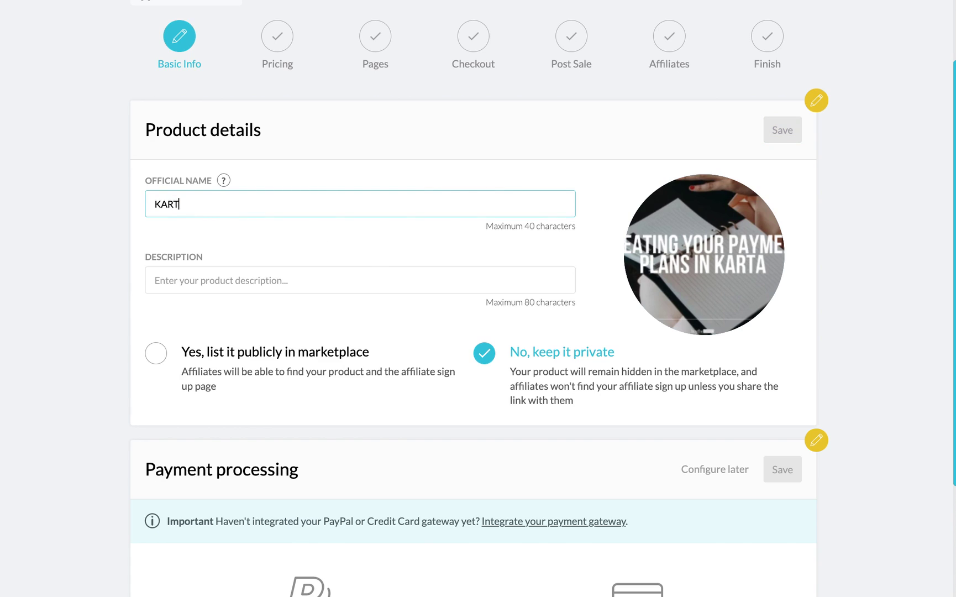
key("BackSpace")
key("BackSpace")
key("BackSpace")
key("BackSpace")
key("BackSpace")
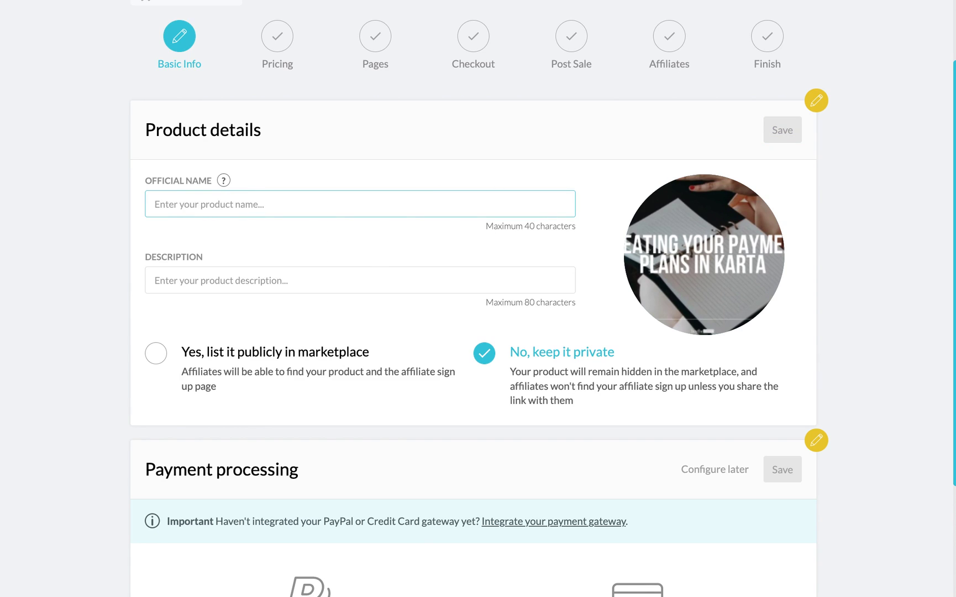
type("OFFER")
left_click(244, 279)
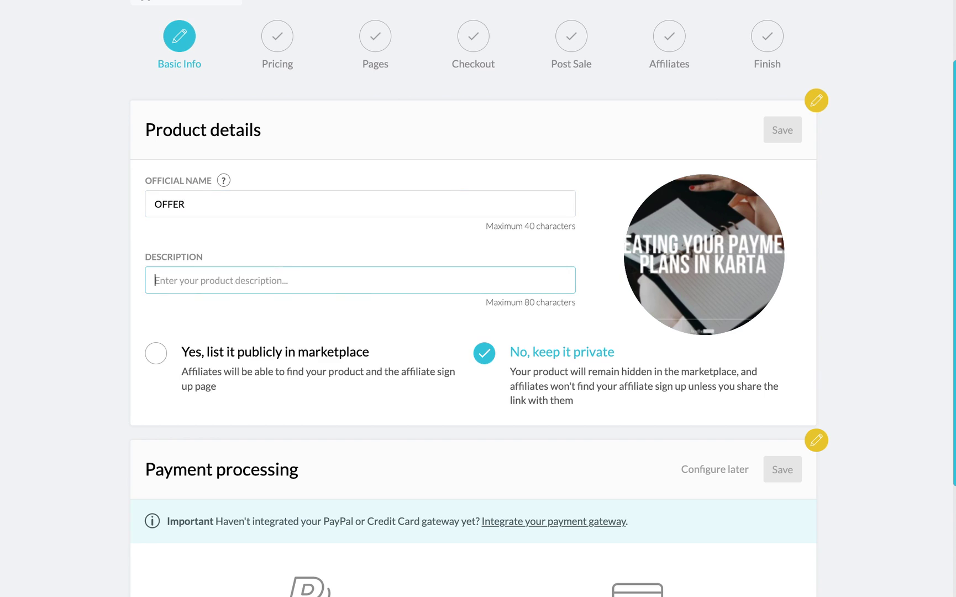
type("OFFER")
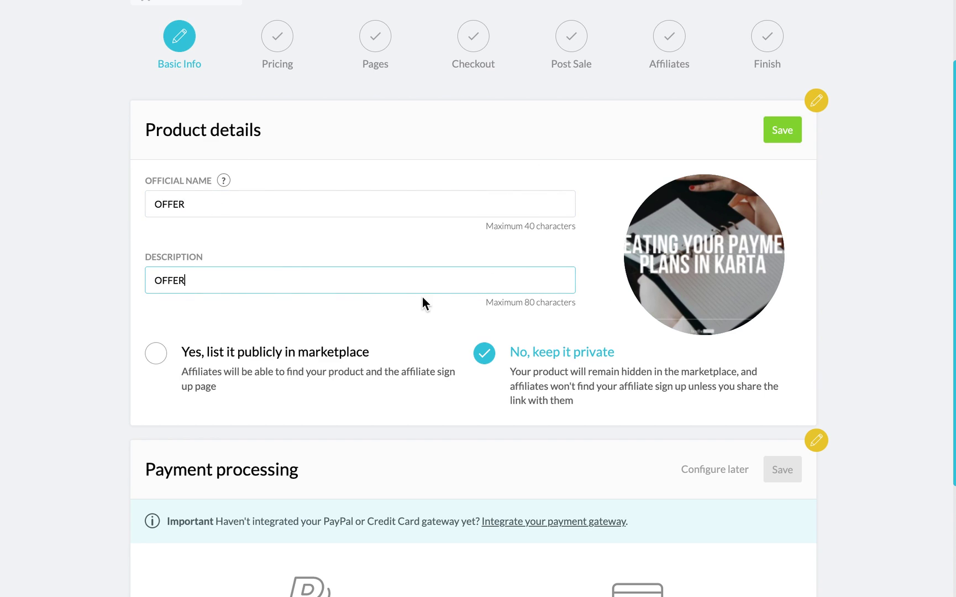
Choose PayPal under payment processing and check which PayPal accounts are offered.
scroll(422, 297, "down", 3)
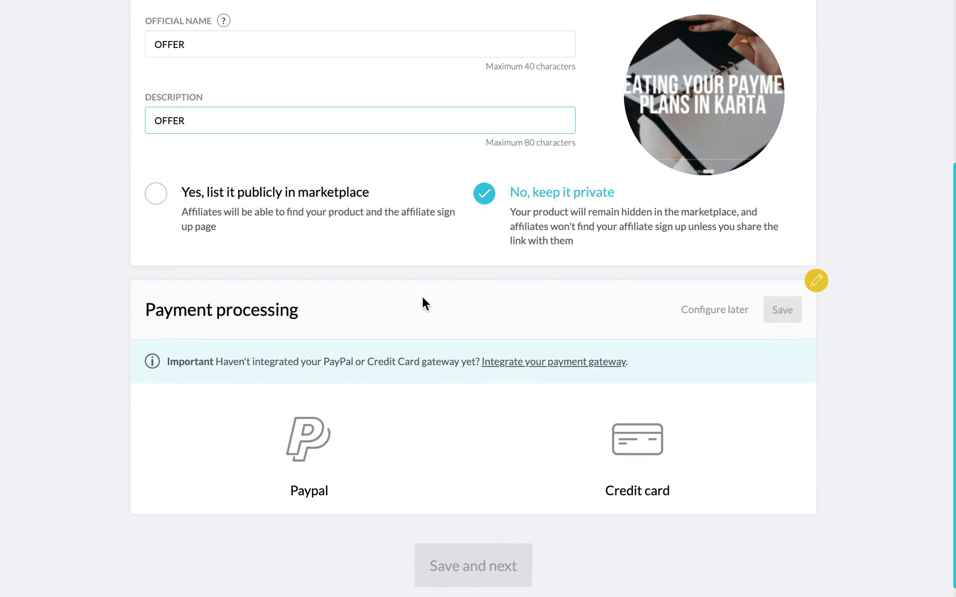
left_click(315, 449)
scroll(363, 402, "down", 3)
left_click(293, 390)
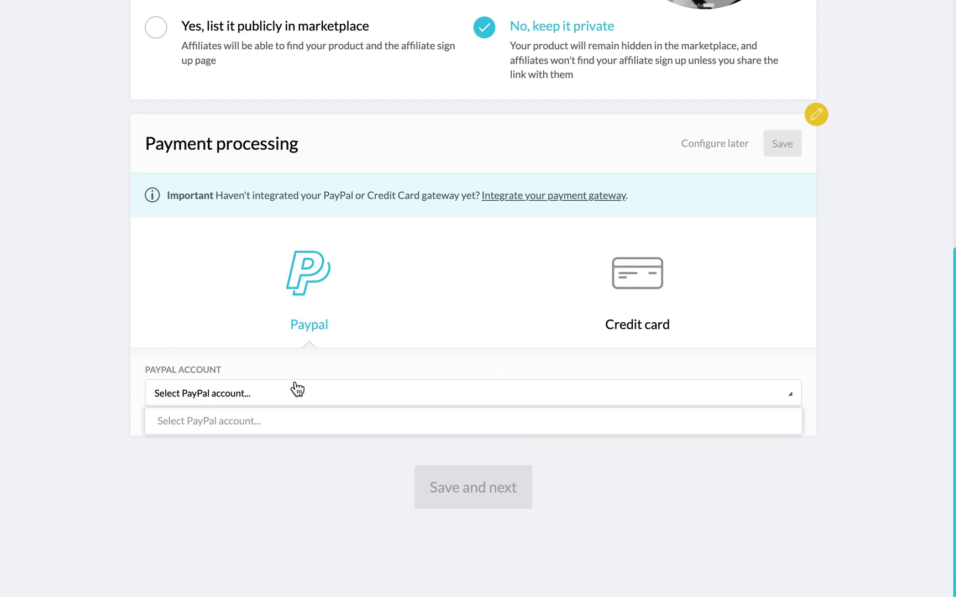
left_click(73, 312)
scroll(72, 323, "up", 2)
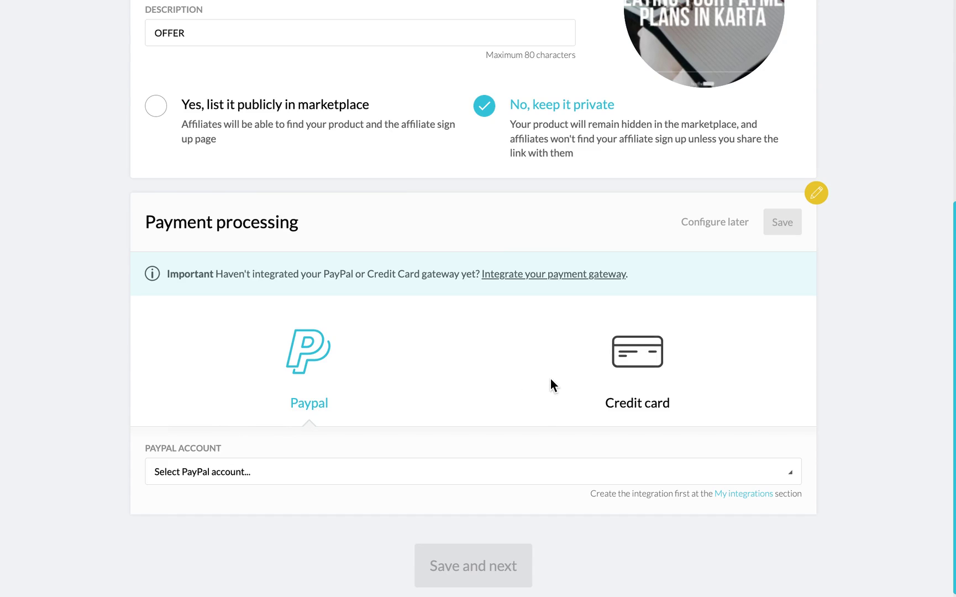
Set payment processing to credit card using the listed gateway and save it.
left_click(641, 373)
scroll(517, 360, "down", 1)
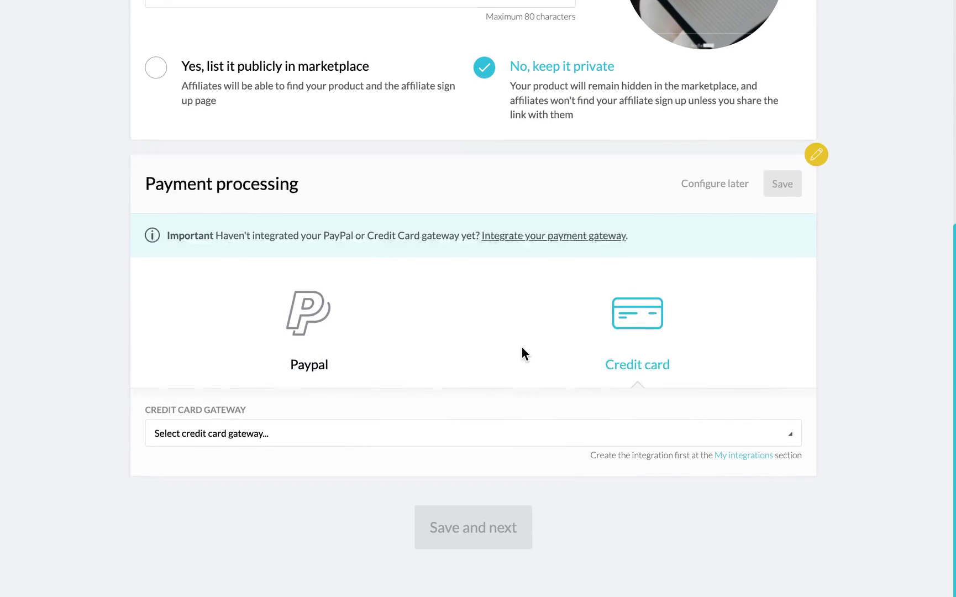
left_click(318, 426)
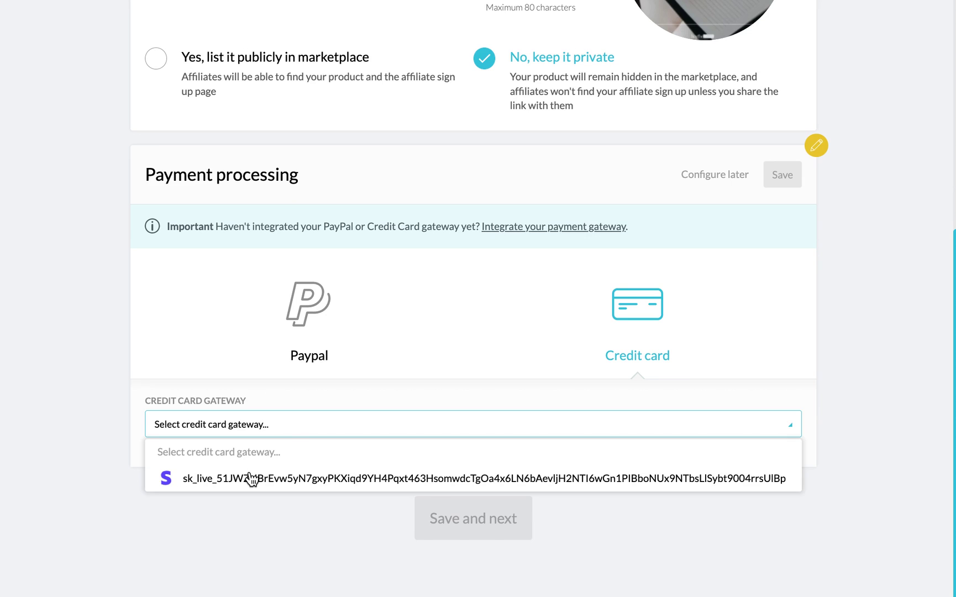
left_click(157, 409)
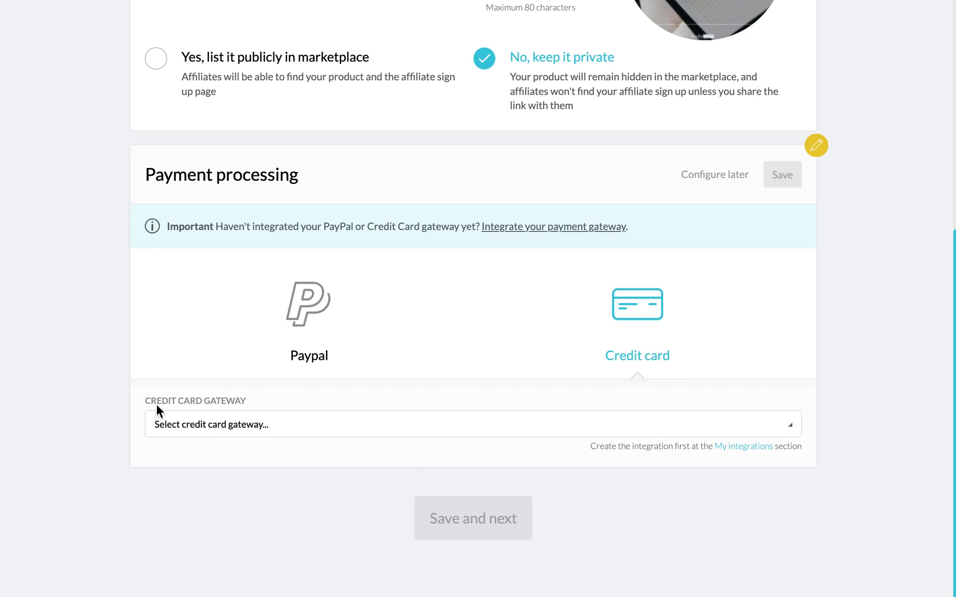
left_click(490, 425)
left_click(96, 391)
left_click(453, 431)
key("Escape")
scroll(116, 350, "up", 7)
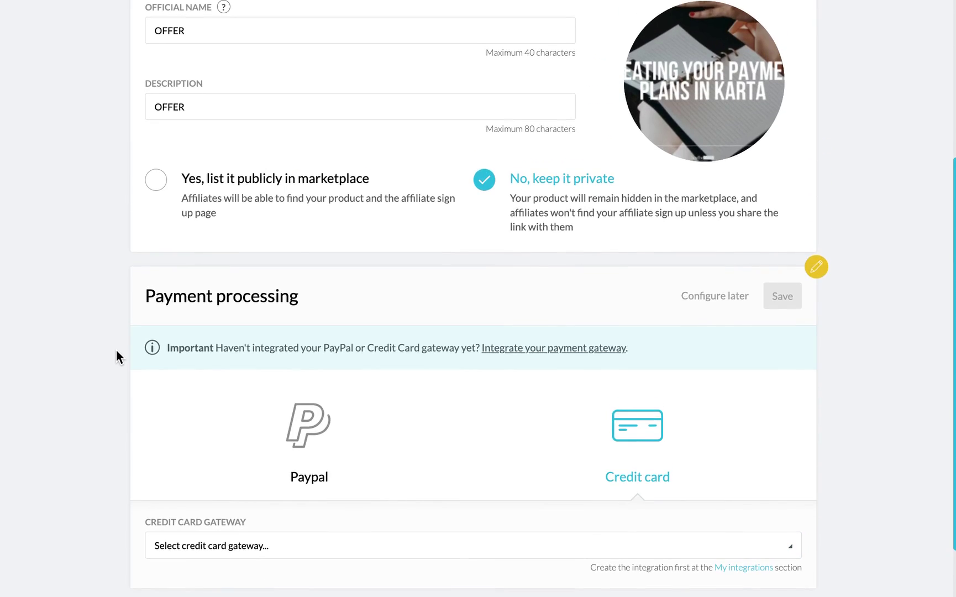
scroll(126, 354, "down", 8)
left_click(577, 348)
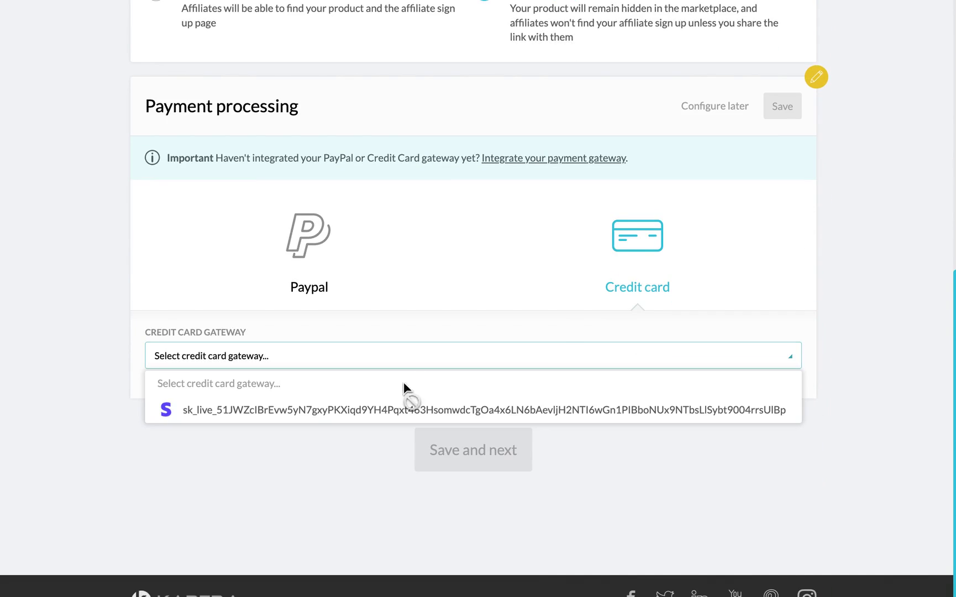
left_click(381, 406)
Save the product details and continue to the Pricing stage.
scroll(476, 221, "up", 5)
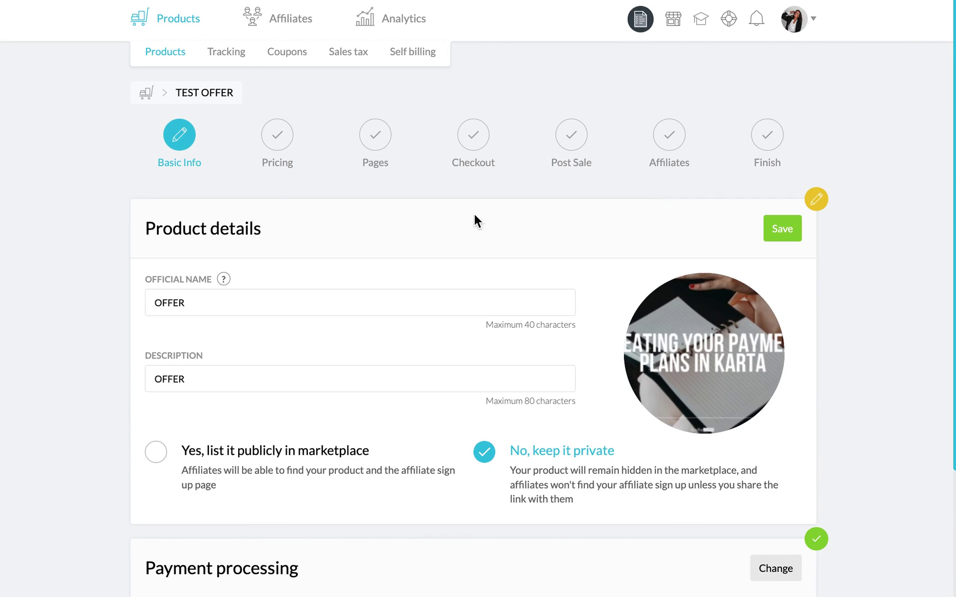
left_click(788, 228)
scroll(363, 261, "down", 2)
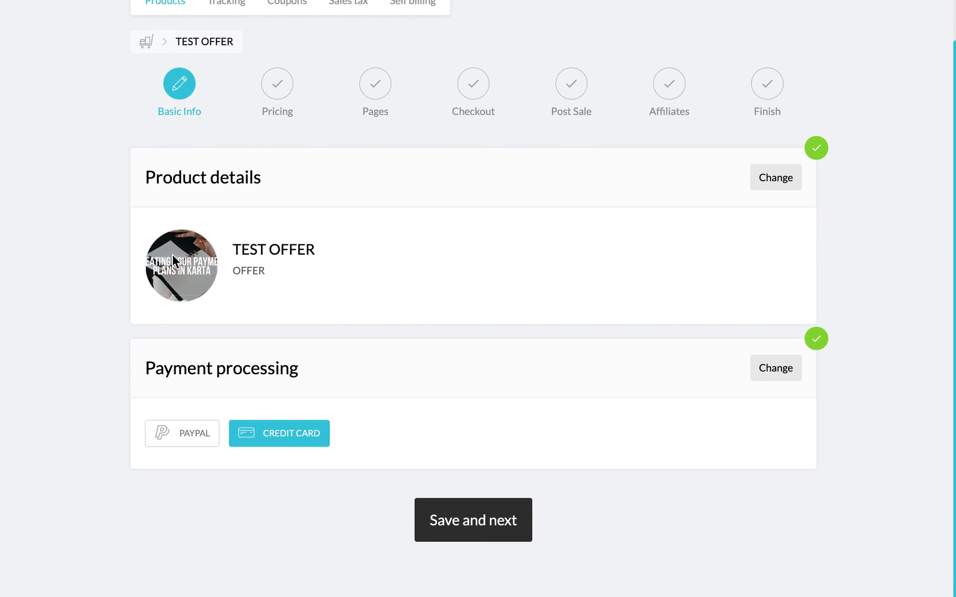
left_click(470, 531)
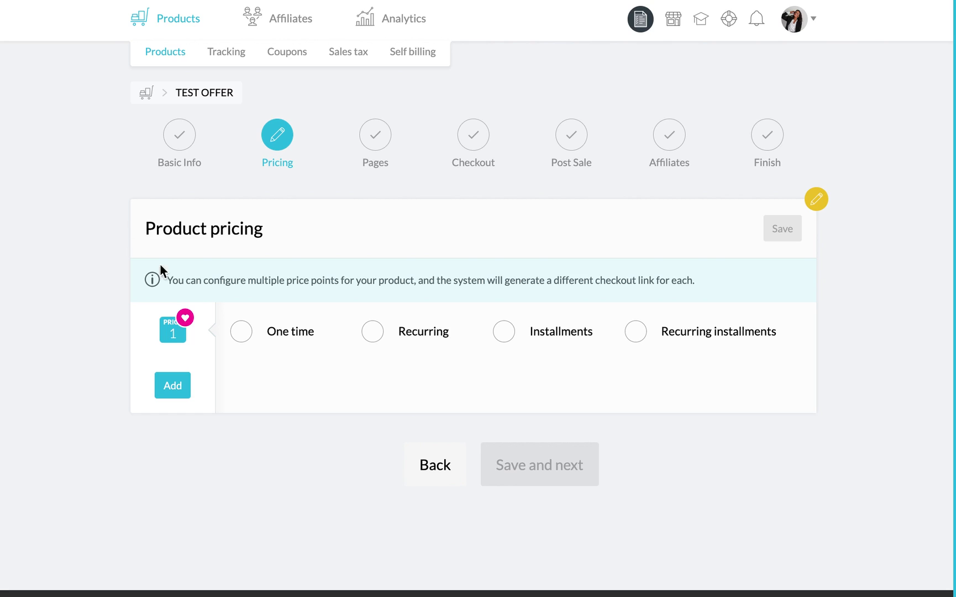
Make the first price point One time and describe it as PRE-SALE PIF.
scroll(153, 469, "down", 1)
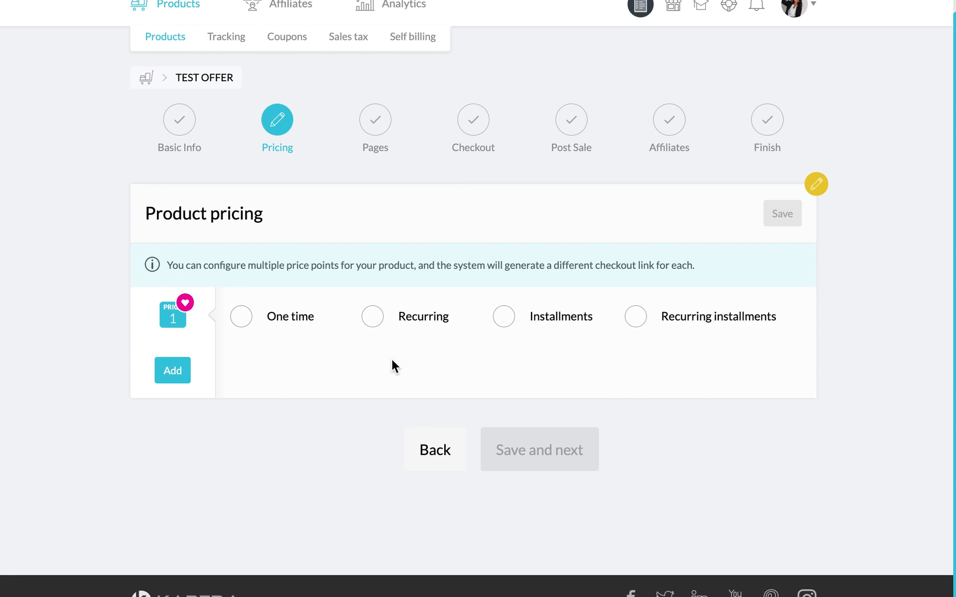
left_click(501, 318)
left_click(244, 317)
scroll(245, 318, "down", 2)
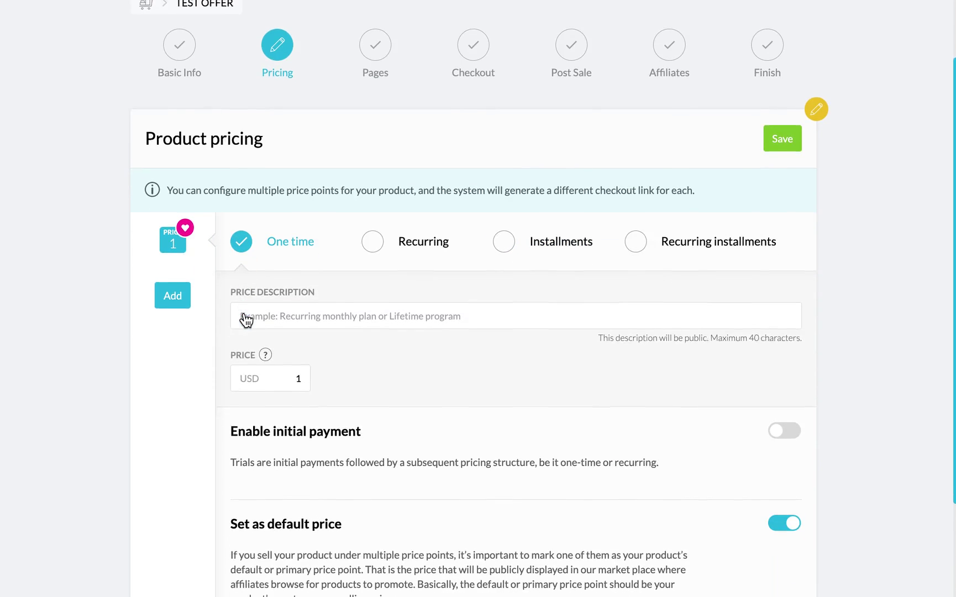
left_click(309, 287)
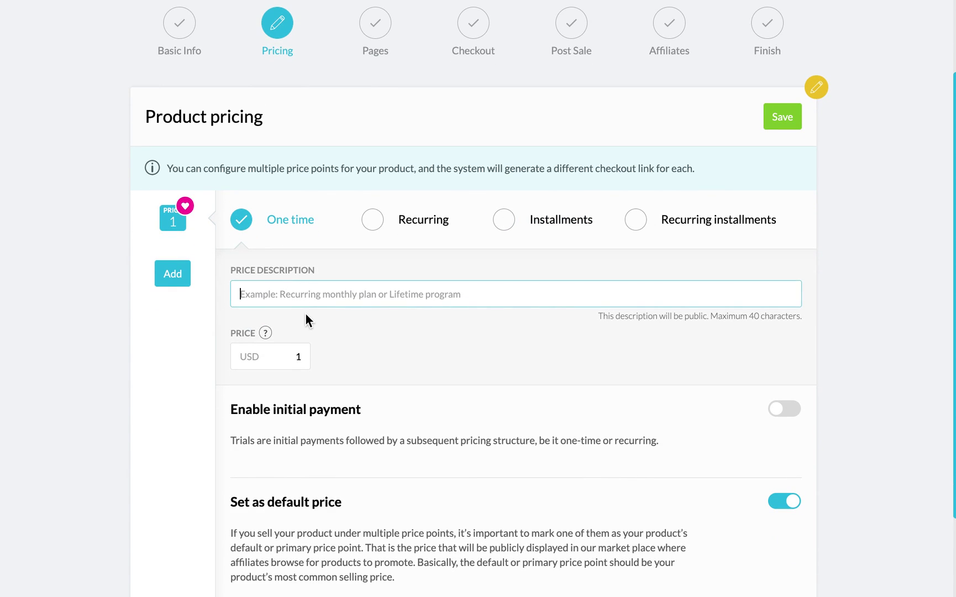
type("PR")
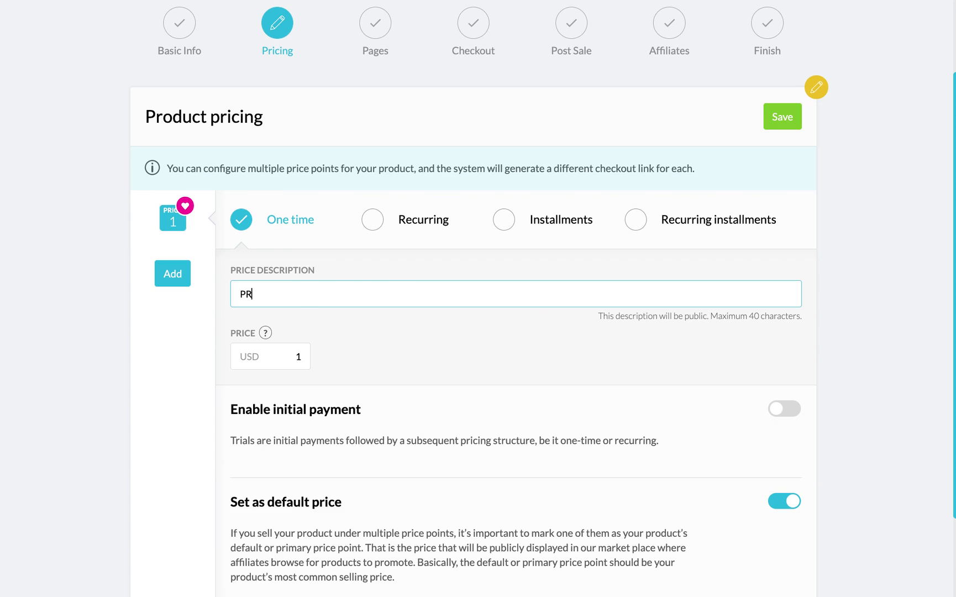
type("E-SALE PIF")
scroll(349, 360, "down", 1)
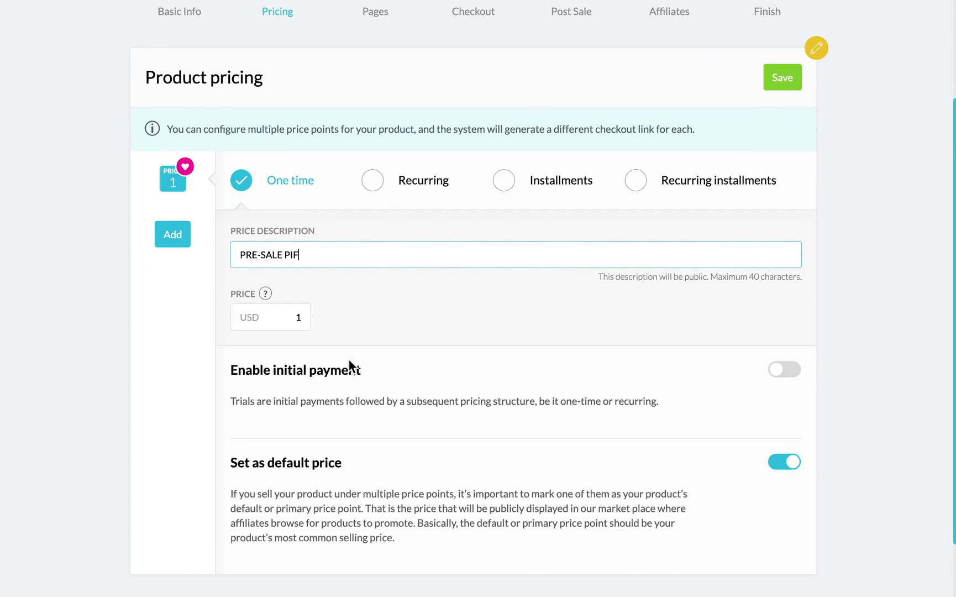
Set the price of the PRE-SALE PIF price point to 499 USD.
double_click(301, 317)
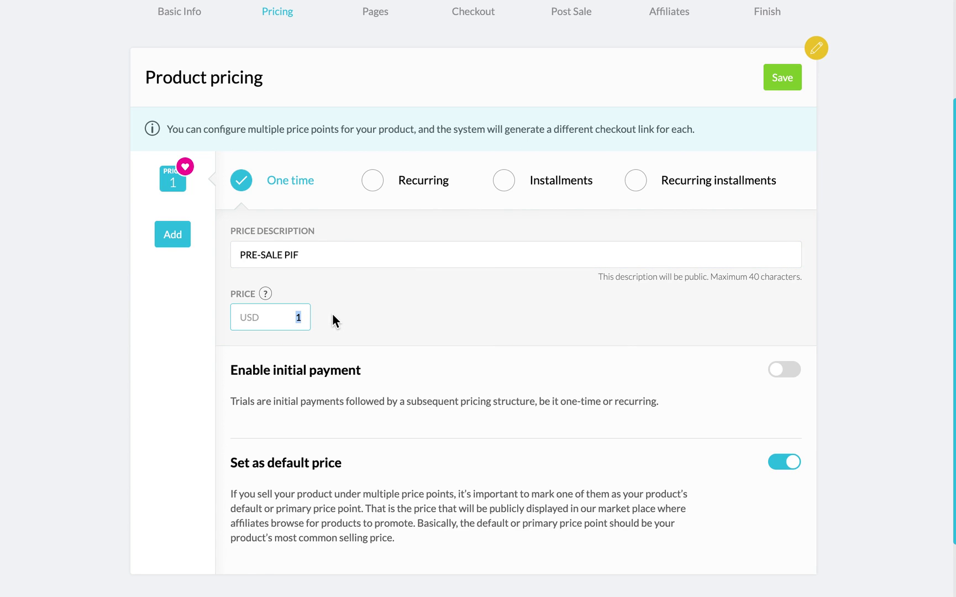
type("500")
key("BackSpace")
key("BackSpace")
key("BackSpace")
type("499")
key("BackSpace")
key("BackSpace")
key("BackSpace")
type("4999")
key("BackSpace")
left_click(453, 312)
scroll(669, 348, "down", 2)
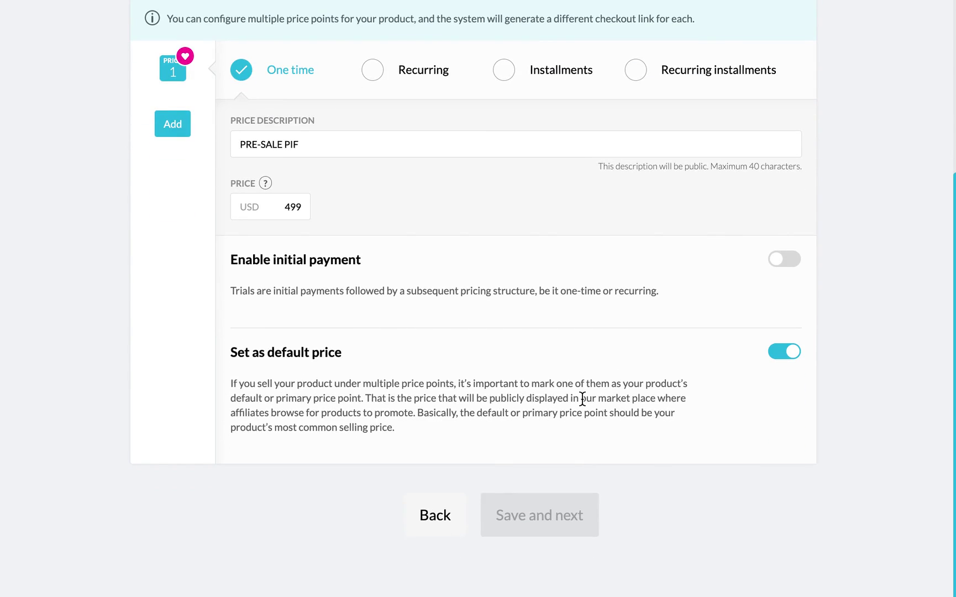
scroll(586, 425, "up", 4)
left_click(776, 166)
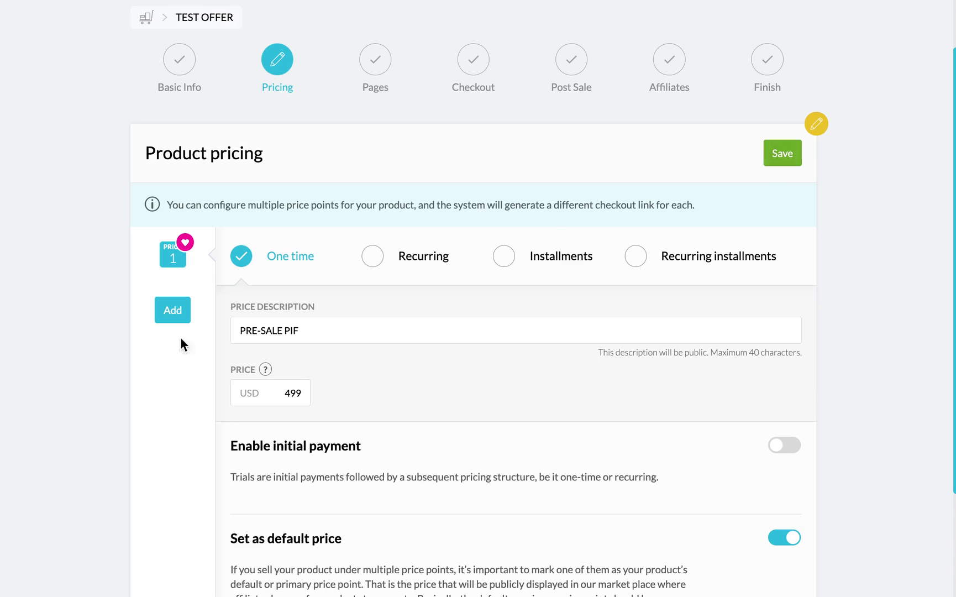
Add a second price point of type Installments and describe it as PRE SALE 2 MONTH PAYMENT PLAN.
left_click(173, 310)
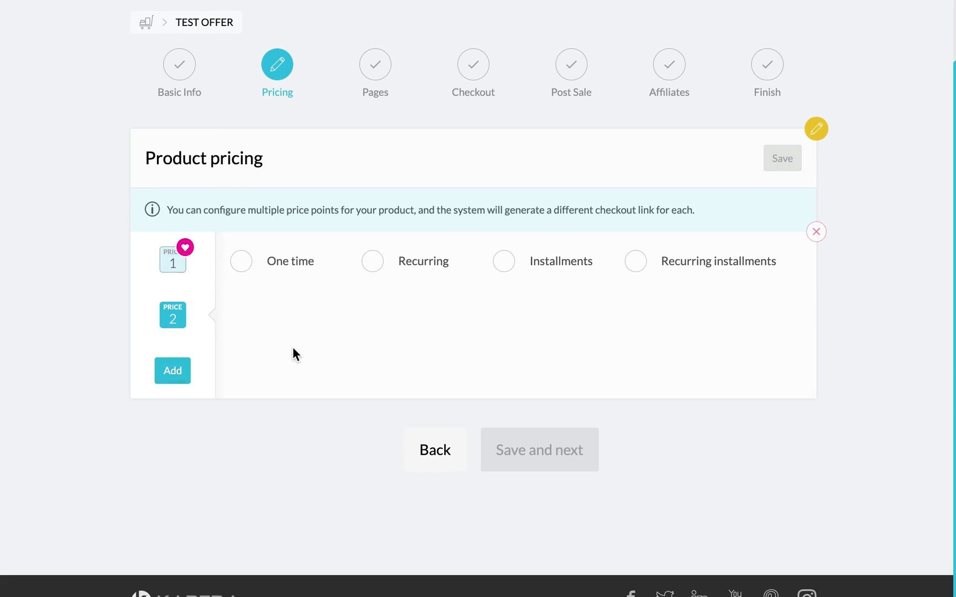
left_click(177, 260)
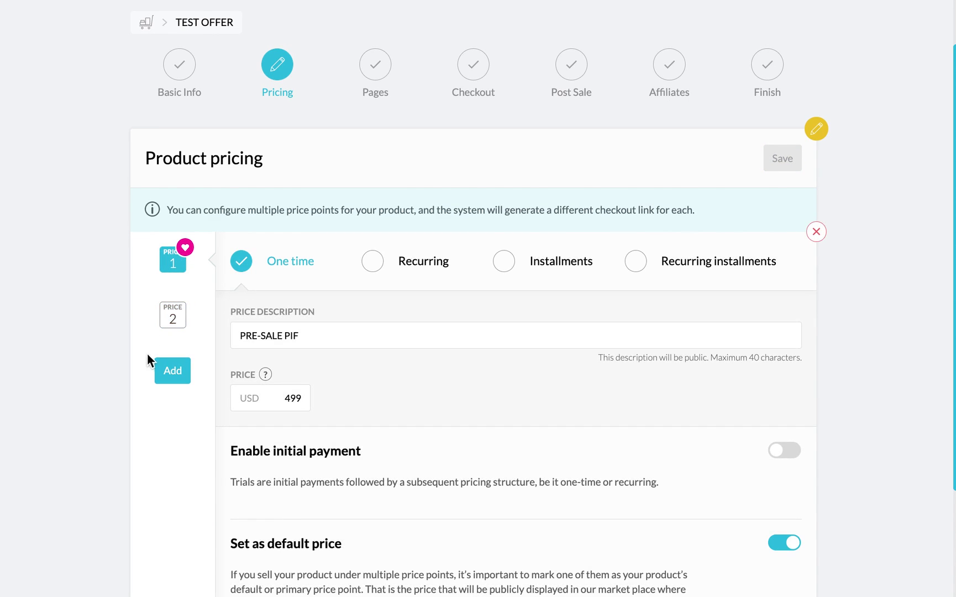
left_click(173, 315)
left_click(504, 262)
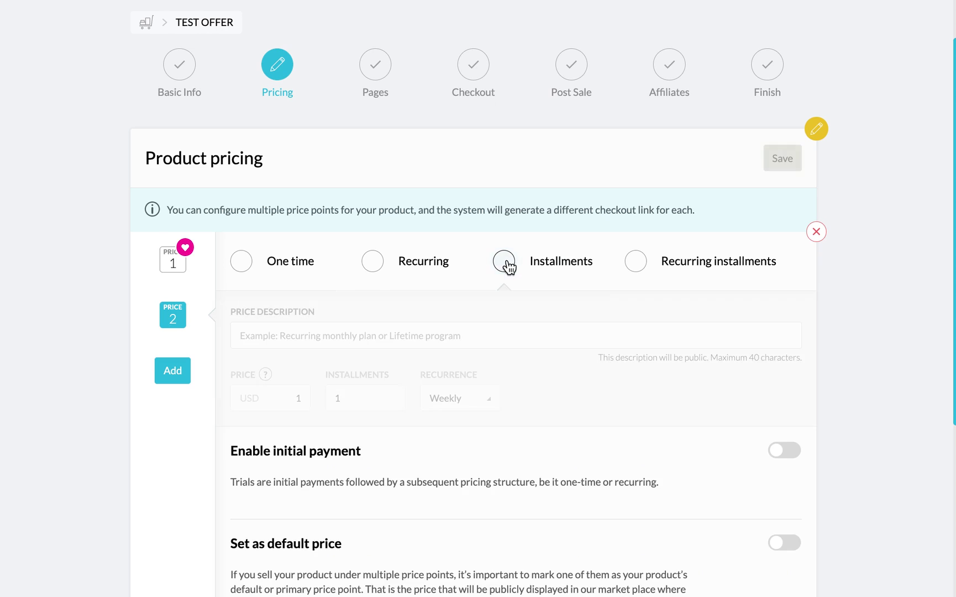
left_click(281, 337)
scroll(283, 339, "down", 1)
type("PRE")
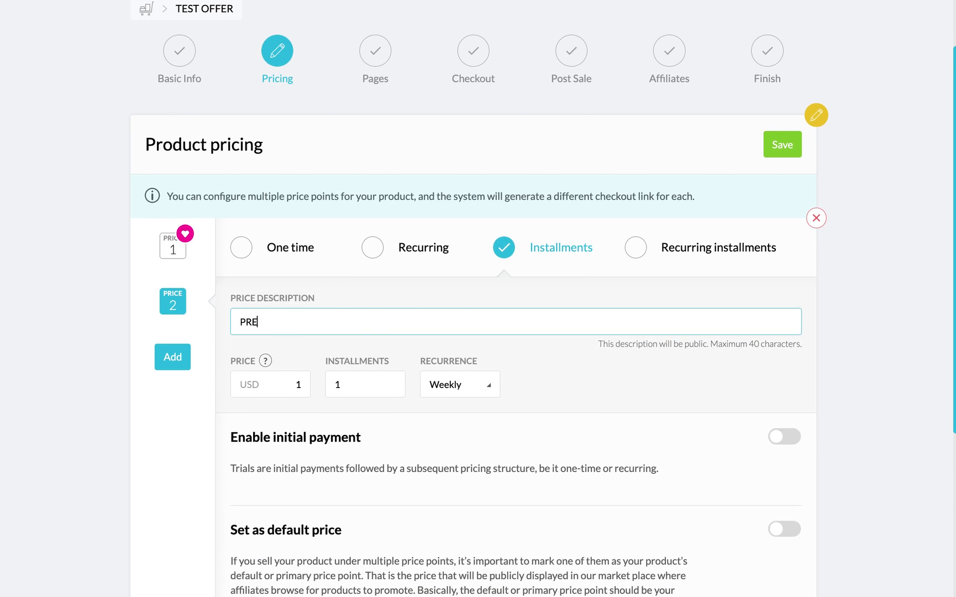
type(" SALE 2 MONTH PAYMENT PLAN")
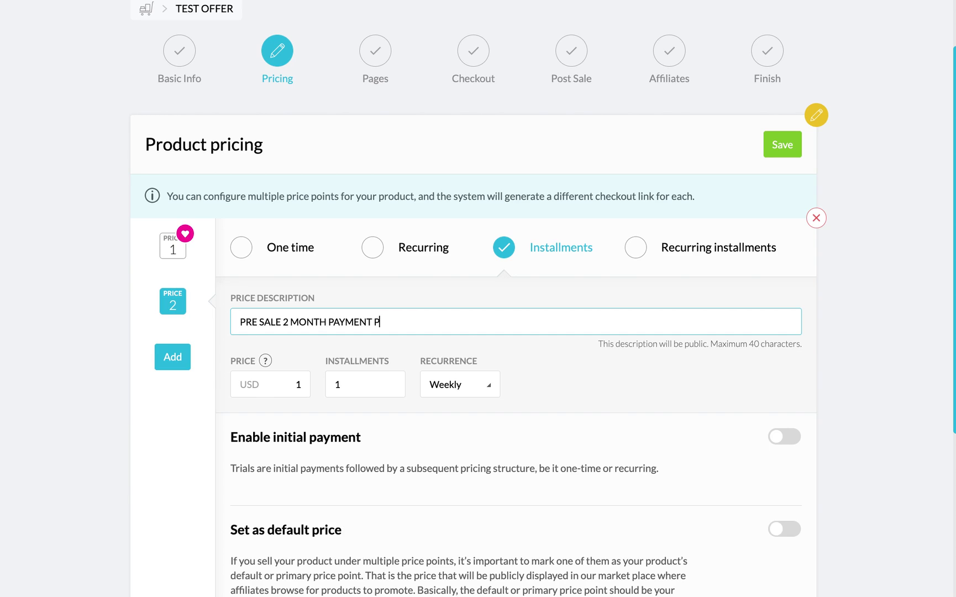
Set the PRE SALE 2 MONTH PAYMENT PLAN to 279 USD in 2 installments with Monthly recurrence.
left_click(294, 383)
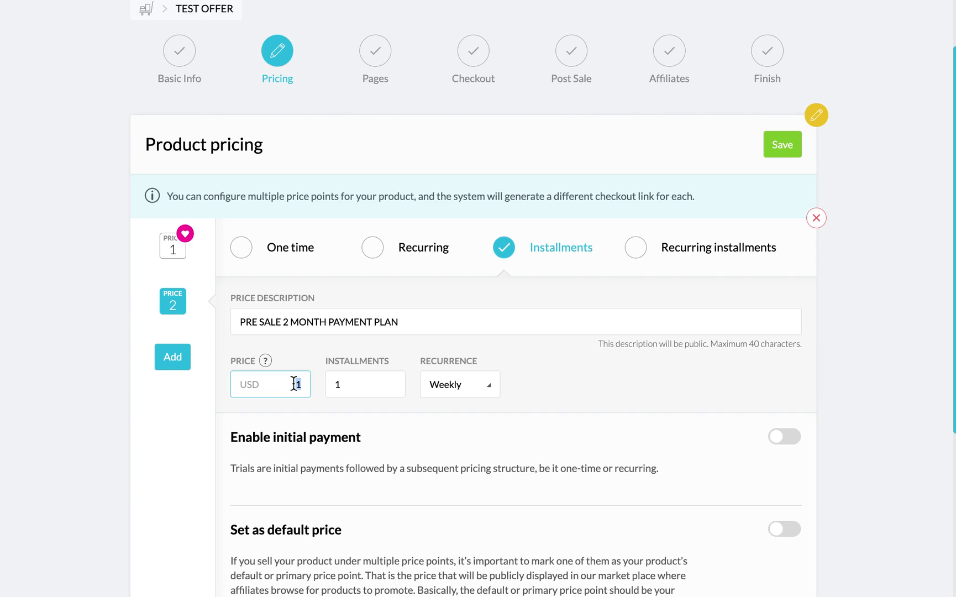
type("279")
left_click(341, 385)
key("BackSpace")
type("2")
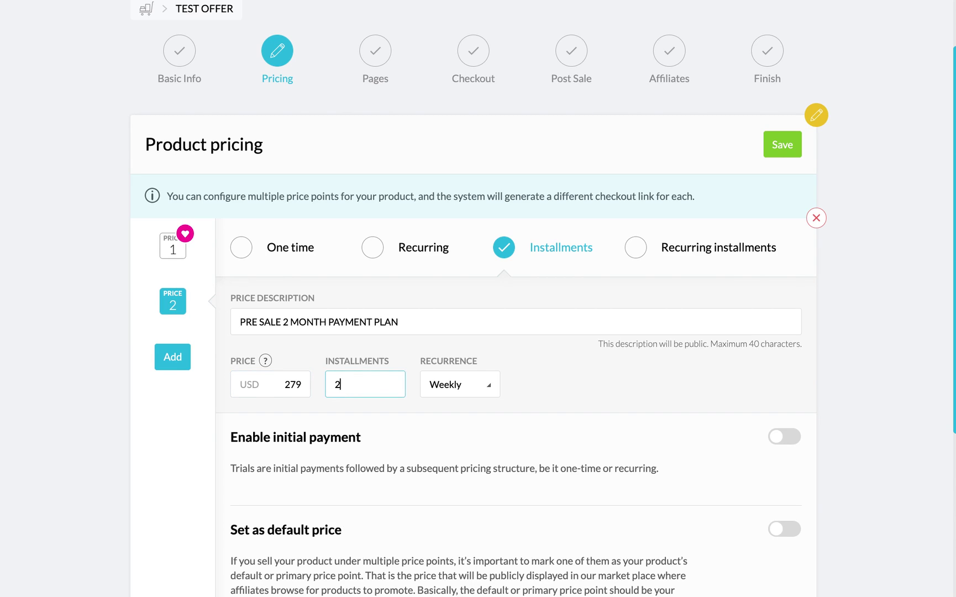
left_click(462, 386)
left_click(459, 469)
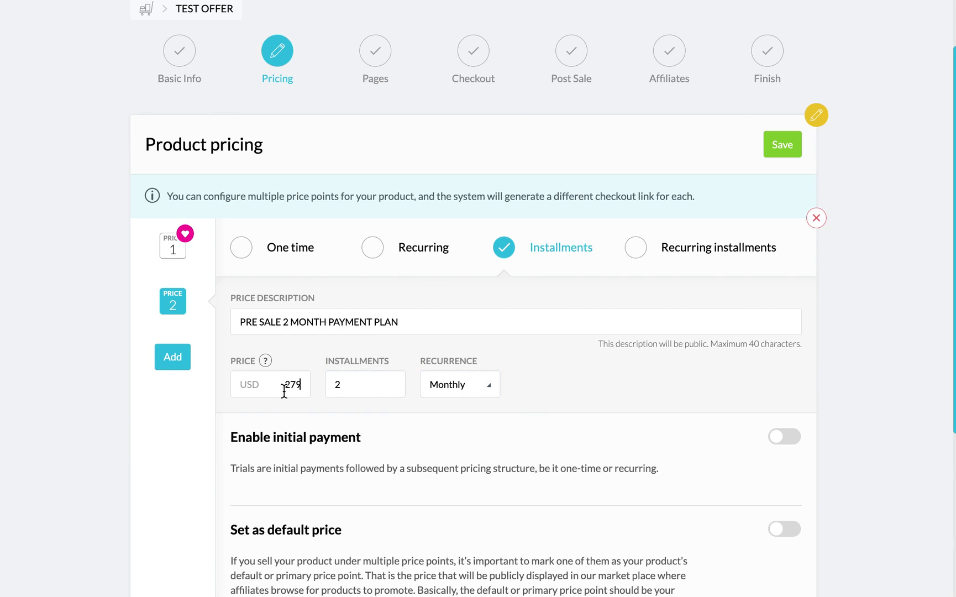
left_click(302, 391)
left_click(556, 393)
scroll(433, 363, "down", 2)
scroll(374, 282, "down", 3)
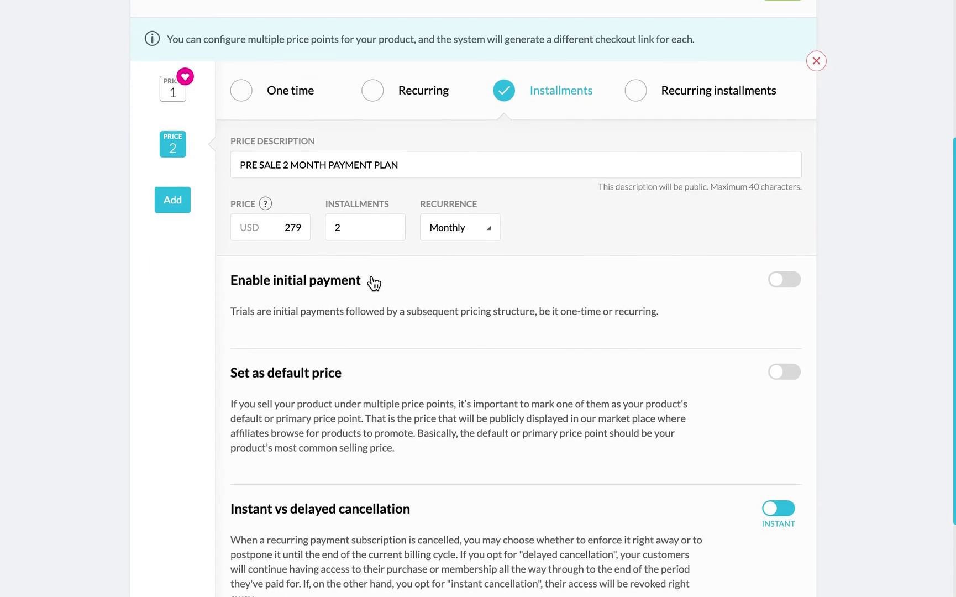
left_click(785, 212)
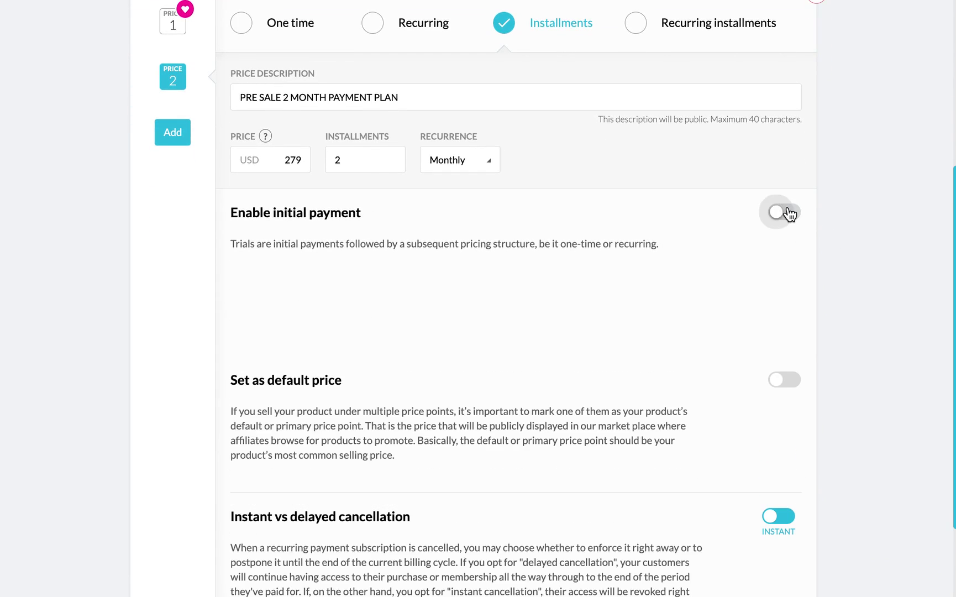
left_click(285, 321)
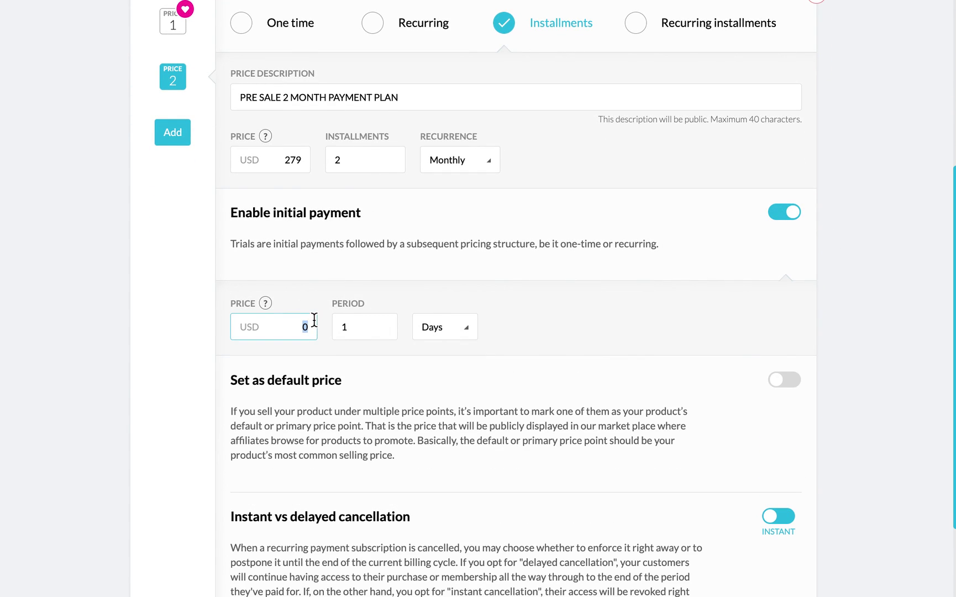
double_click(306, 326)
type("2")
key("BackSpace")
key("BackSpace")
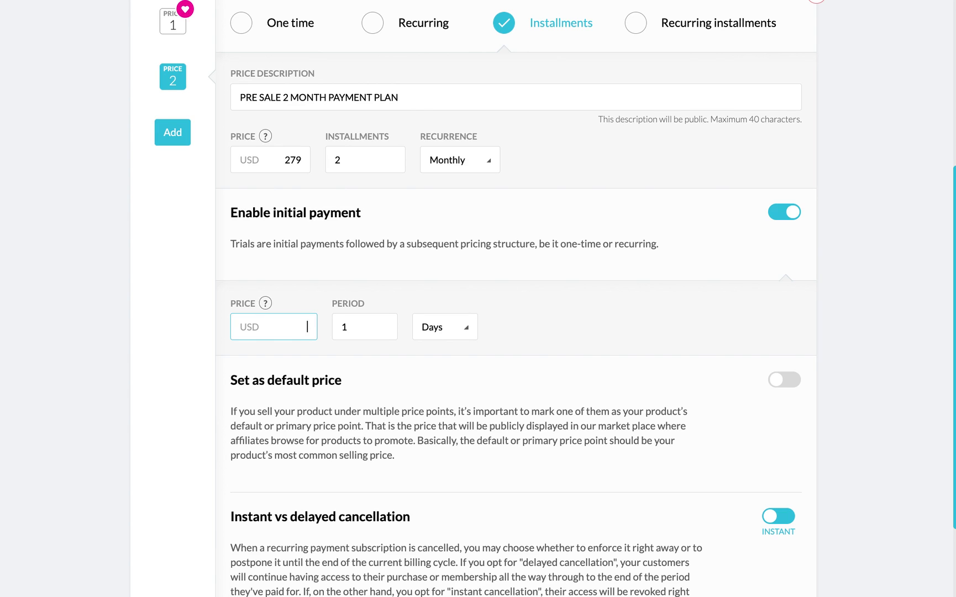
left_click(785, 215)
Add a third price point of type One time and describe it as Pay In Full.
scroll(449, 223, "up", 3)
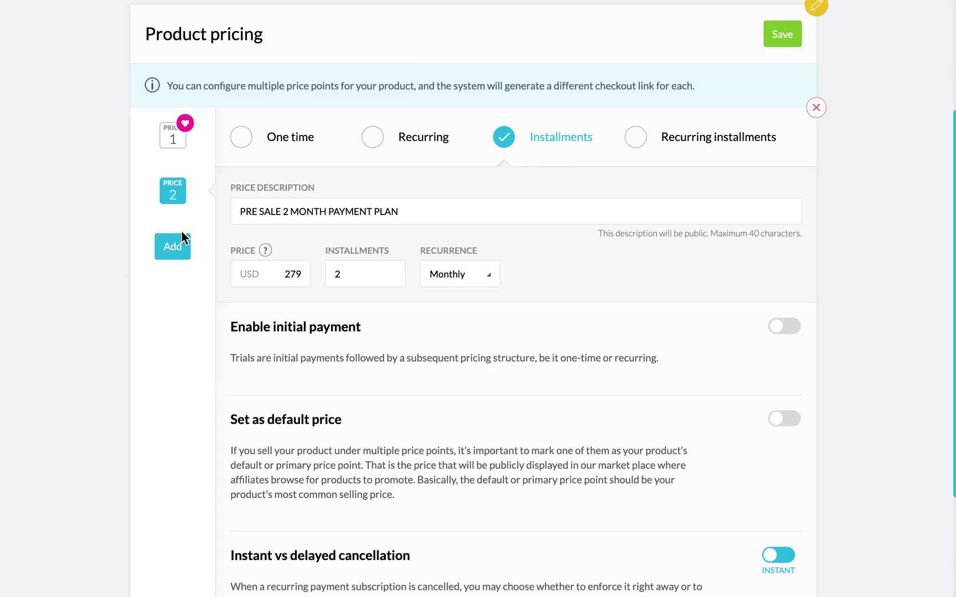
left_click(181, 252)
scroll(181, 252, "up", 1)
left_click(169, 204)
left_click(168, 259)
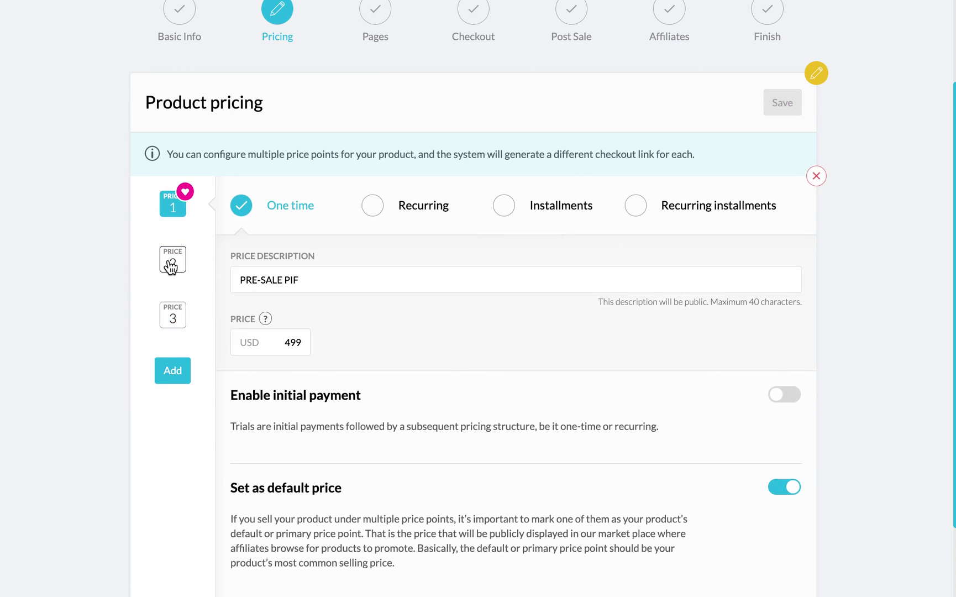
left_click(177, 315)
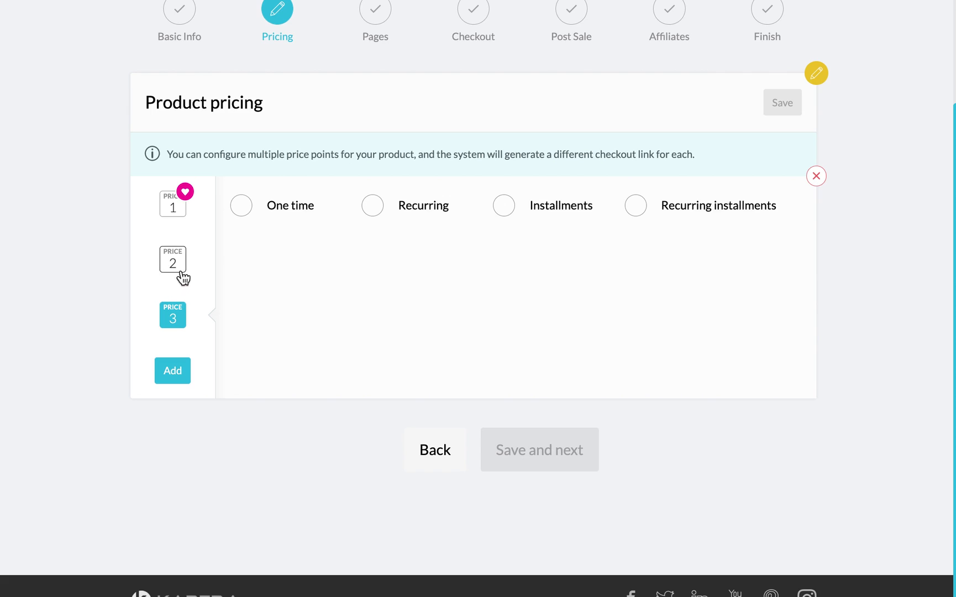
left_click(257, 215)
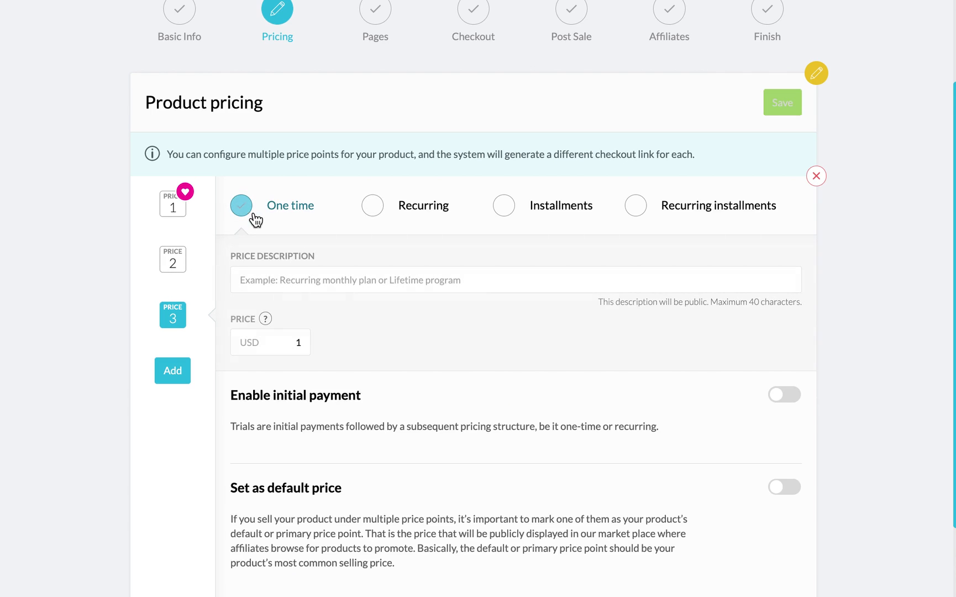
left_click(275, 279)
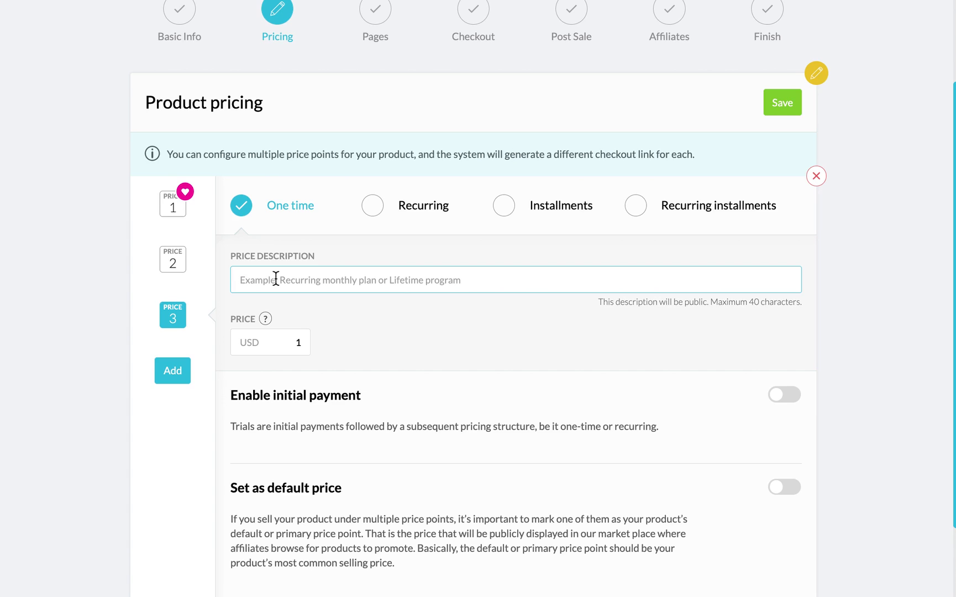
type("P")
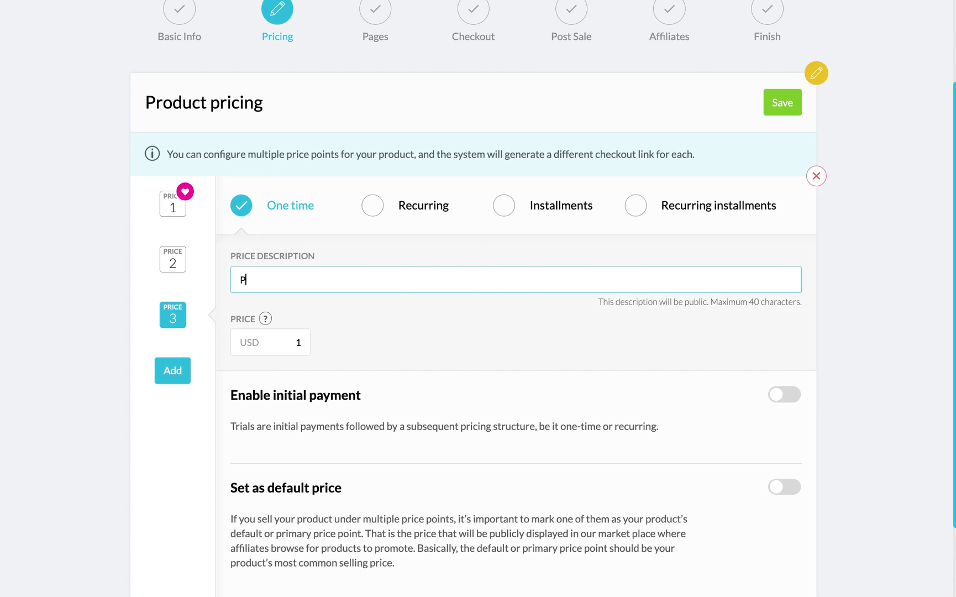
type("l")
type("y In Full")
Set the price of the Pay In Full price point to 899 USD.
double_click(299, 342)
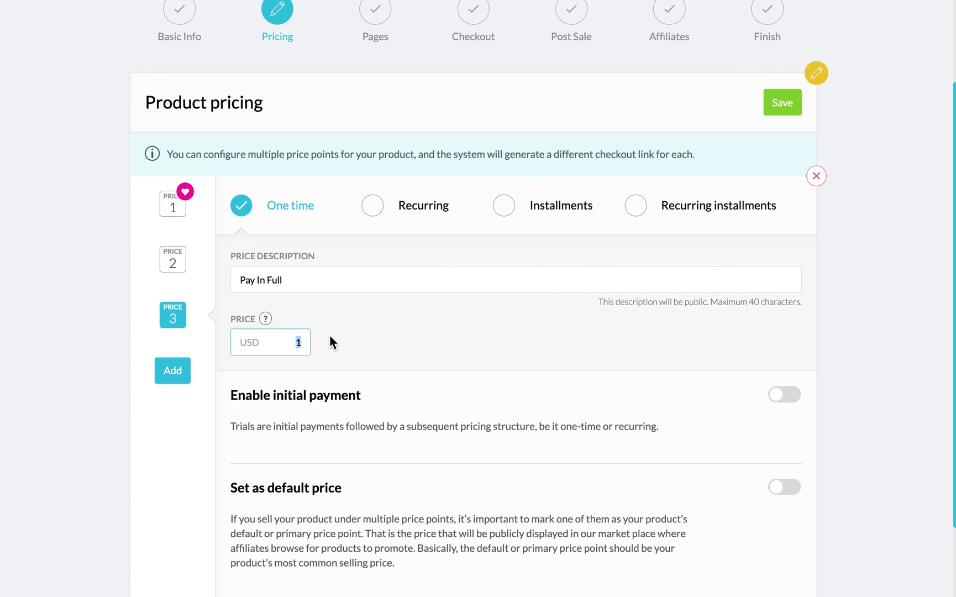
type("899")
left_click(782, 103)
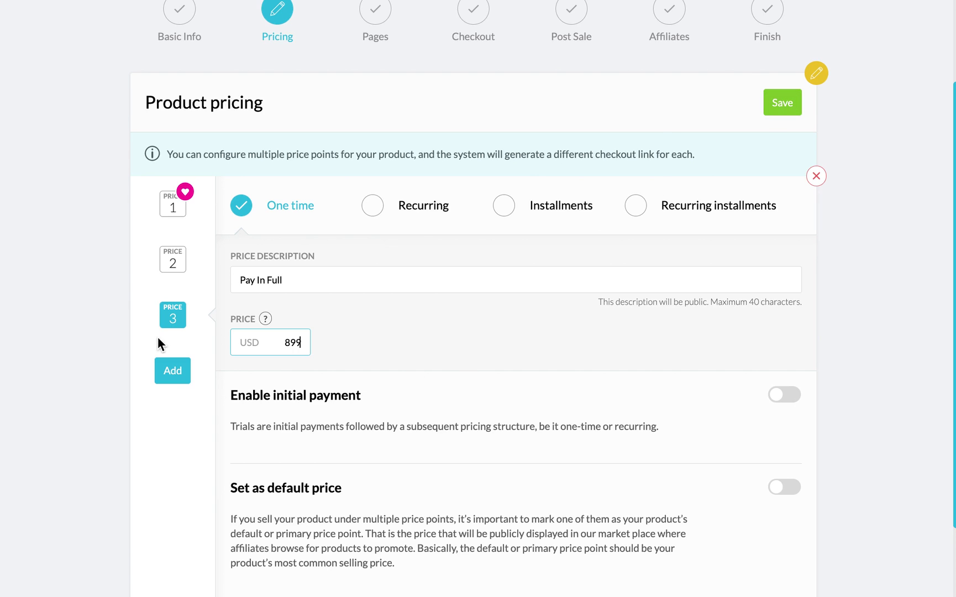
Add a fourth price point of type Installments and describe it as Payment Plan 3 Months.
left_click(175, 373)
left_click(504, 206)
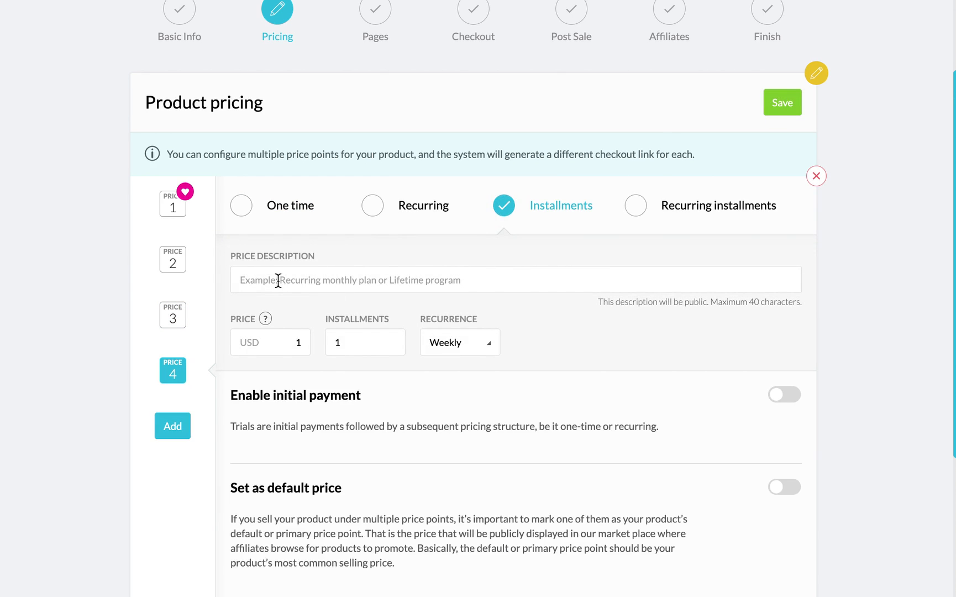
left_click(276, 281)
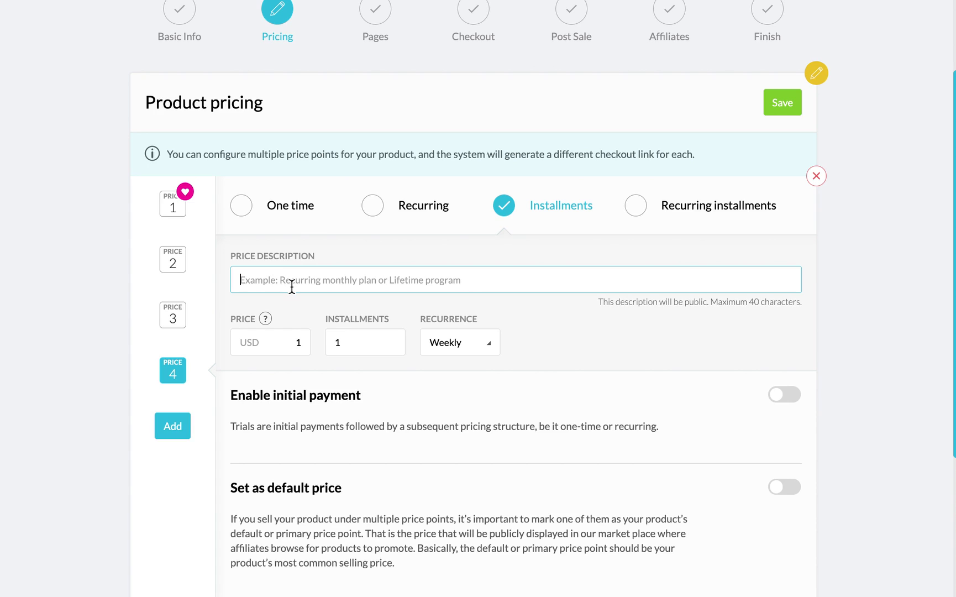
type("Payme")
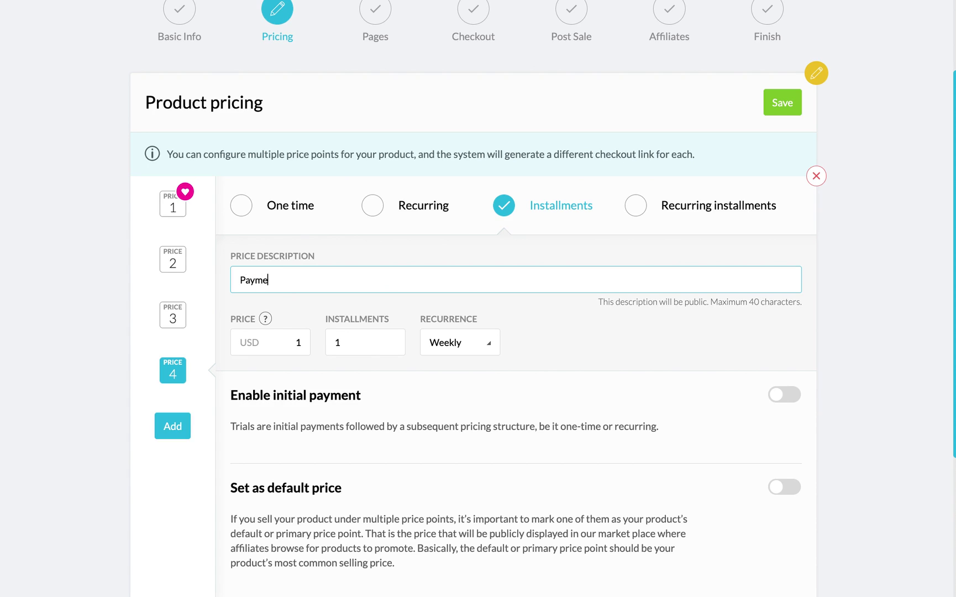
type("nt Plan 3 Months")
Set the Payment Plan 3 Months price point to 320 USD in 3 installments with Monthly recurrence.
double_click(297, 342)
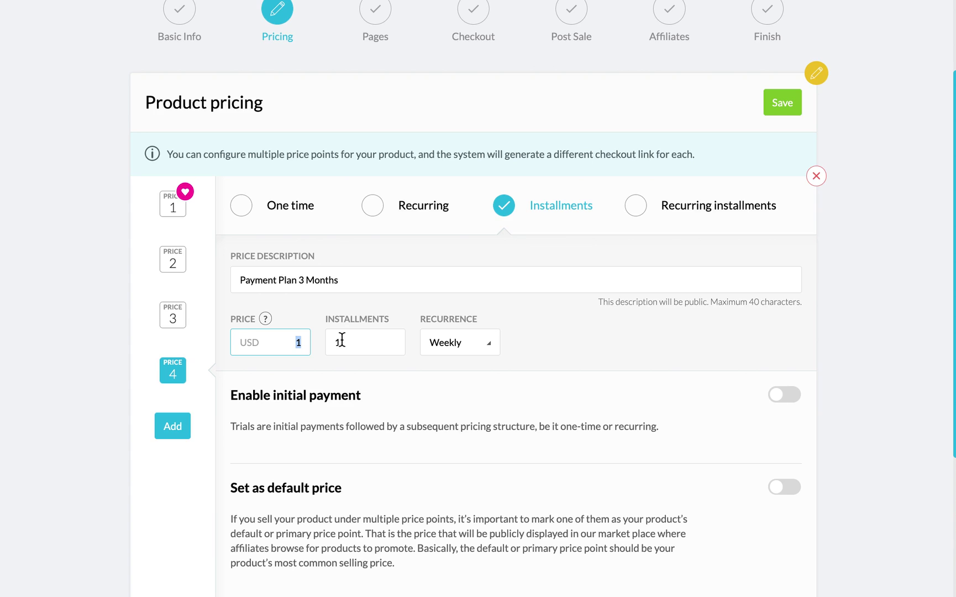
key("BackSpace")
type("320")
double_click(369, 344)
key("BackSpace")
type("3")
left_click(488, 345)
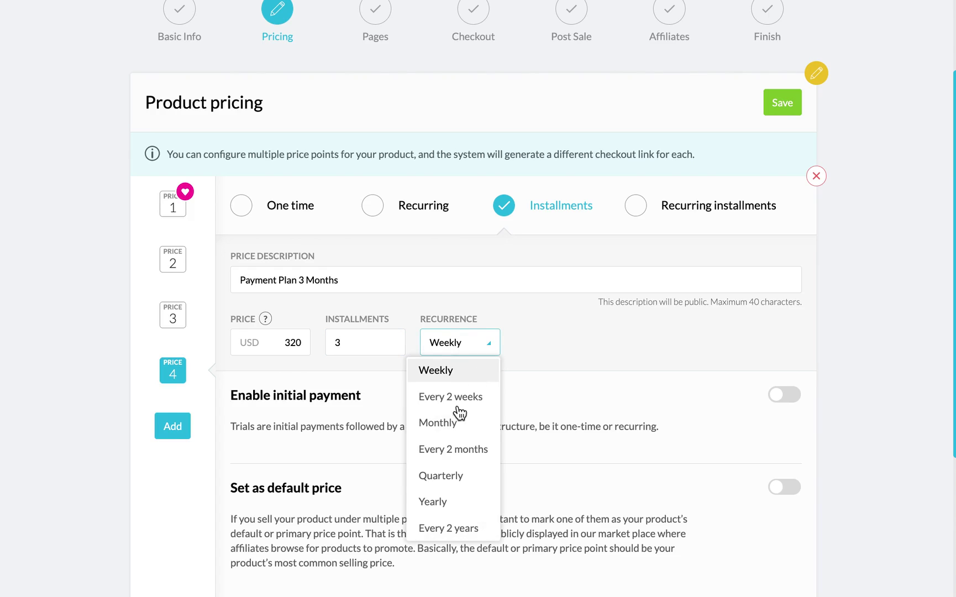
left_click(451, 424)
Save the product pricing with its four price points.
scroll(546, 347, "down", 2)
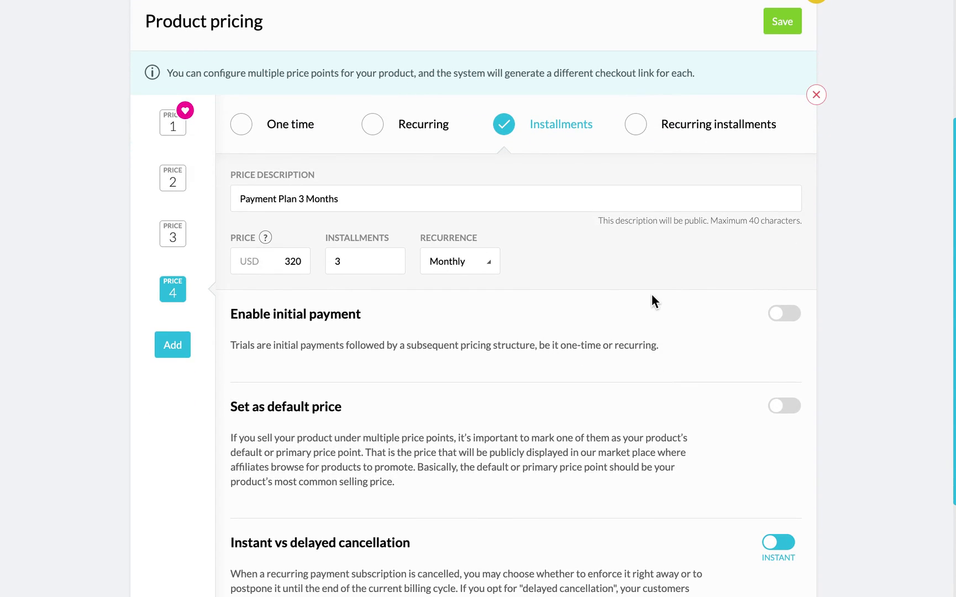
scroll(652, 298, "down", 5)
scroll(572, 391, "up", 7)
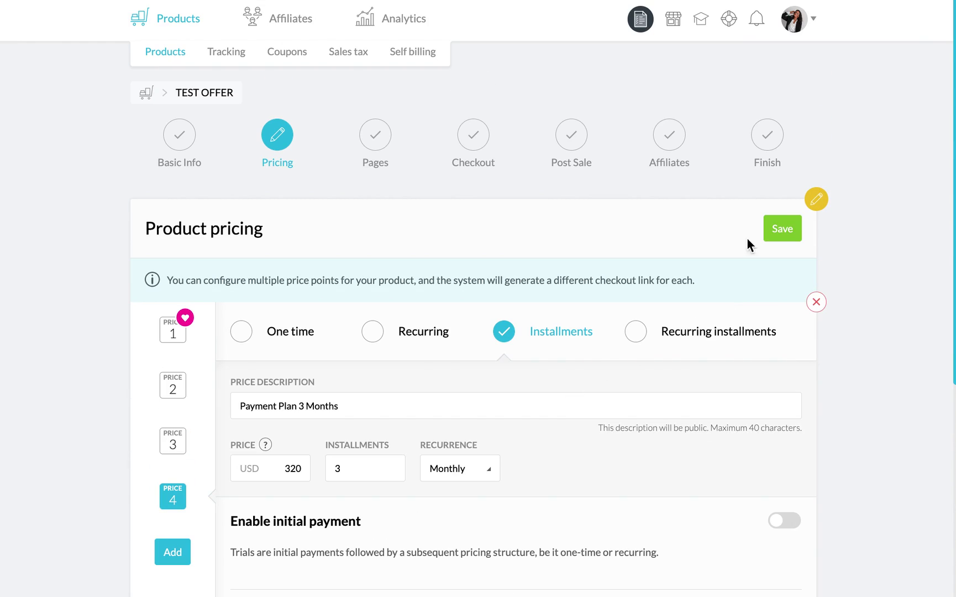
left_click(780, 228)
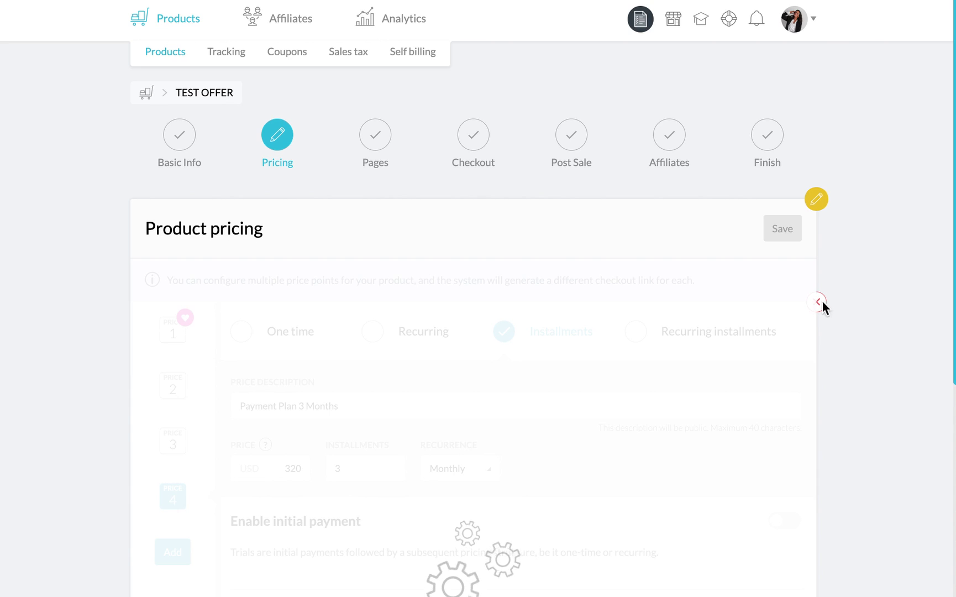
left_click(781, 235)
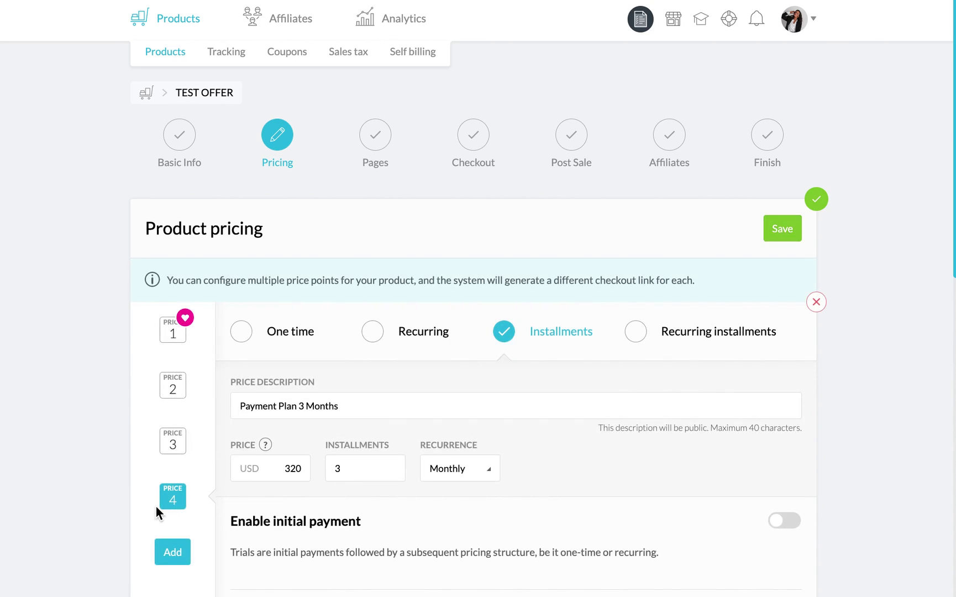
Add a fifth price point of type Recurring installments and describe it as Membership Pre-Sale.
scroll(157, 505, "down", 2)
left_click(177, 475)
left_click(640, 255)
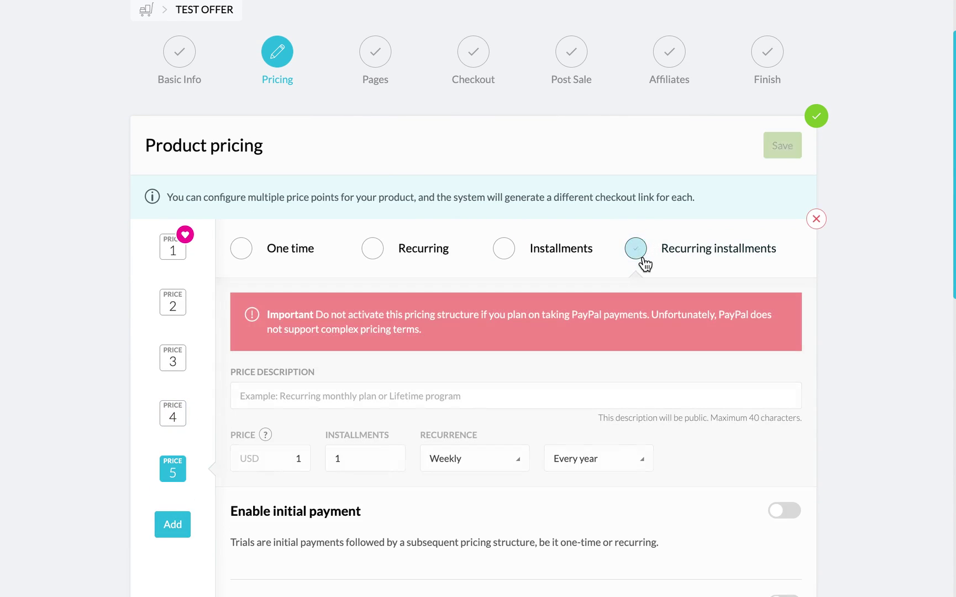
scroll(473, 356, "down", 2)
left_click(388, 264)
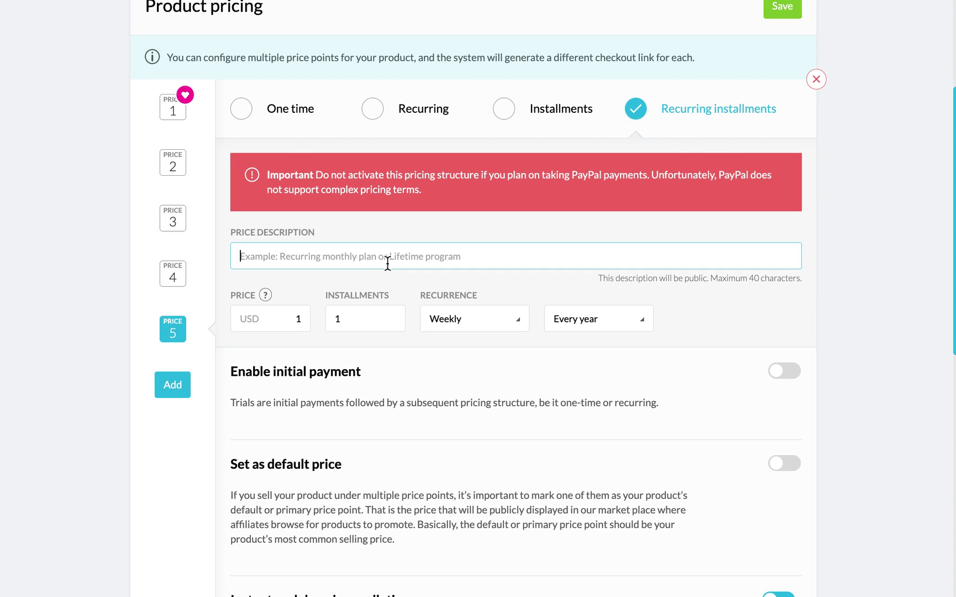
type("Membership")
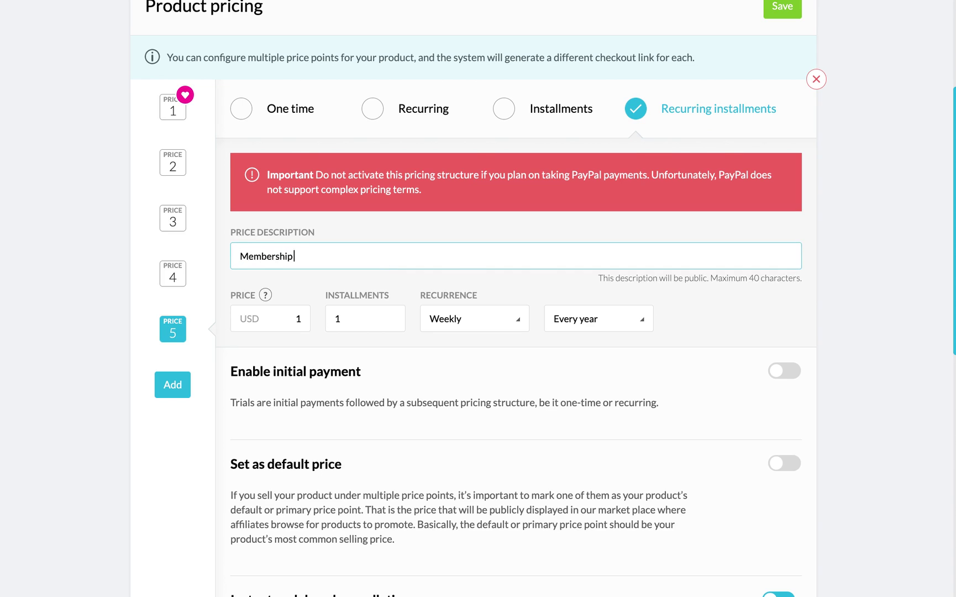
type(" Pre-Sale")
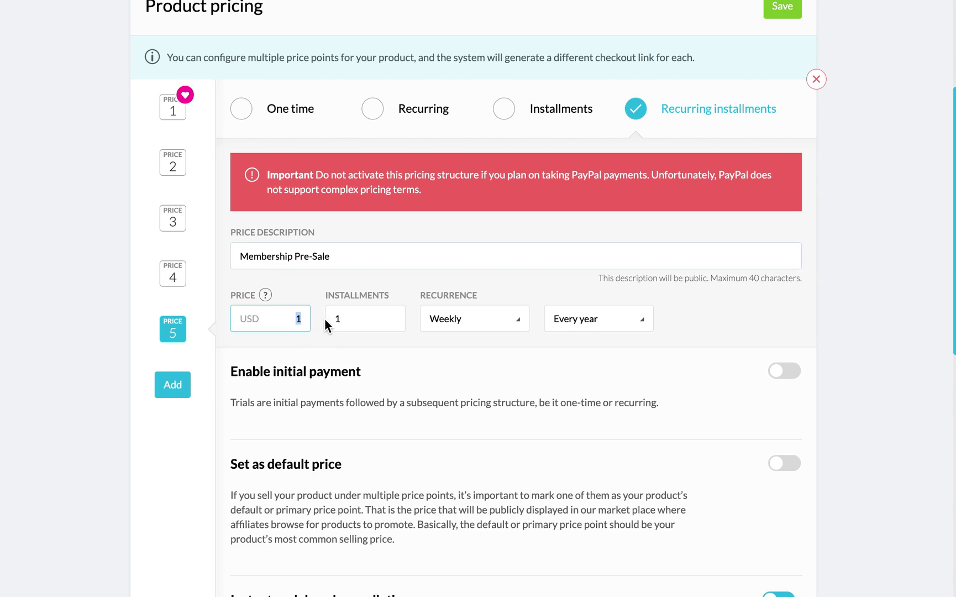
Set the Membership Pre-Sale price to 29.99 USD with Monthly recurrence.
key("Tab")
type("29.99")
left_click(362, 320)
left_click(443, 327)
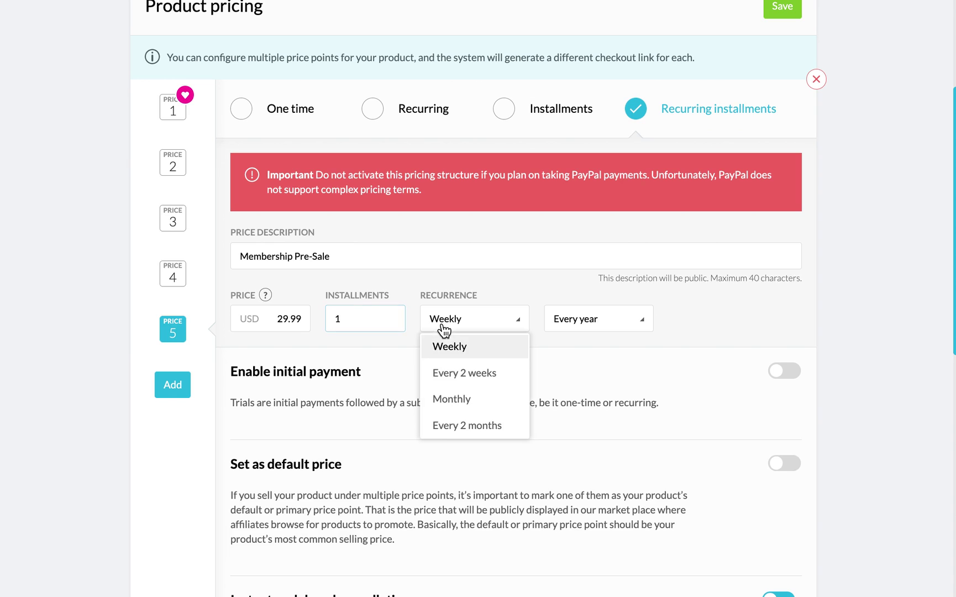
left_click(458, 395)
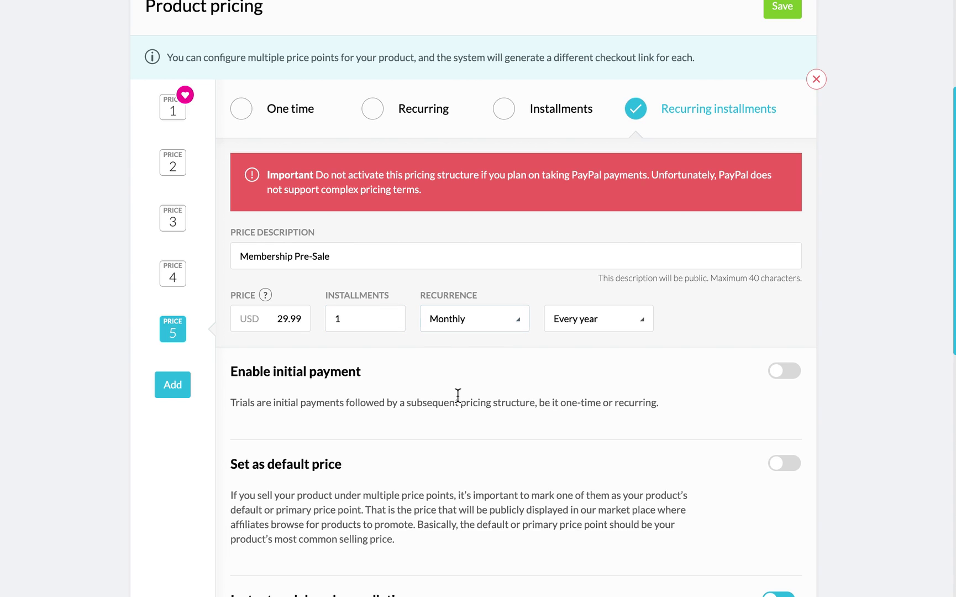
Switch the Membership Pre-Sale price point from Recurring installments to the Recurring type.
left_click(363, 313)
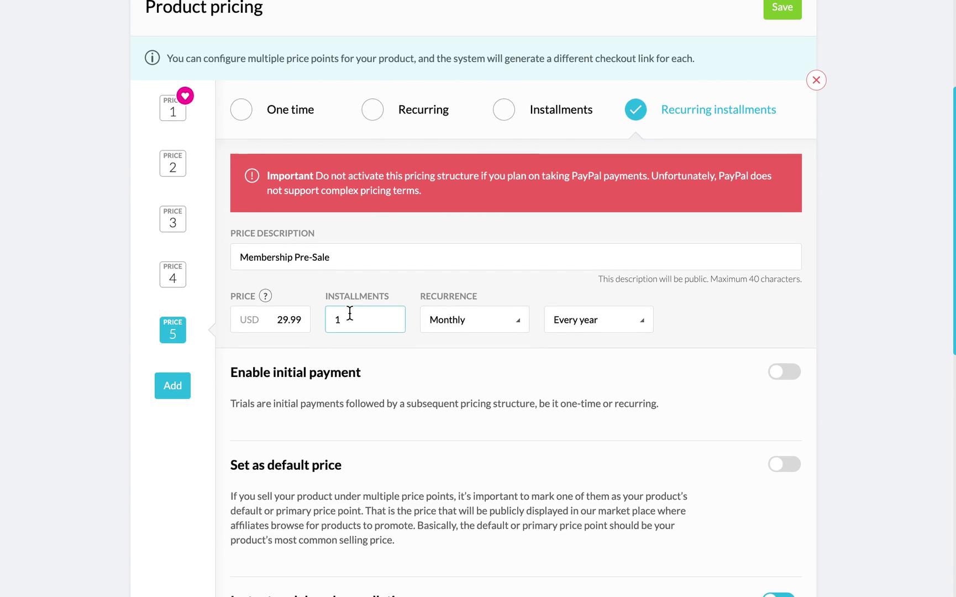
scroll(498, 232, "up", 1)
left_click(373, 127)
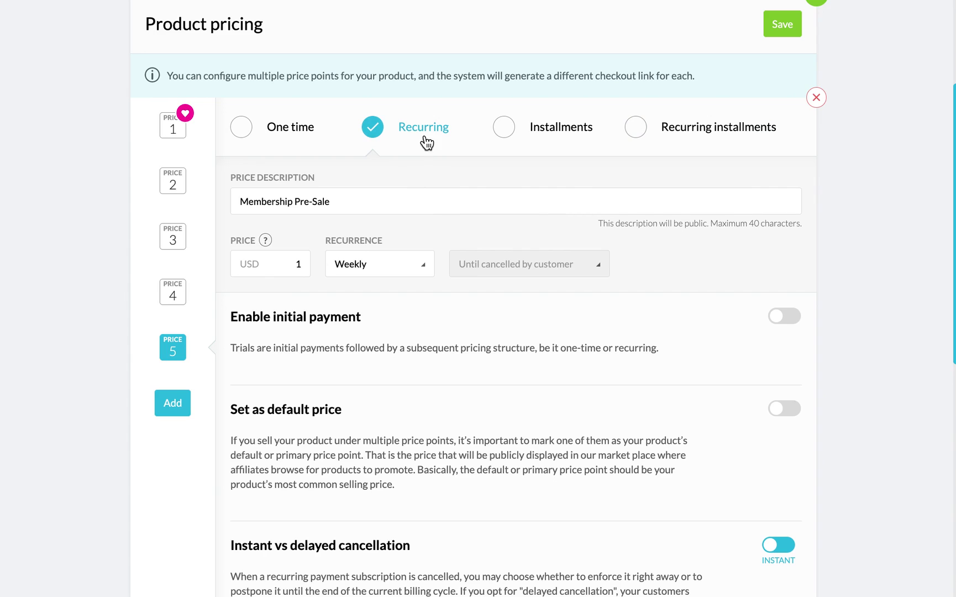
left_click(382, 204)
left_click(301, 255)
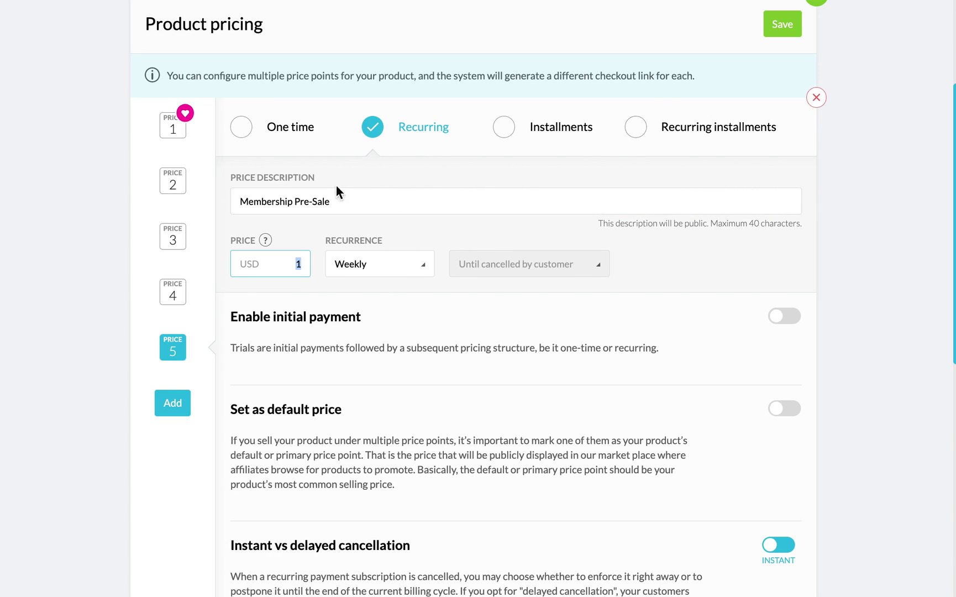
left_click_drag(243, 201, 389, 203)
left_click(342, 201)
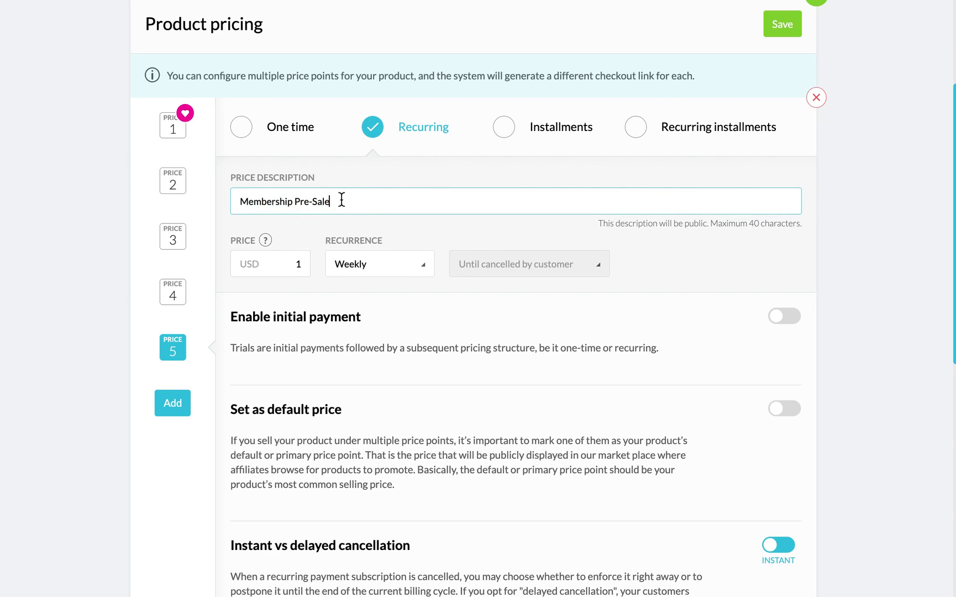
Set the recurring Membership Pre-Sale price to 29.99 USD with Monthly recurrence.
left_click(280, 270)
key("BackSpace")
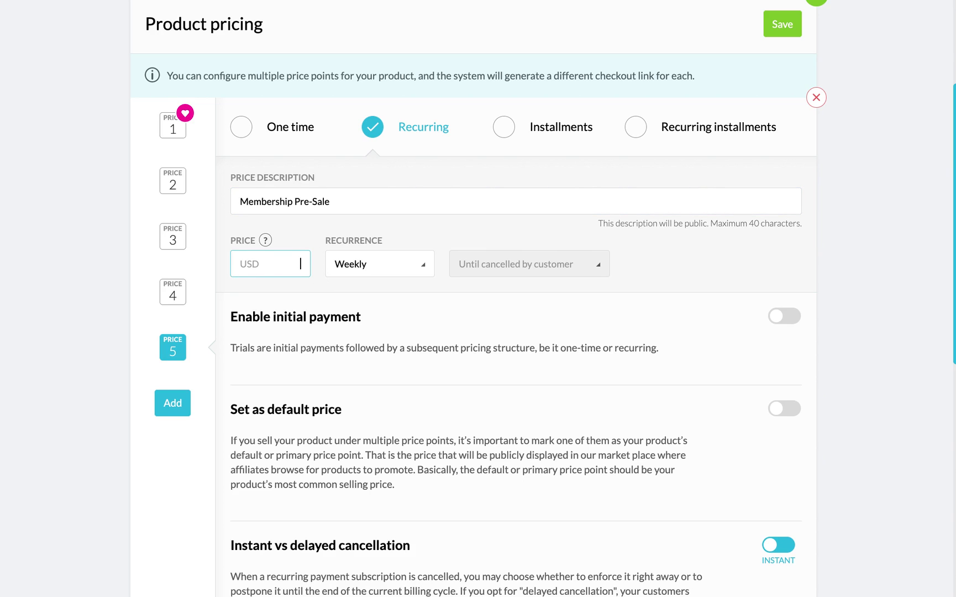
type("29.99")
left_click(366, 267)
left_click(380, 351)
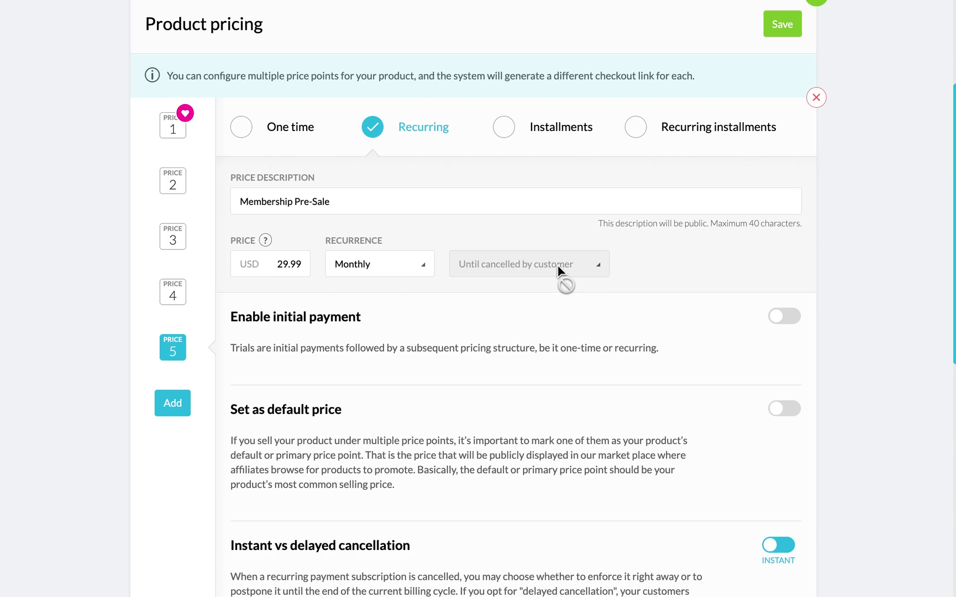
Delete the fifth price point, Membership Pre-Sale, and save the product pricing.
scroll(559, 274, "down", 1)
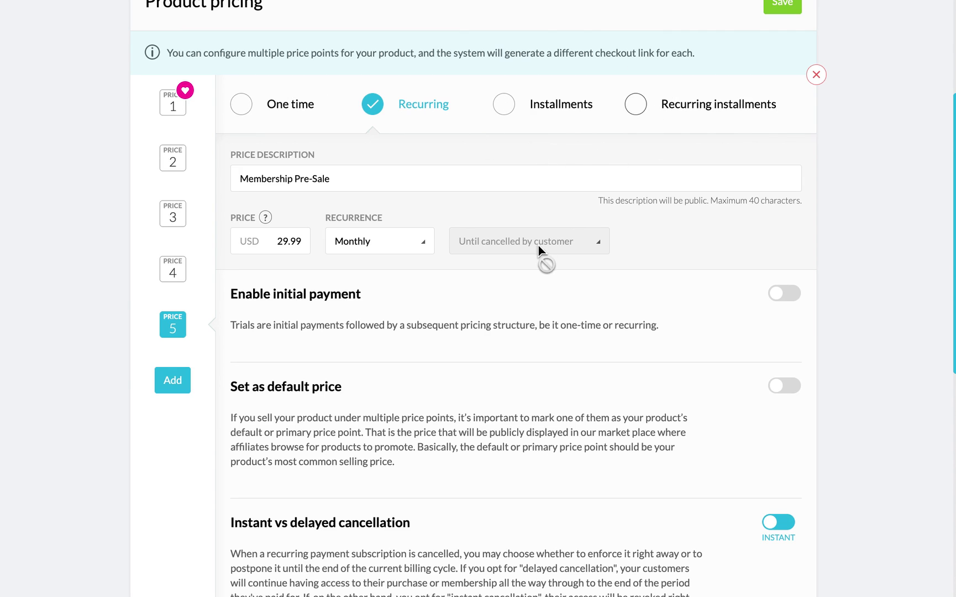
scroll(536, 246, "down", 5)
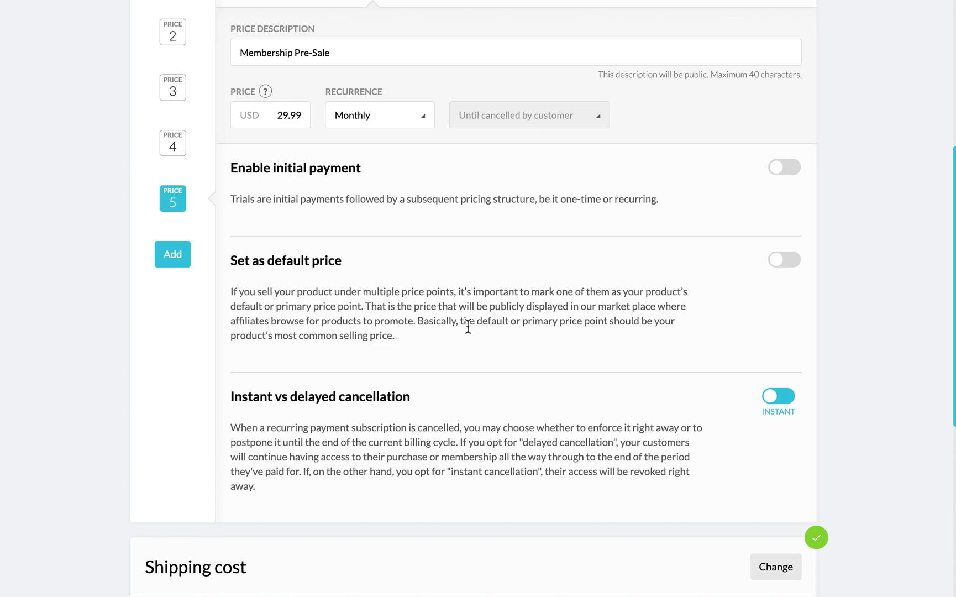
scroll(466, 326, "down", 7)
scroll(466, 327, "up", 5)
scroll(466, 329, "up", 5)
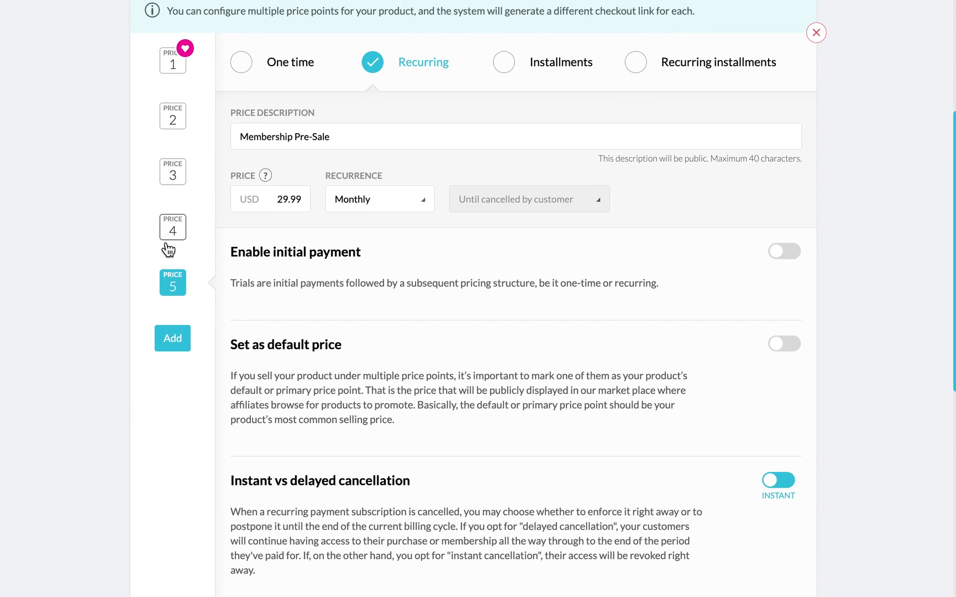
scroll(281, 274, "up", 1)
left_click(816, 75)
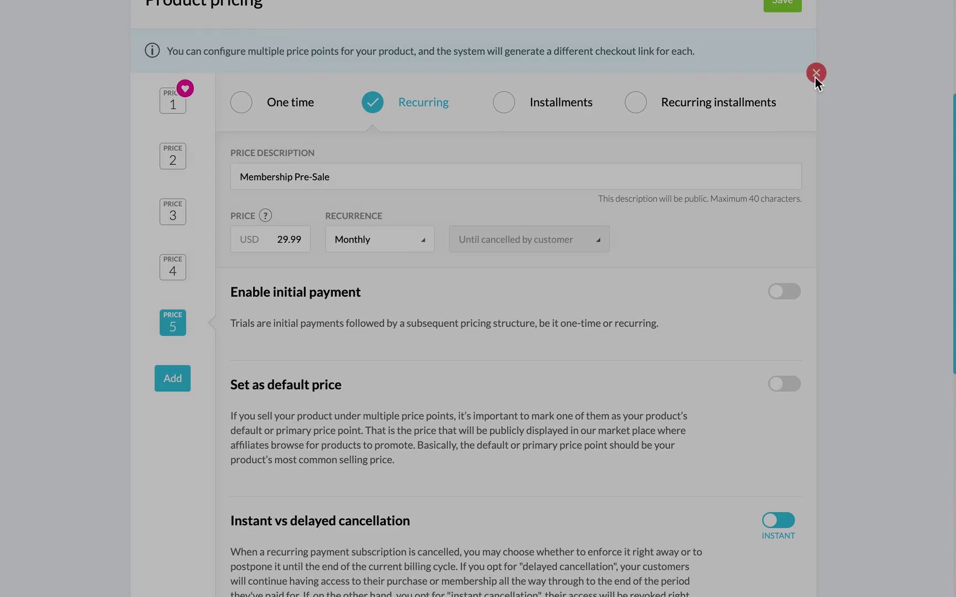
left_click(603, 53)
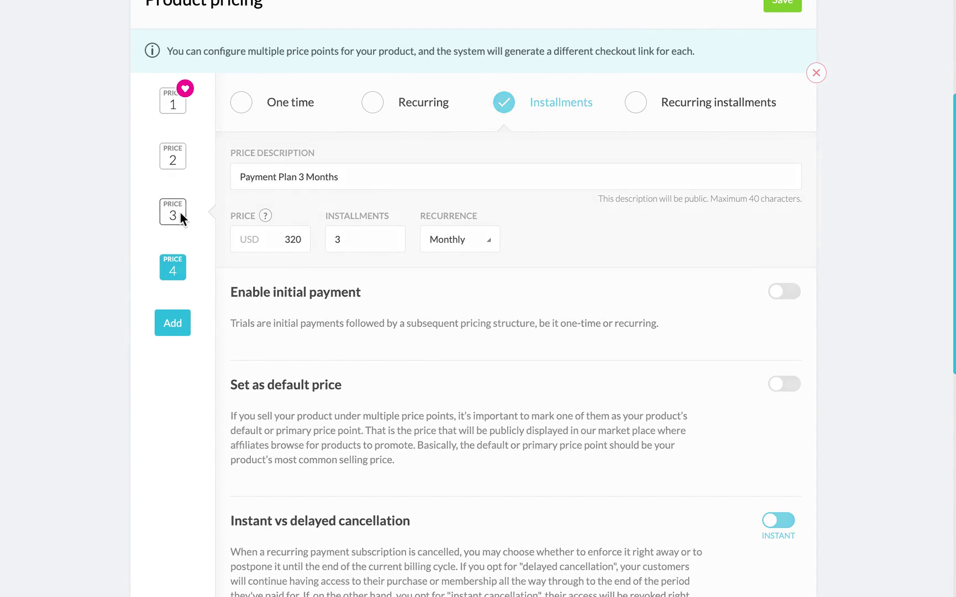
left_click(173, 213)
scroll(355, 255, "up", 2)
left_click(781, 91)
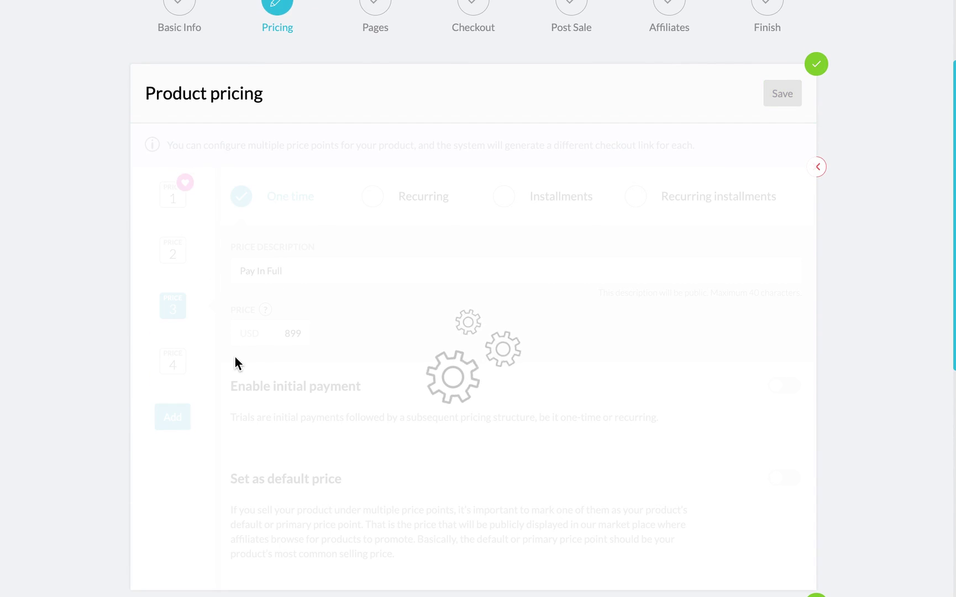
Change the product's refund policy to No refund and save it.
scroll(235, 358, "down", 6)
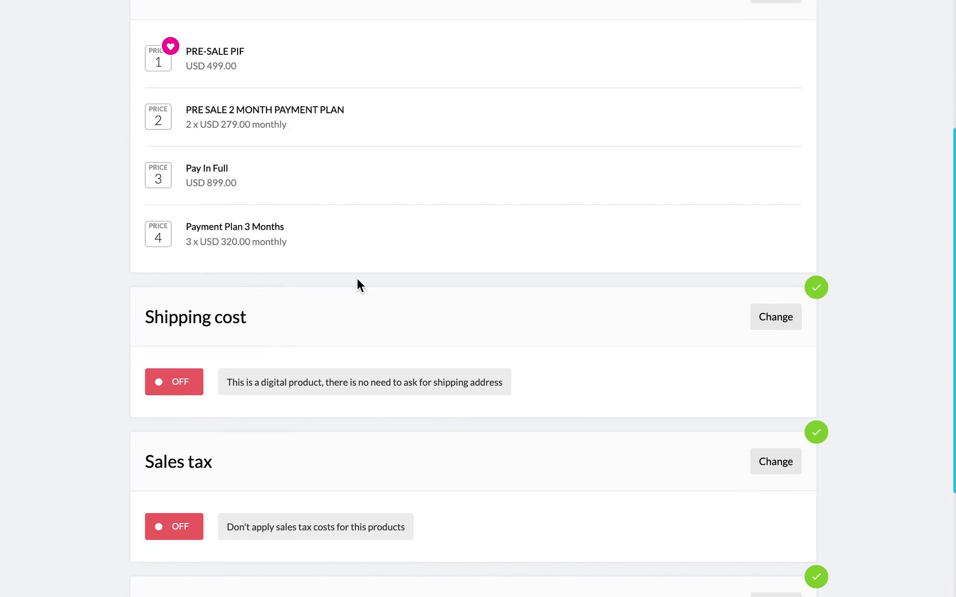
scroll(589, 334, "down", 1)
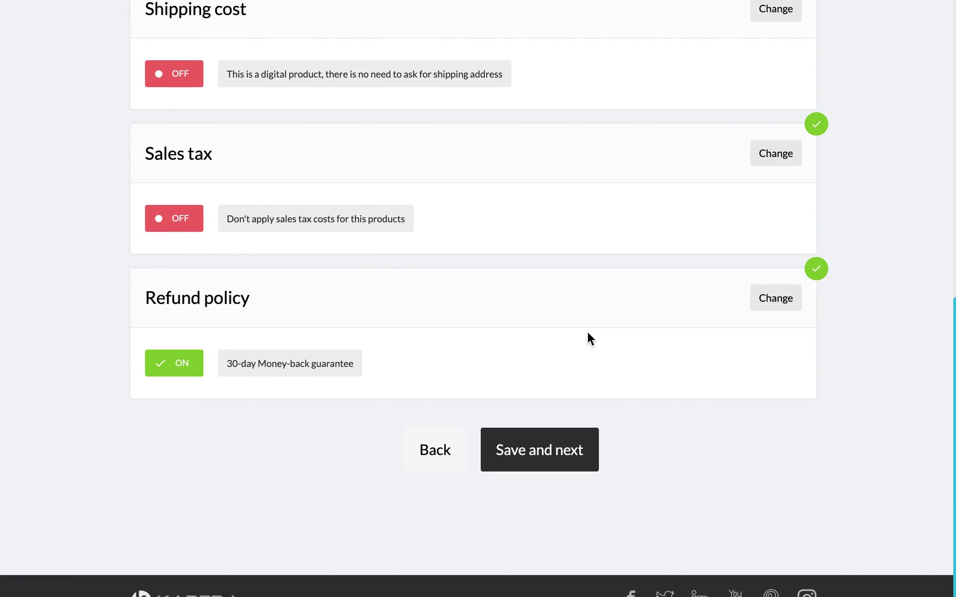
left_click(773, 301)
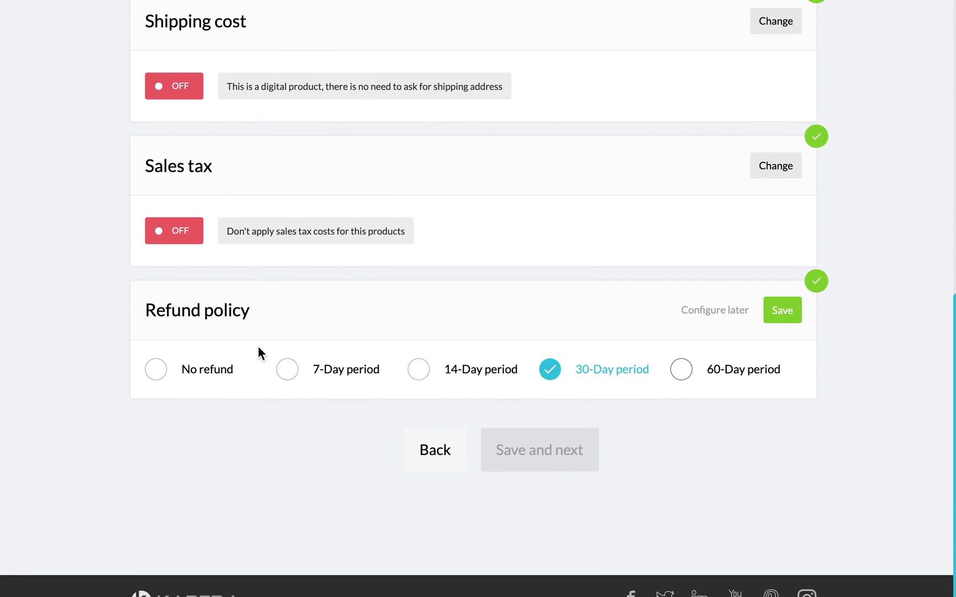
left_click(168, 367)
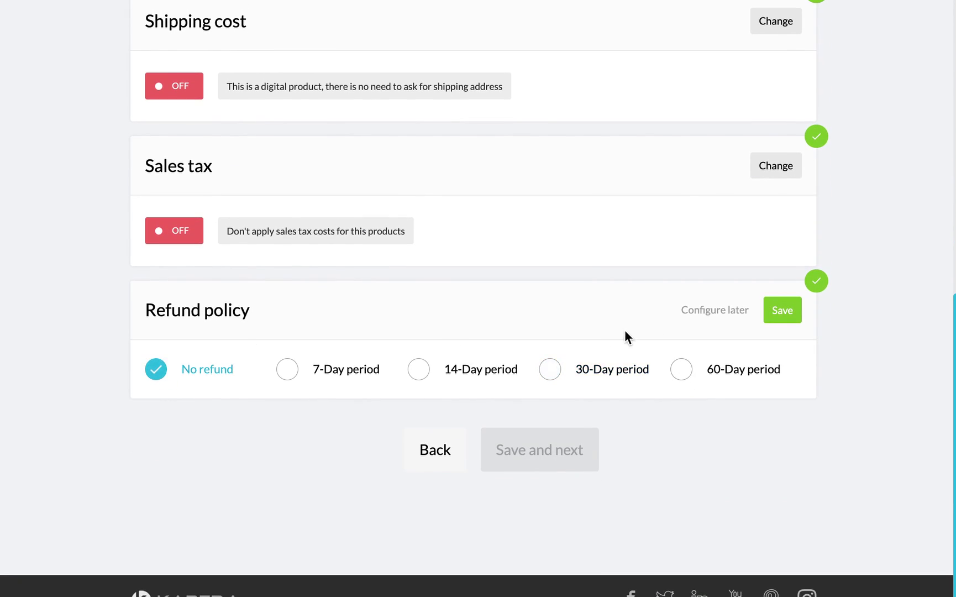
left_click(798, 312)
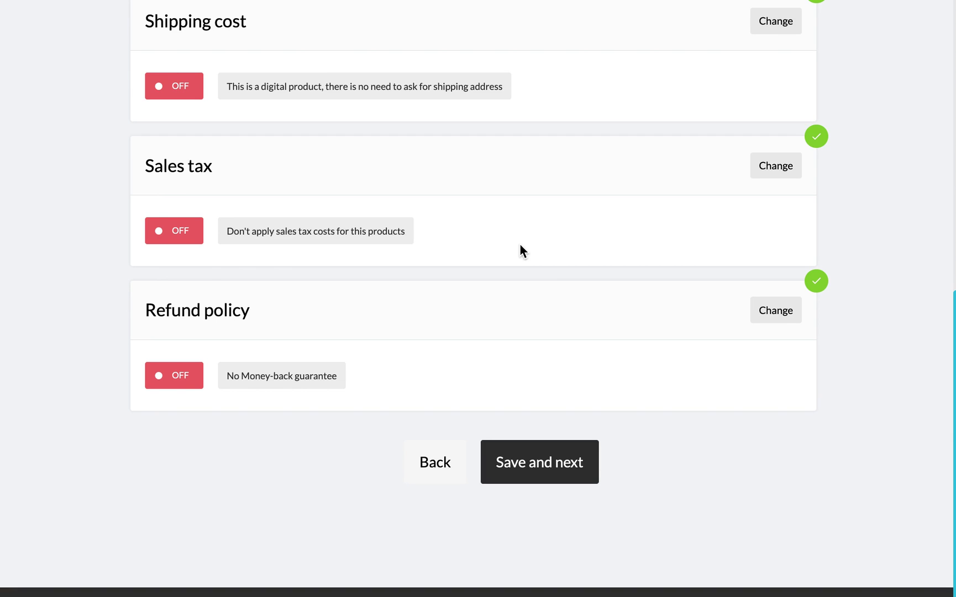
Review the pricing settings, save them and continue to the Pages stage of the product setup.
scroll(554, 181, "up", 10)
scroll(537, 411, "down", 10)
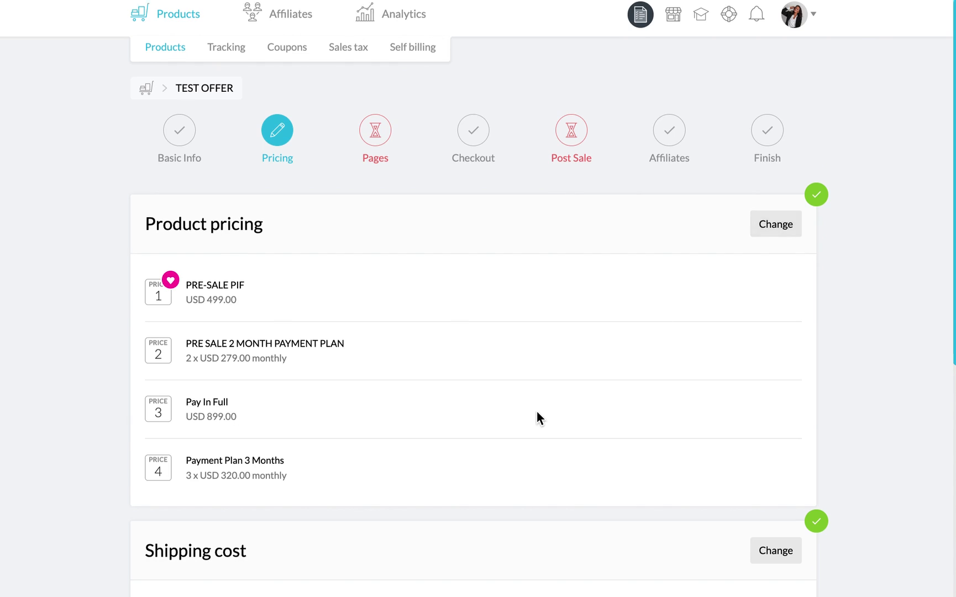
scroll(554, 365, "up", 10)
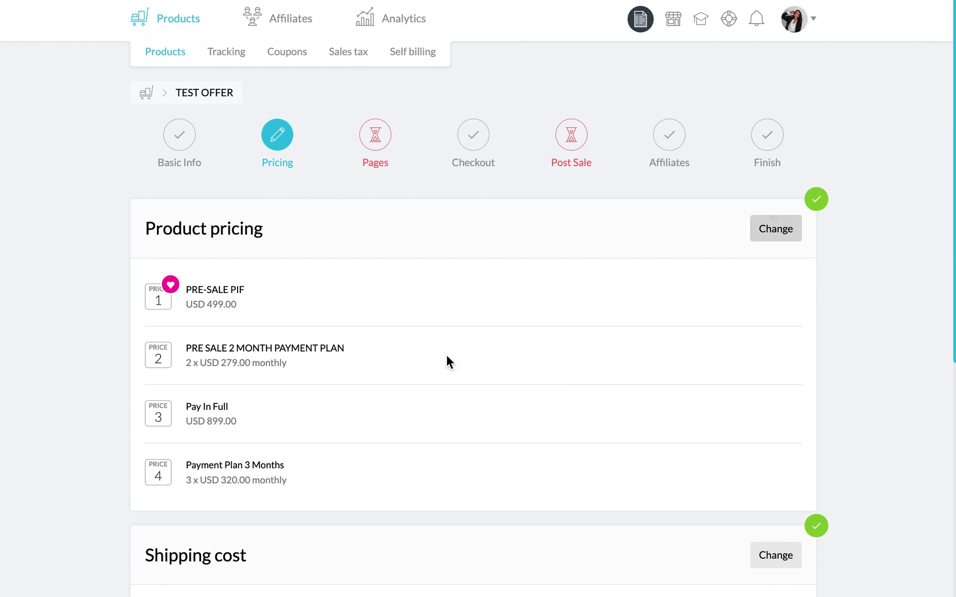
scroll(440, 365, "down", 10)
left_click(519, 457)
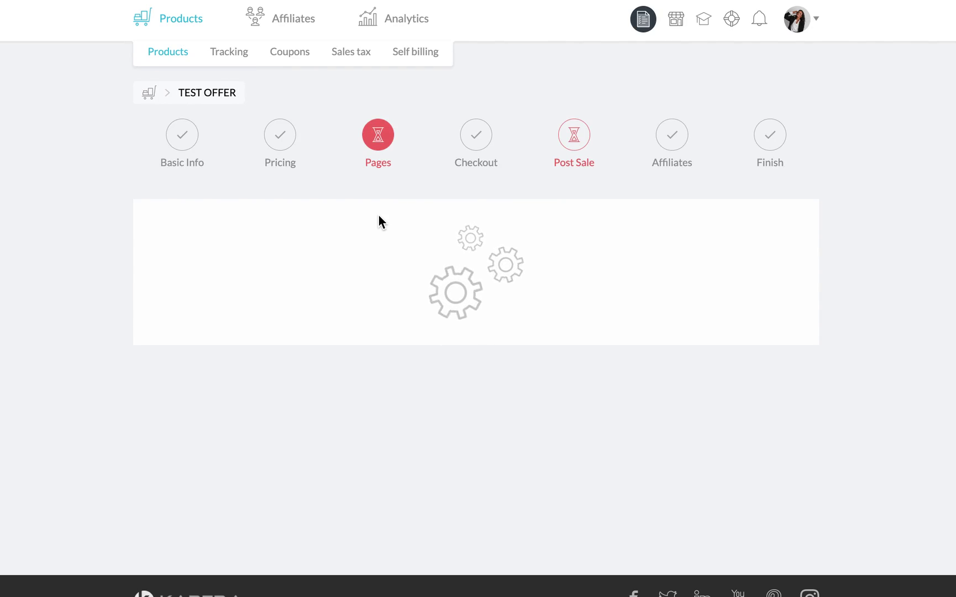
scroll(113, 224, "down", 1)
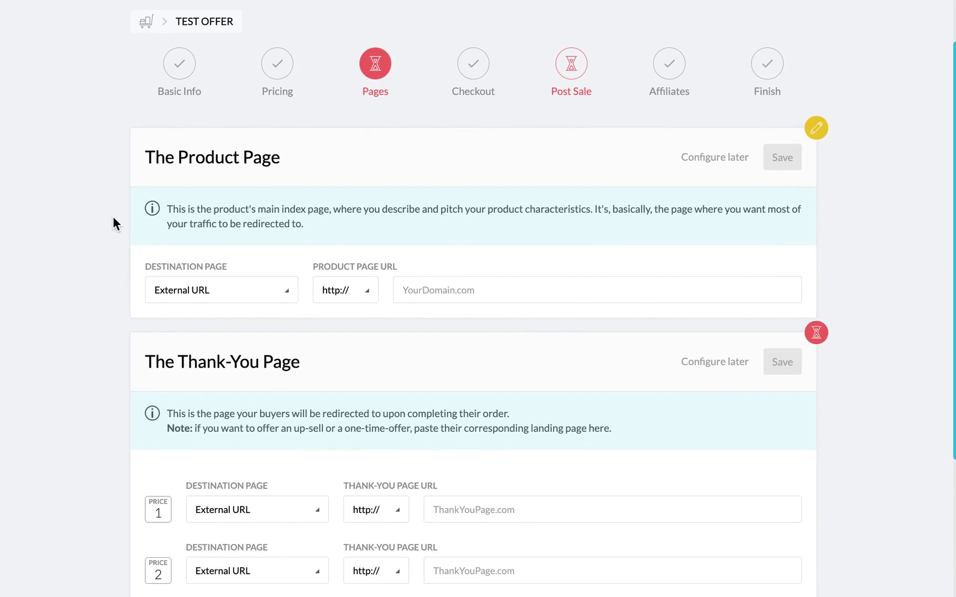
left_click(482, 289)
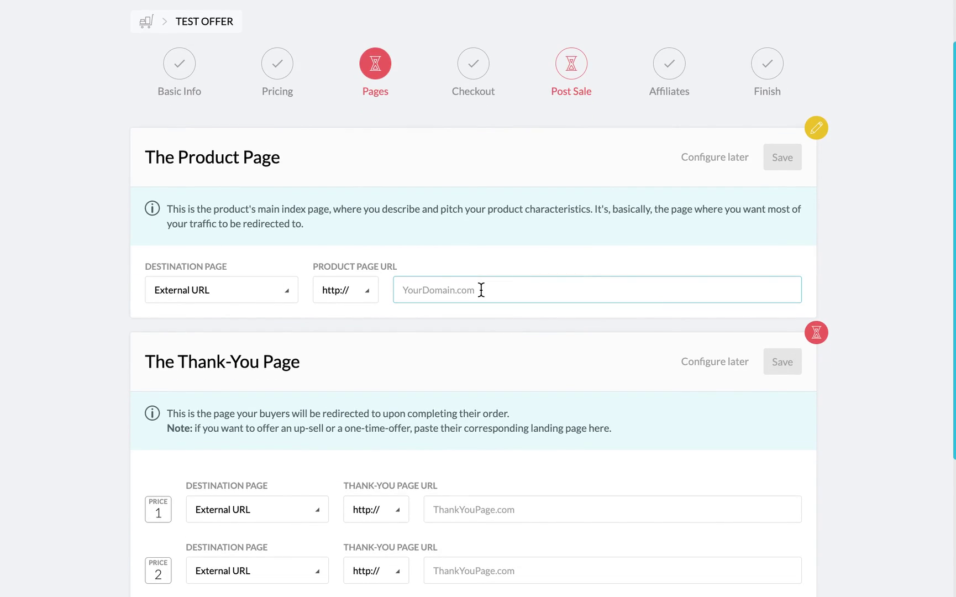
type("www.buy")
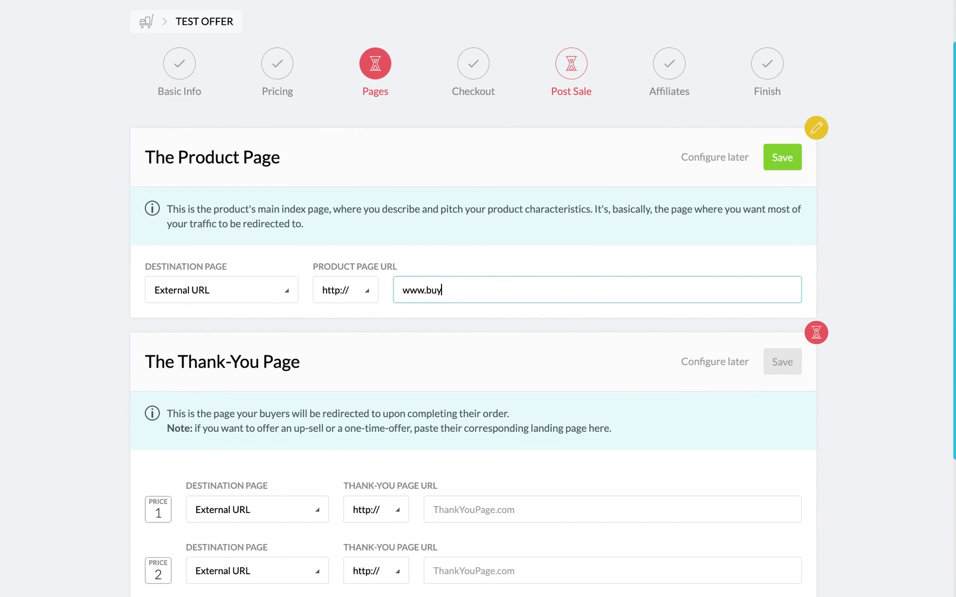
type("theblazer.comj")
left_click(799, 146)
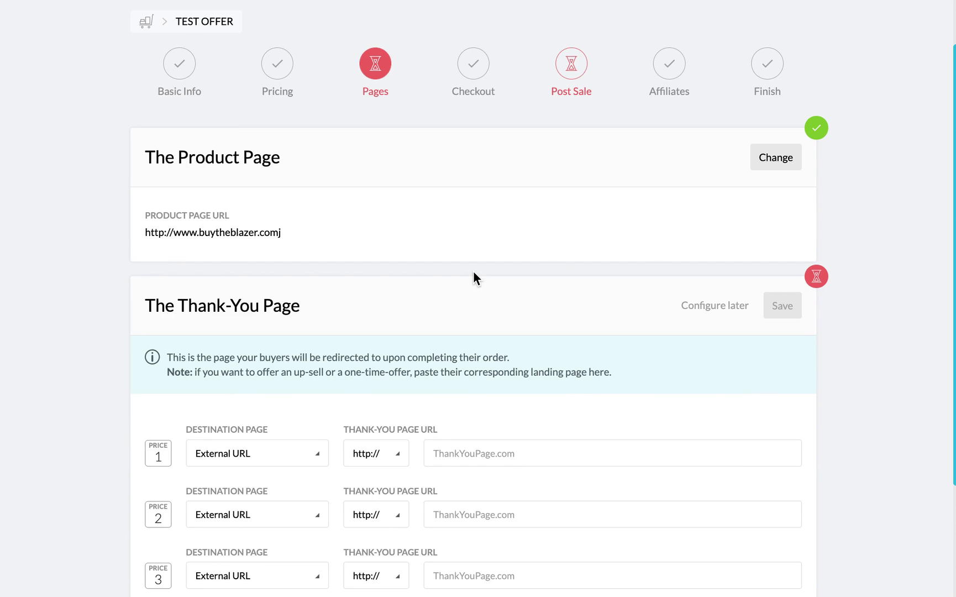
Set the Price 1 thank-you page to the Kartra page 7 Figure Academy Call Booked TY from the Thank You Pages site.
scroll(474, 272, "down", 5)
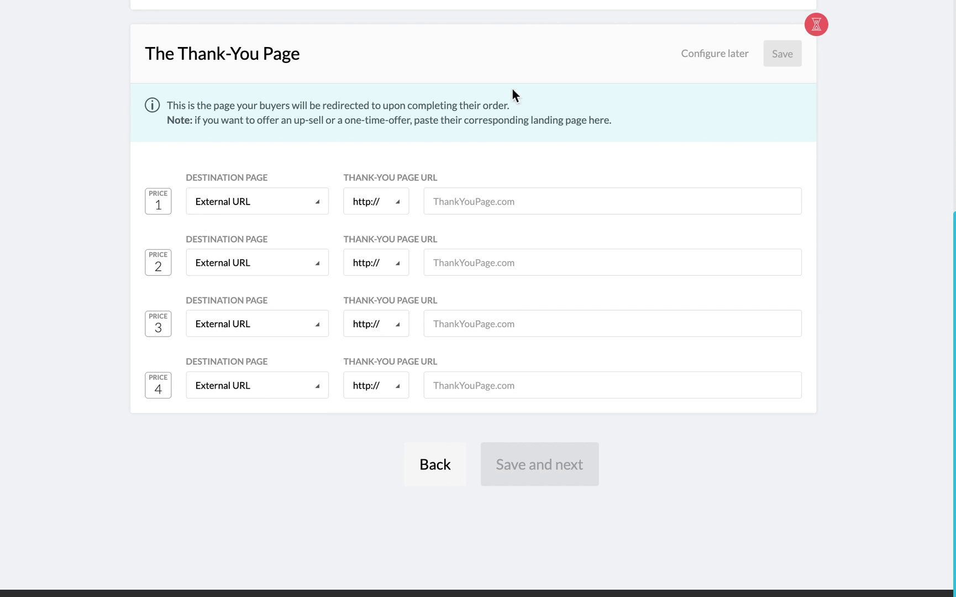
scroll(244, 47, "up", 1)
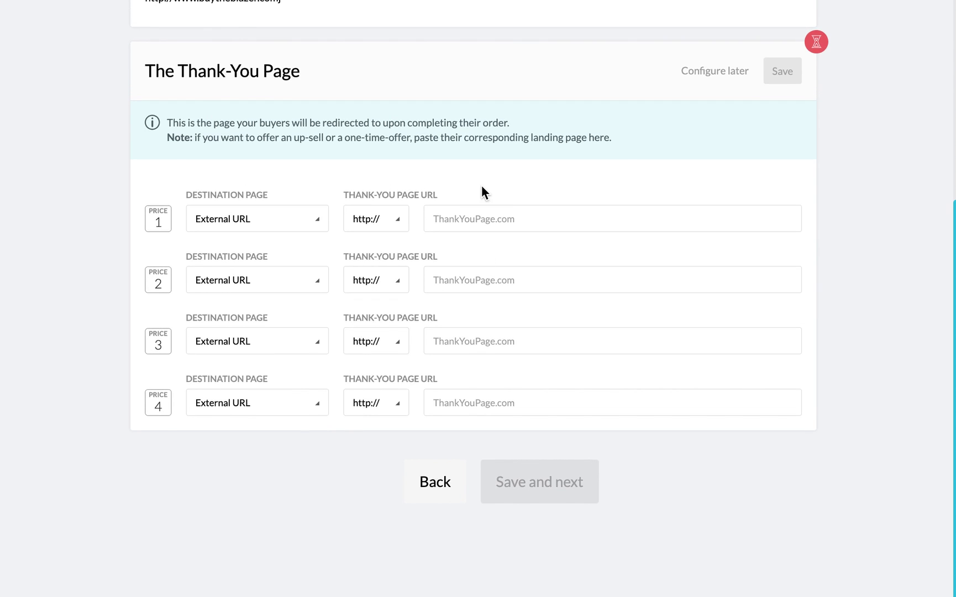
scroll(484, 192, "up", 2)
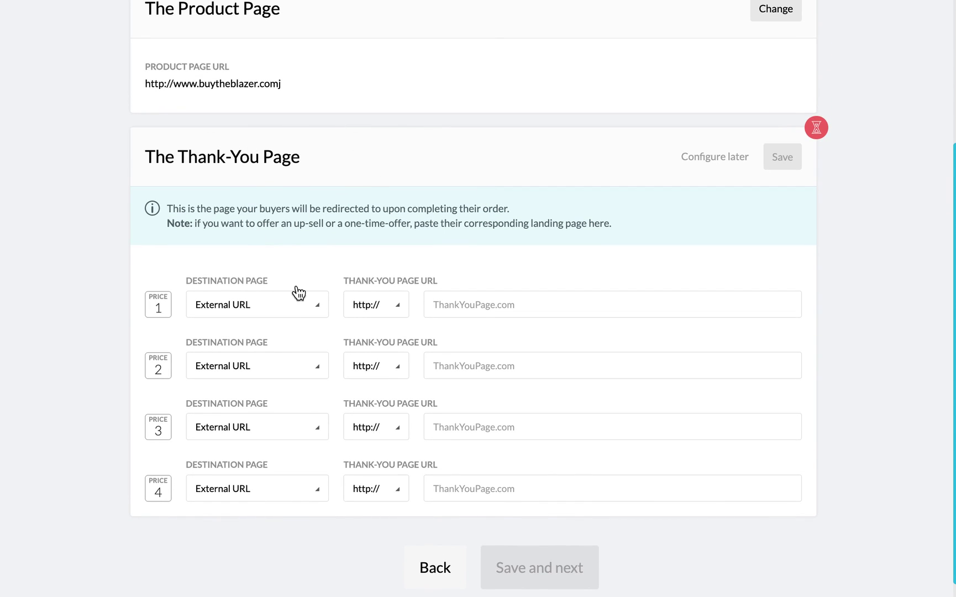
left_click(264, 305)
left_click(257, 365)
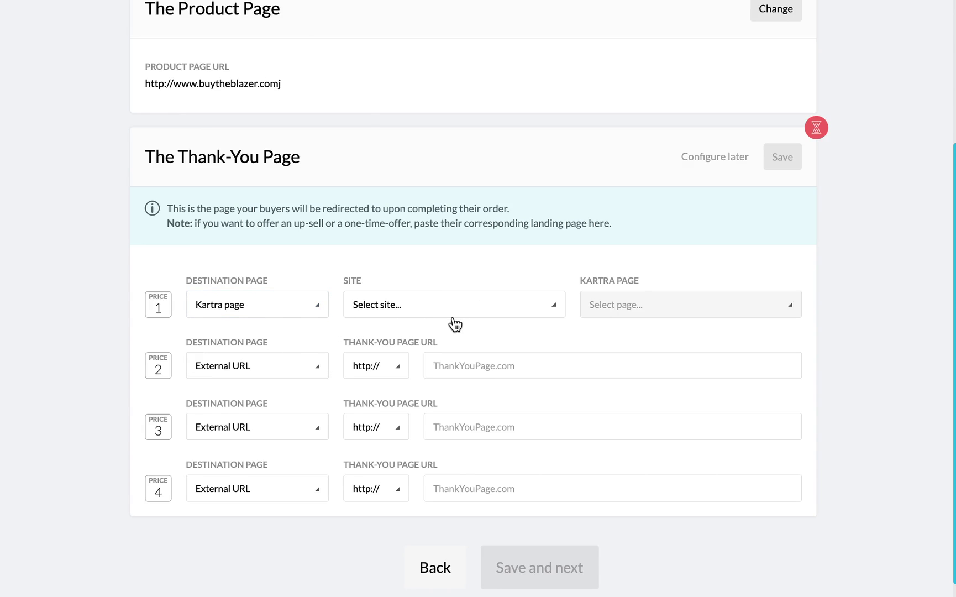
left_click(453, 314)
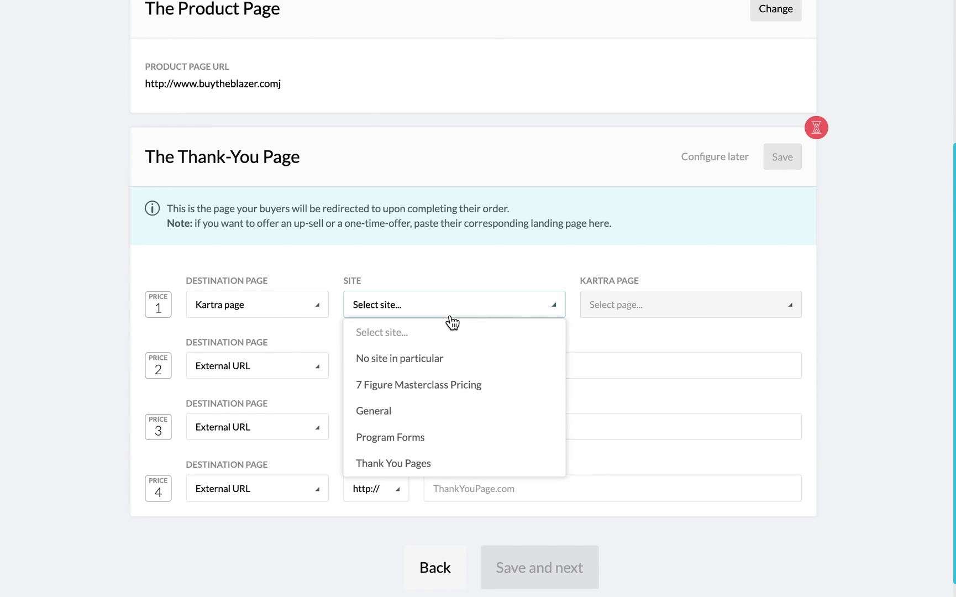
left_click(394, 465)
left_click(642, 305)
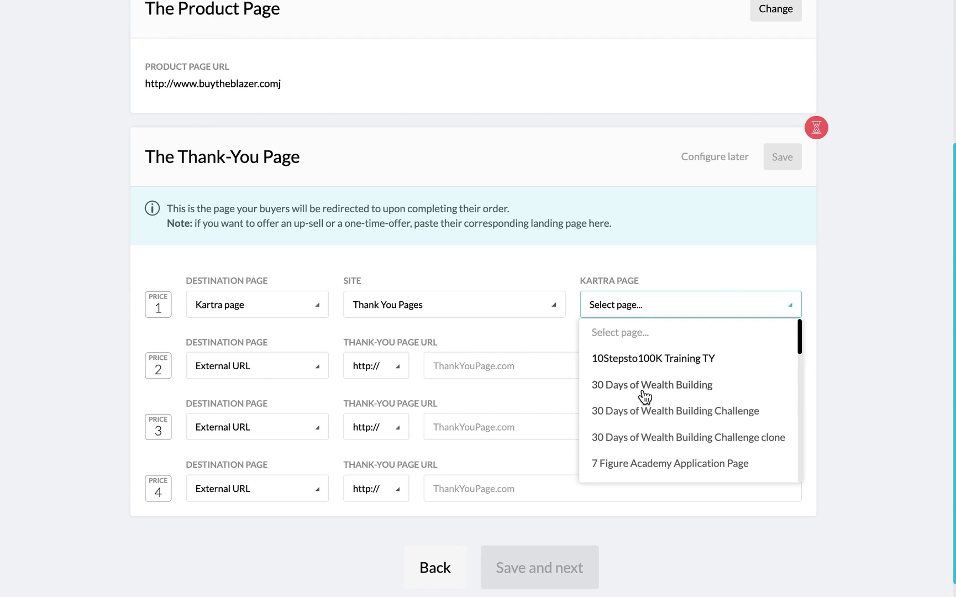
scroll(644, 394, "down", 2)
left_click(641, 429)
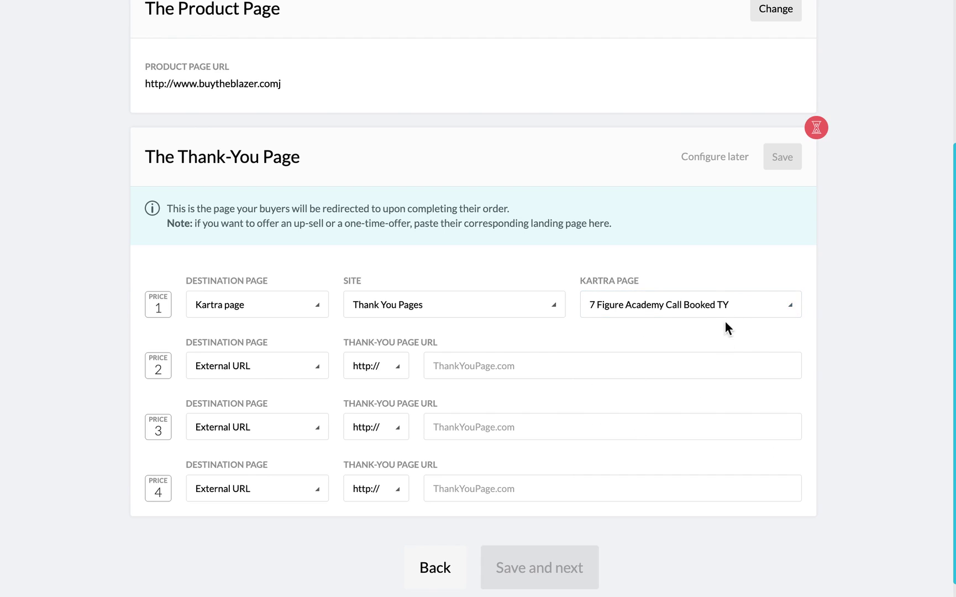
Set the Price 2 thank-you page to the Kartra page 7 Figure Academy Call Booked TY from the Thank You Pages site.
left_click(295, 363)
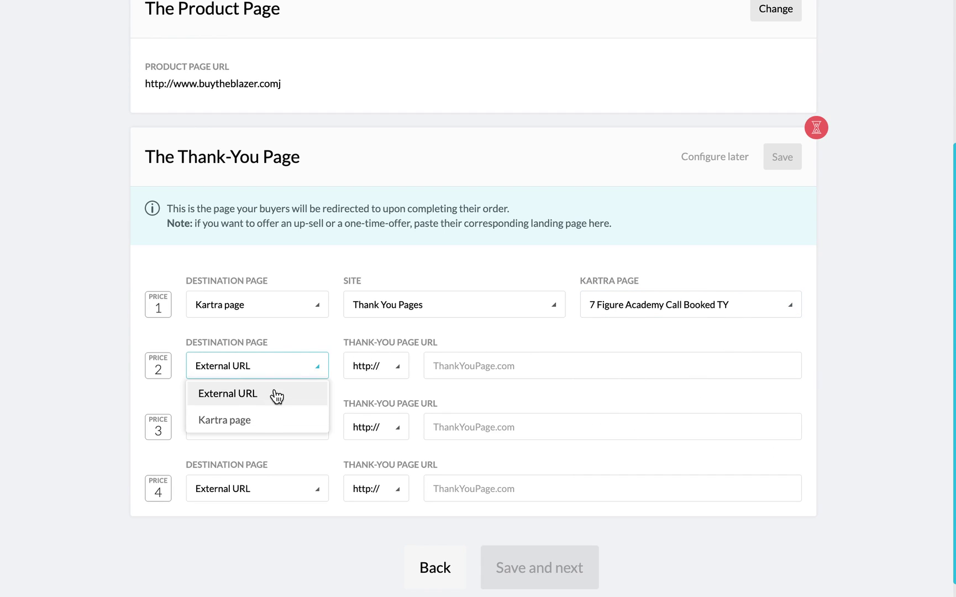
left_click(246, 426)
left_click(399, 372)
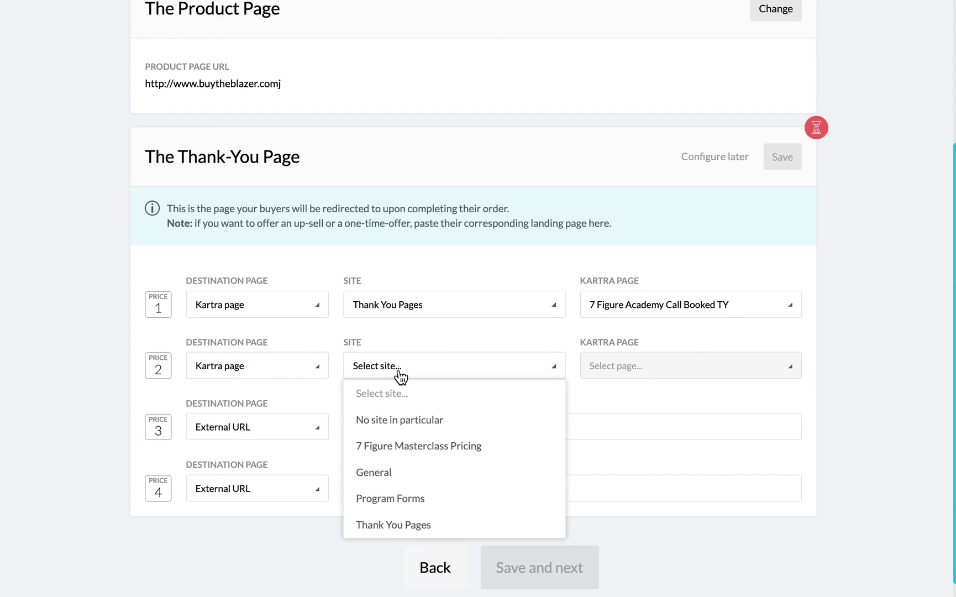
left_click(409, 524)
left_click(708, 367)
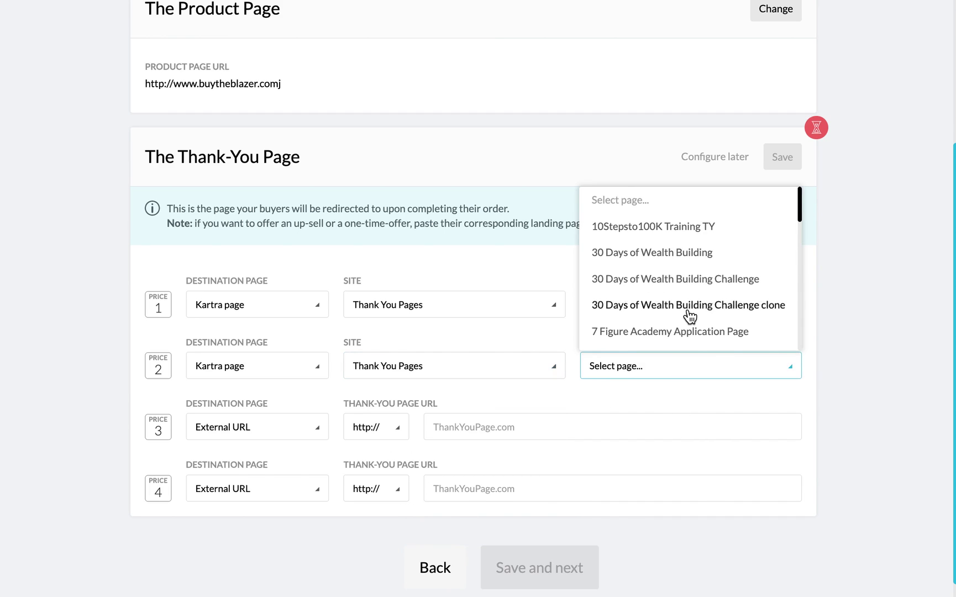
scroll(690, 314, "down", 2)
left_click(668, 315)
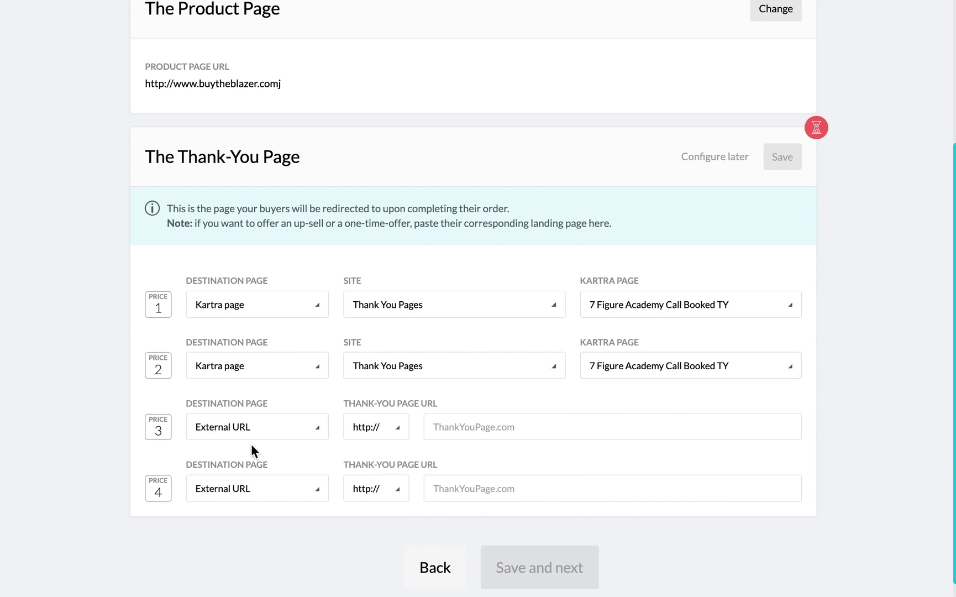
Set the Price 3 thank-you page to the Kartra page 7 Figure Academy Call Booked TY from the Thank You Pages site.
left_click(250, 433)
left_click(244, 489)
left_click(437, 432)
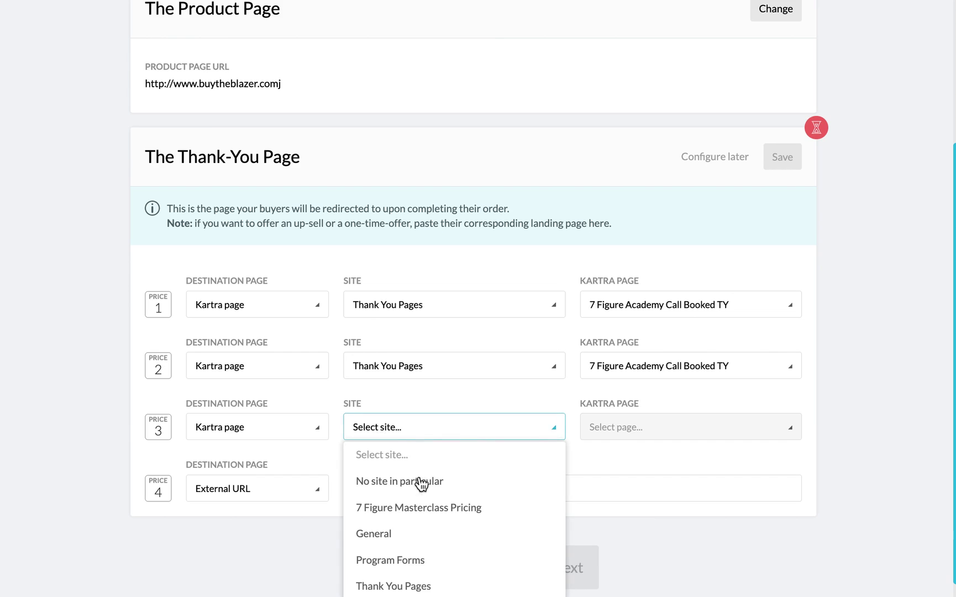
scroll(403, 535, "down", 1)
left_click(404, 532)
left_click(699, 379)
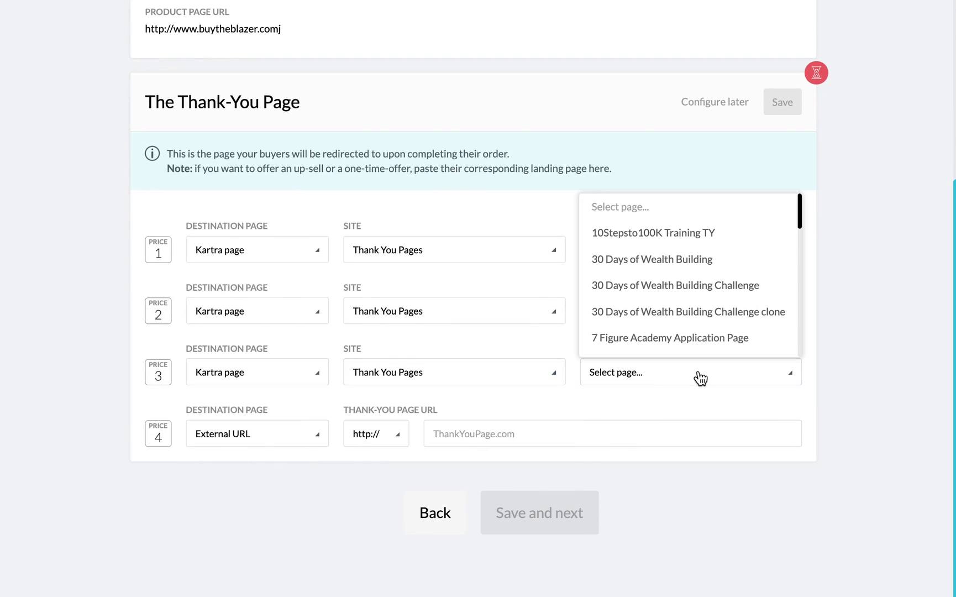
scroll(700, 325, "down", 2)
left_click(699, 321)
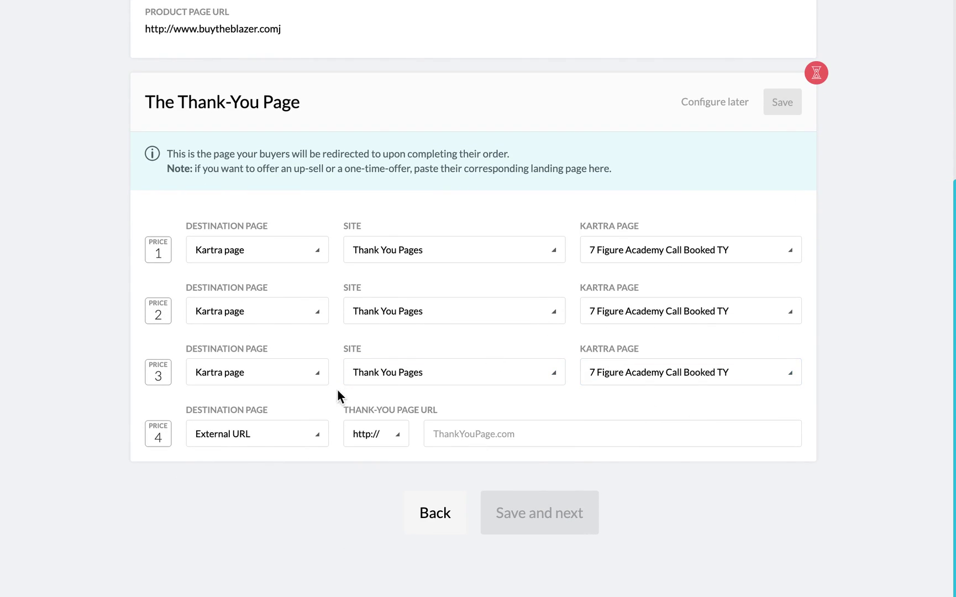
Set the Price 4 thank-you page to Kartra page 7 Figure Academy Call Booked TY from the Thank You Pages site and save the section.
left_click(278, 433)
left_click(270, 488)
left_click(429, 446)
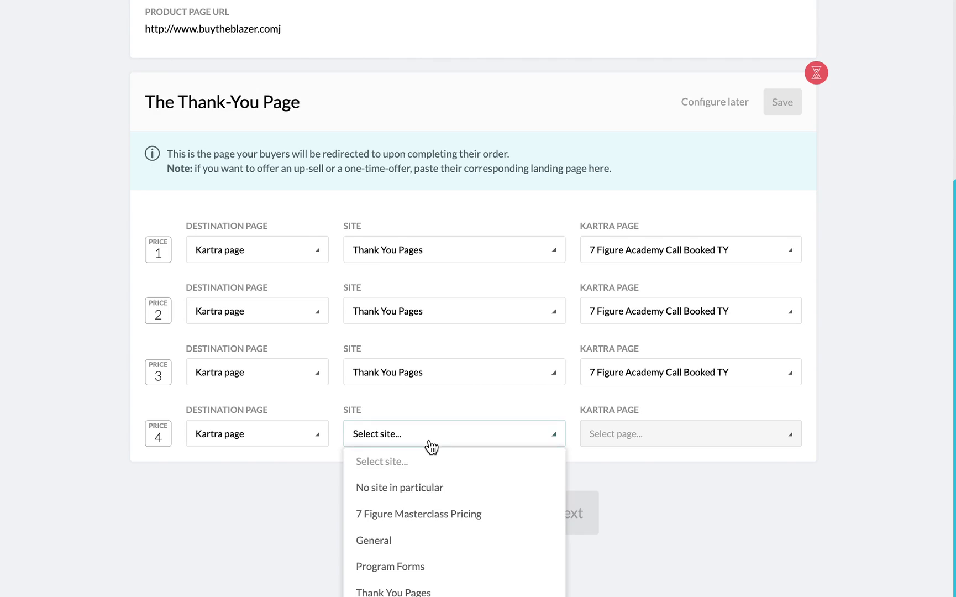
scroll(425, 513, "down", 1)
left_click(423, 530)
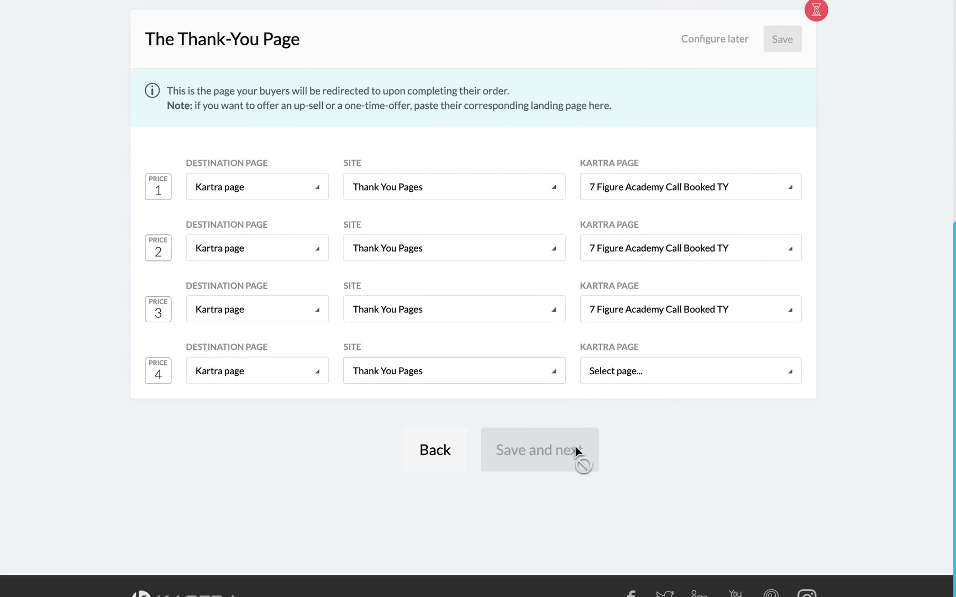
left_click(653, 379)
scroll(674, 321, "down", 3)
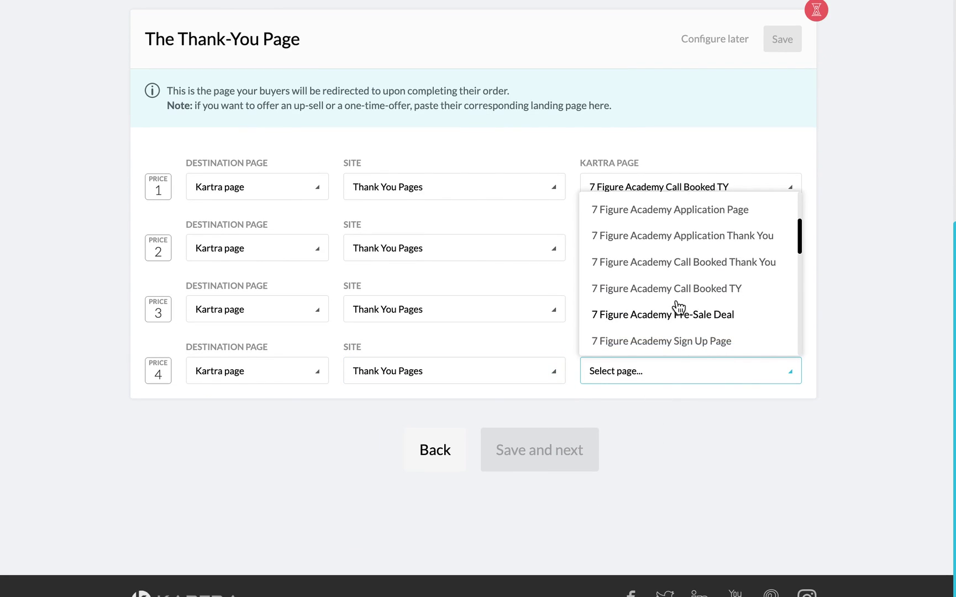
left_click(680, 288)
scroll(686, 288, "up", 4)
left_click(780, 224)
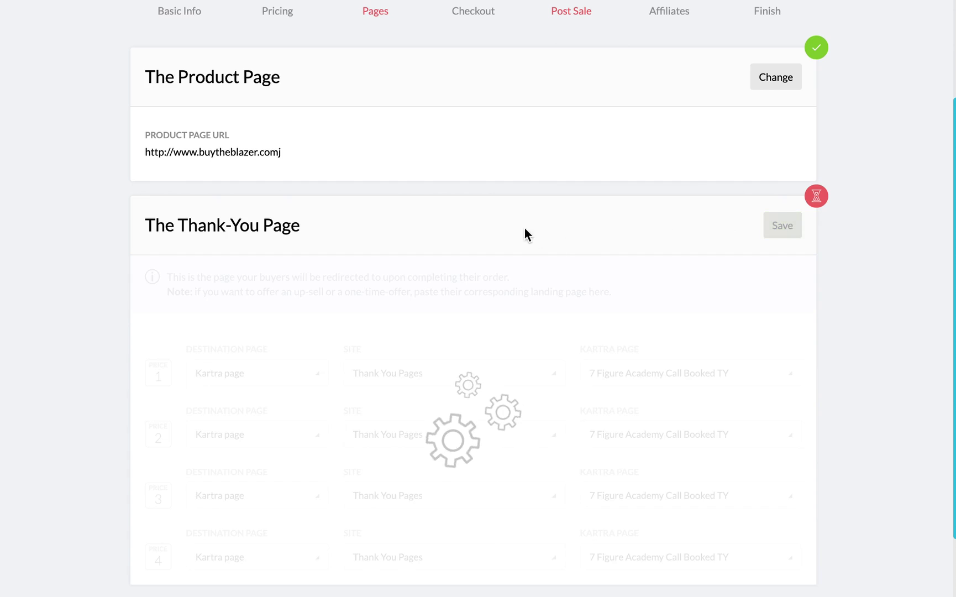
scroll(512, 215, "up", 2)
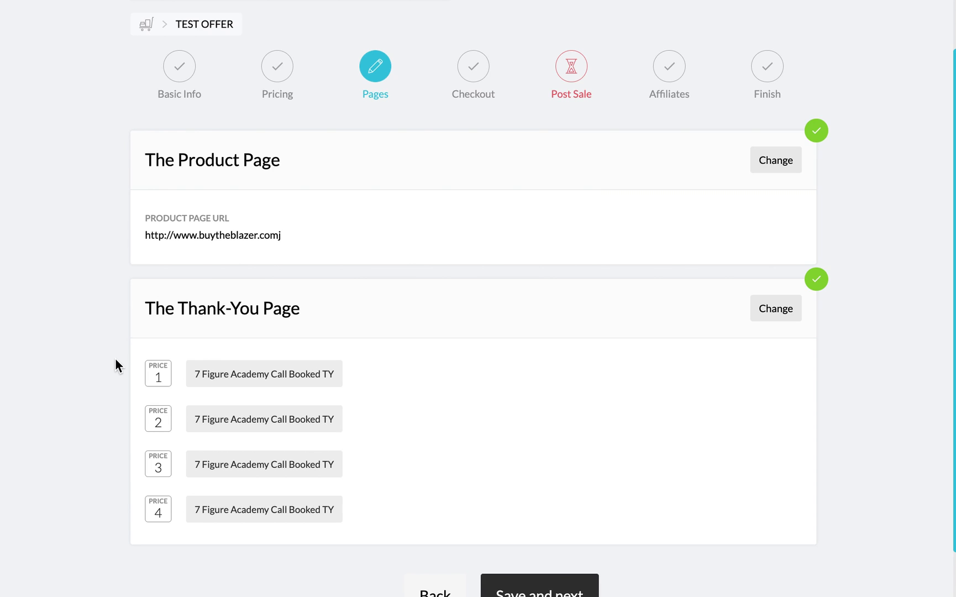
Go back to the Pricing stage to check the product's price points, and return to the Pages stage.
scroll(115, 358, "down", 2)
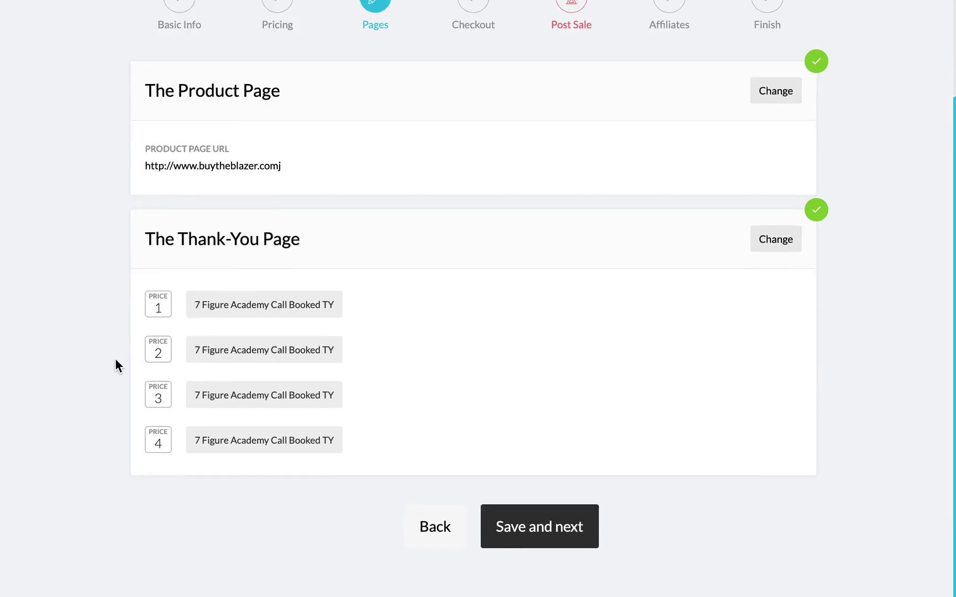
scroll(294, 263, "up", 4)
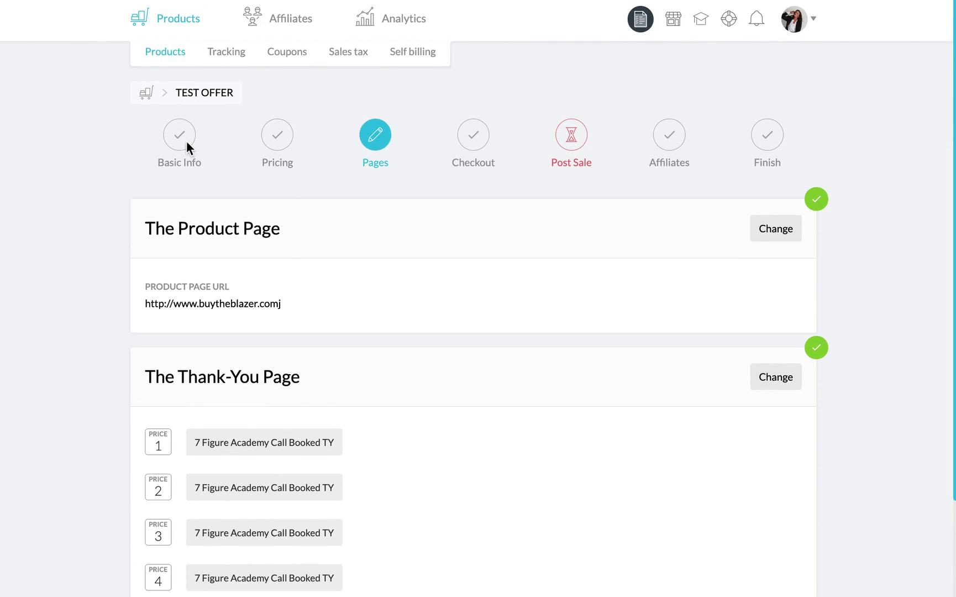
scroll(355, 413, "down", 4)
left_click(412, 453)
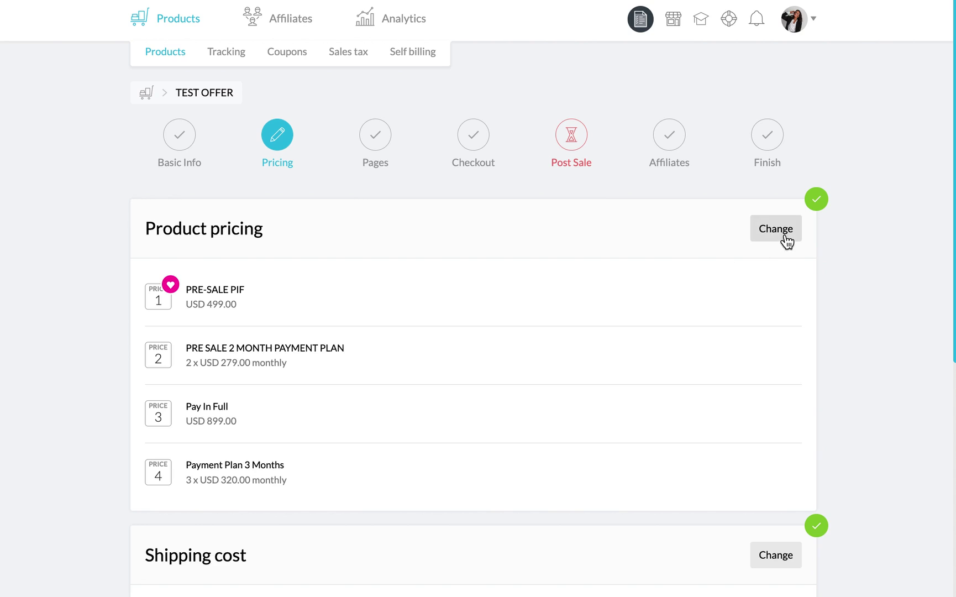
left_click(782, 240)
scroll(232, 359, "down", 1)
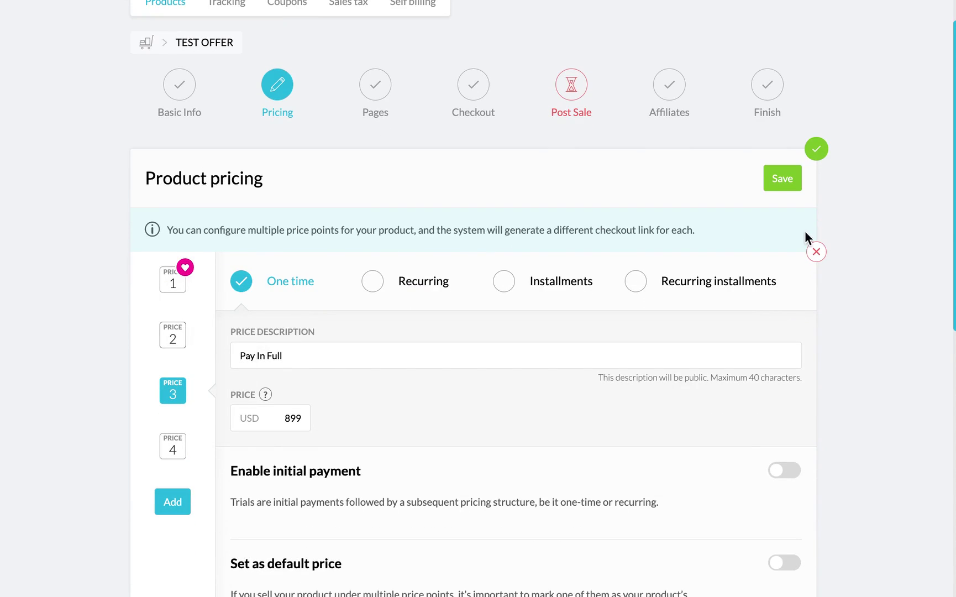
left_click(784, 183)
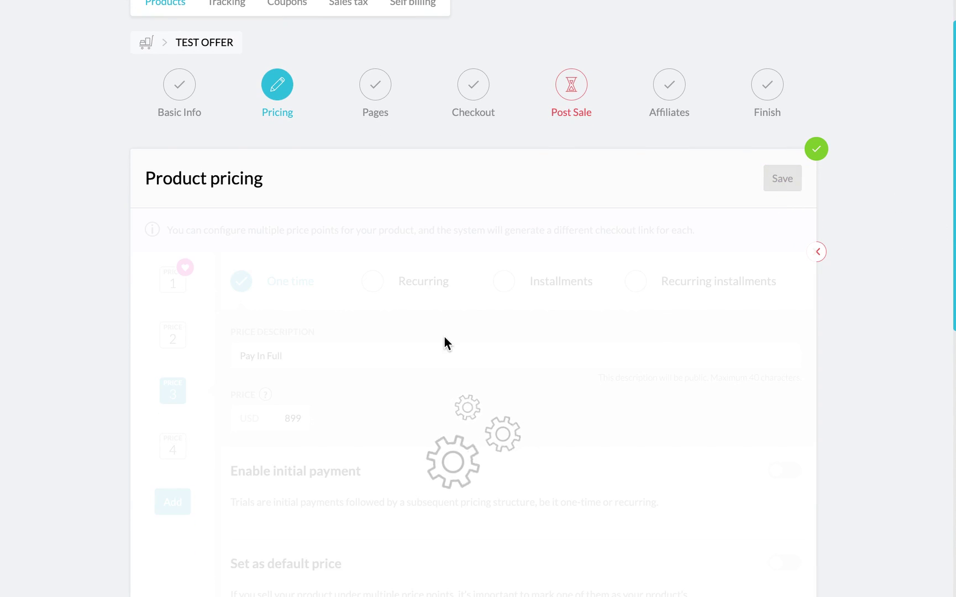
scroll(444, 340, "down", 5)
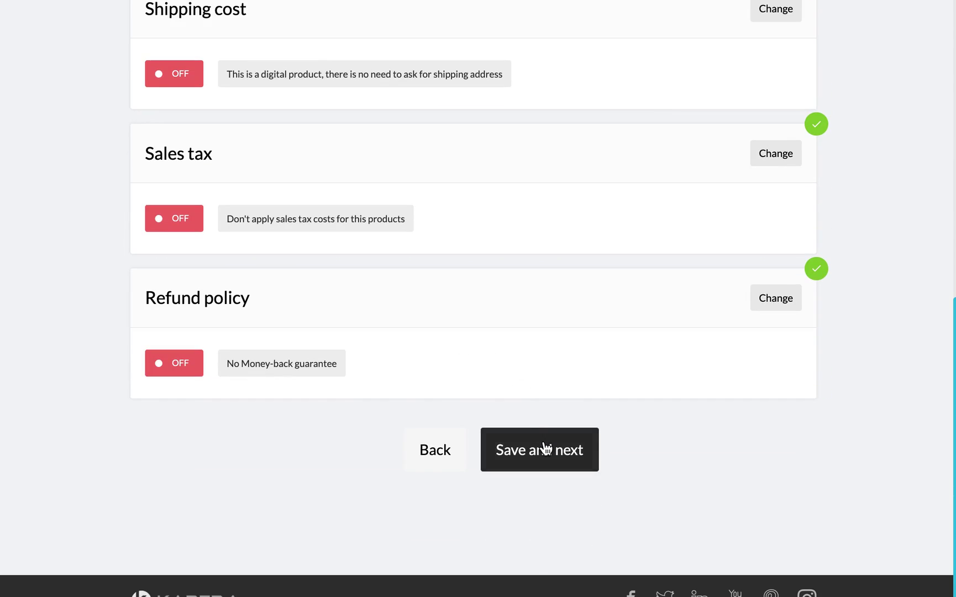
left_click(543, 450)
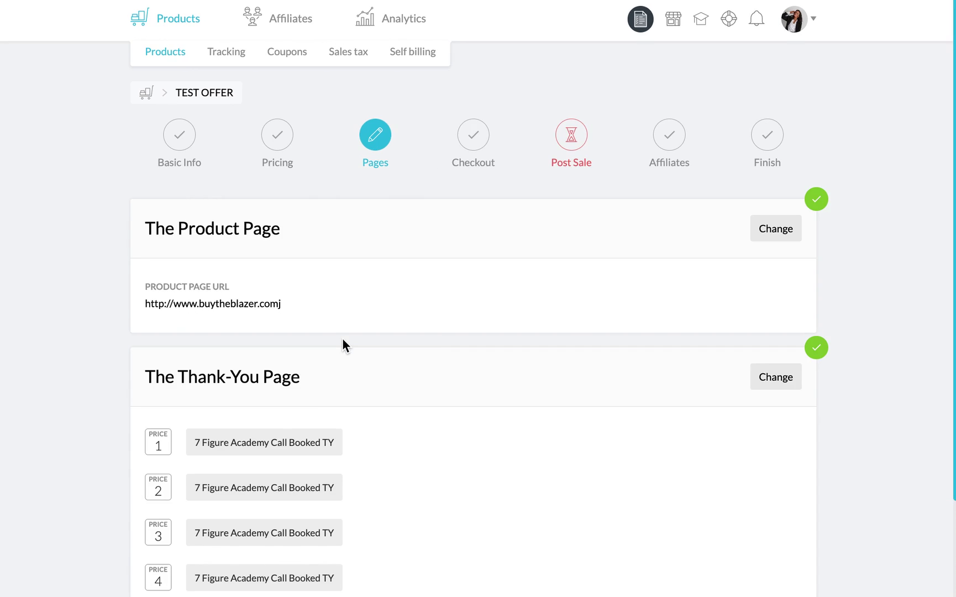
Change the thank-you Kartra page for both Price 1 and Price 2 to 7 Figure Academy Pre-Sale Deal.
scroll(343, 345, "down", 1)
left_click(759, 340)
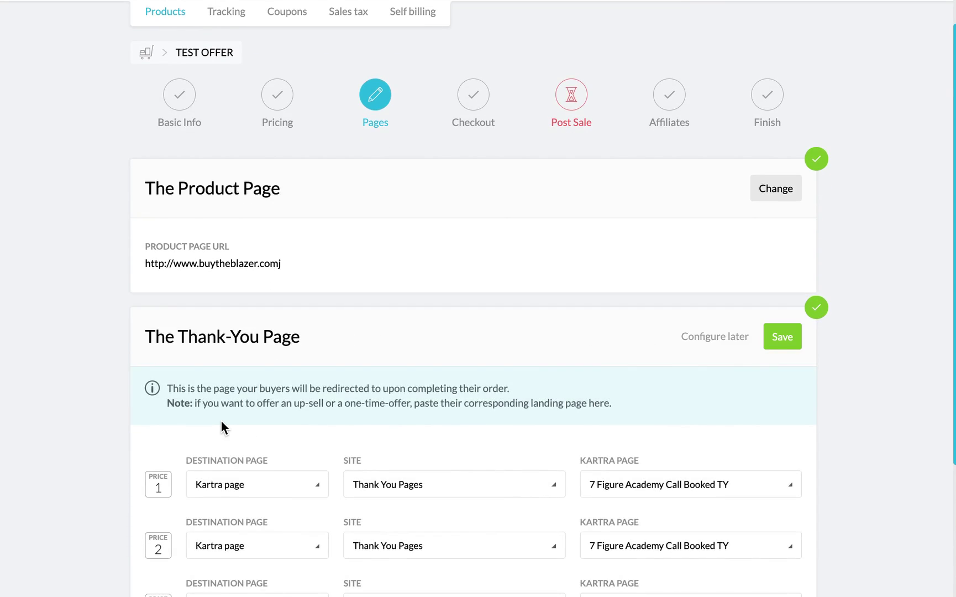
scroll(237, 414, "down", 4)
left_click(702, 267)
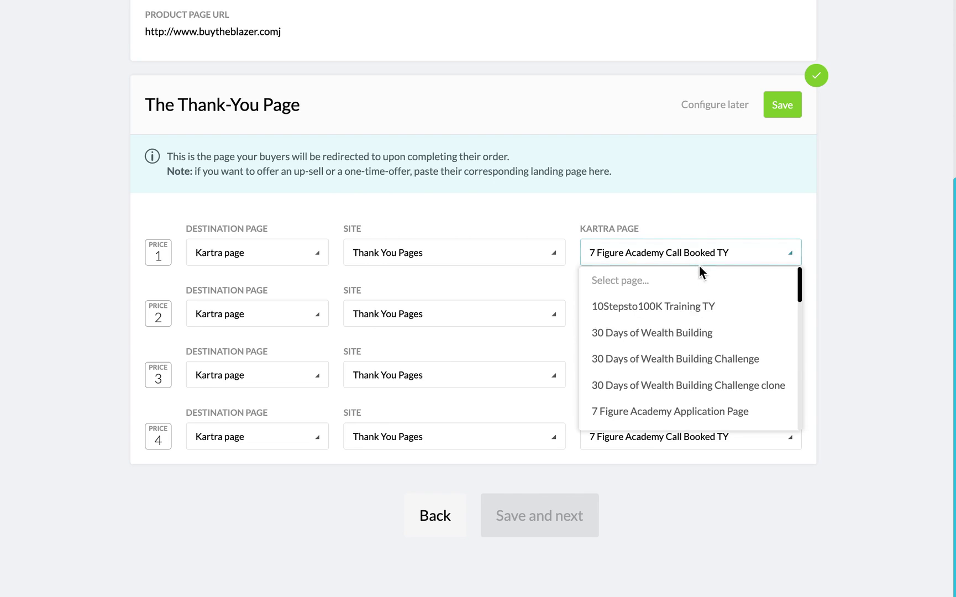
scroll(683, 337, "down", 4)
left_click(700, 323)
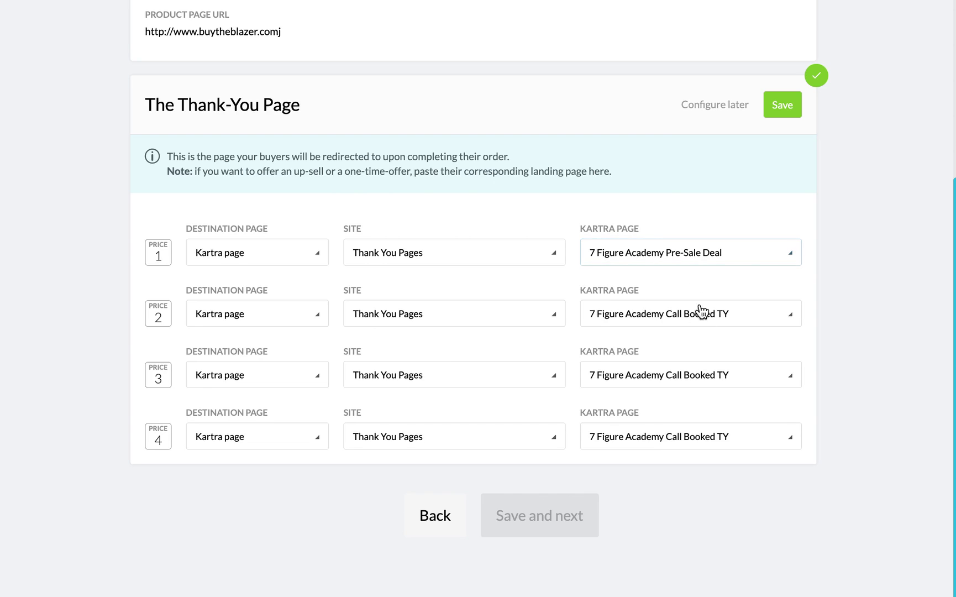
left_click(672, 301)
scroll(687, 431, "down", 4)
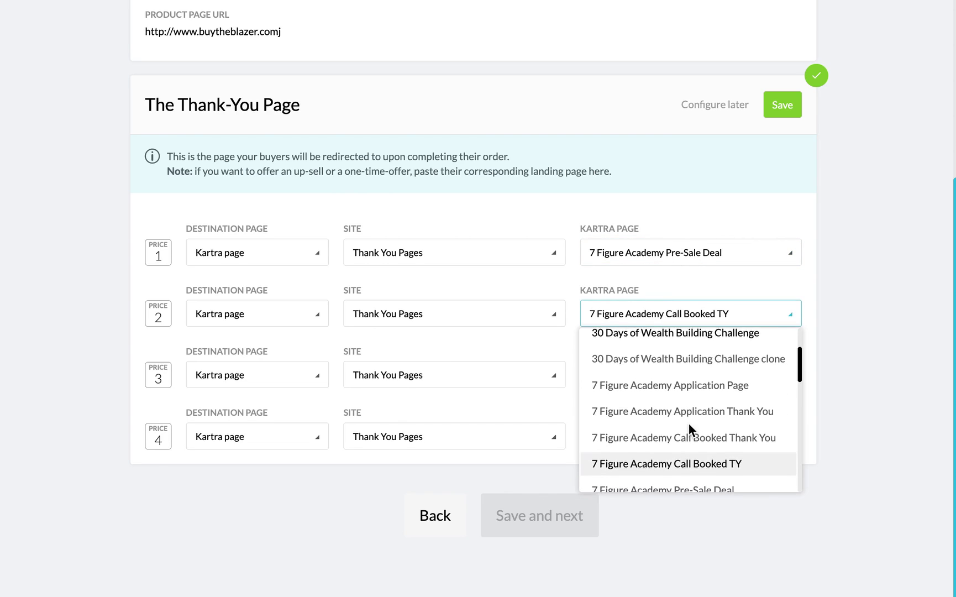
left_click(689, 422)
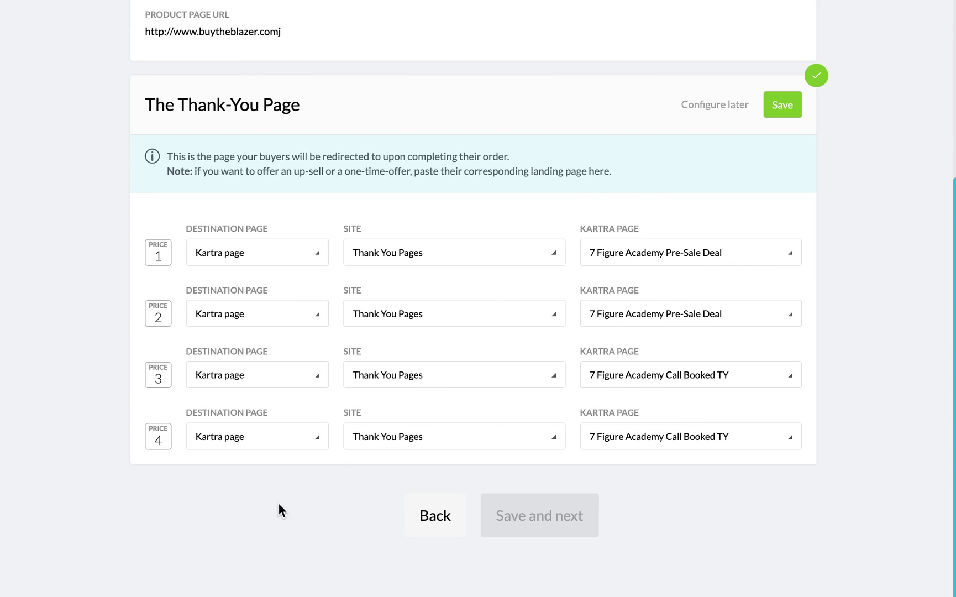
Save the changed thank-you page assignments and continue to the Checkout stage of the product setup.
left_click(782, 105)
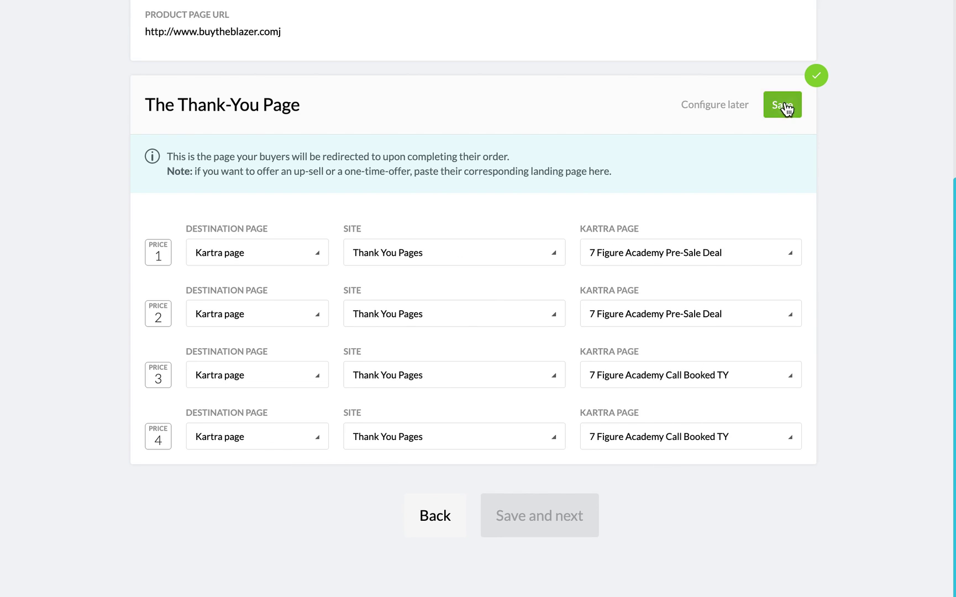
scroll(383, 294, "up", 4)
scroll(533, 398, "down", 4)
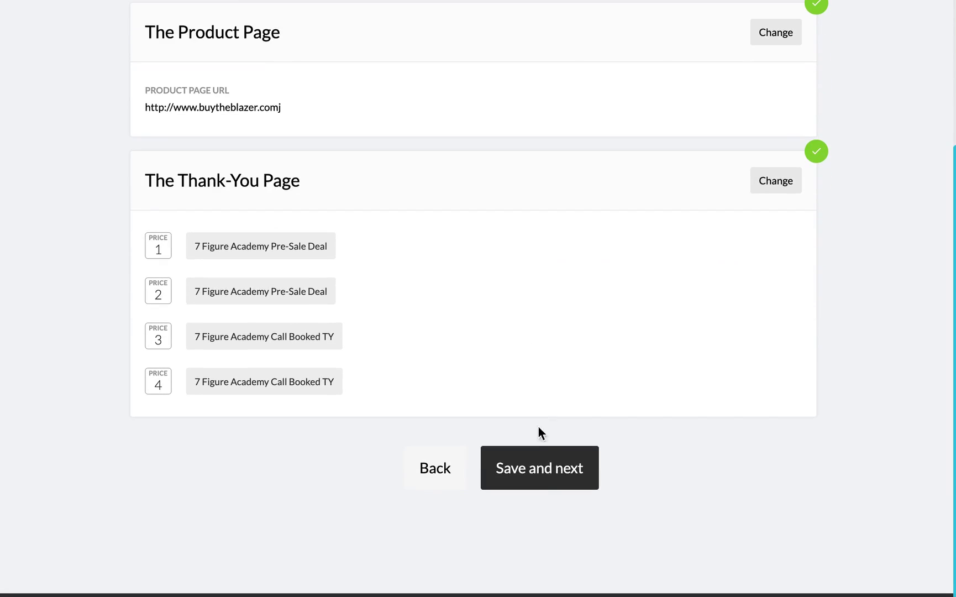
left_click(541, 469)
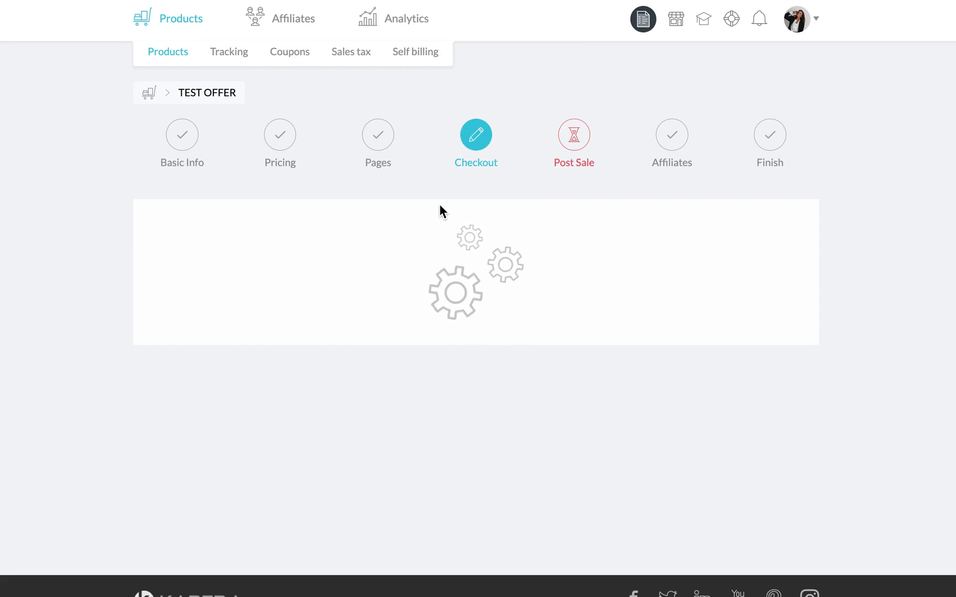
Edit the checkout page look & feel and choose the Dark & Green template for the Kartra-hosted checkout page.
scroll(440, 209, "down", 1)
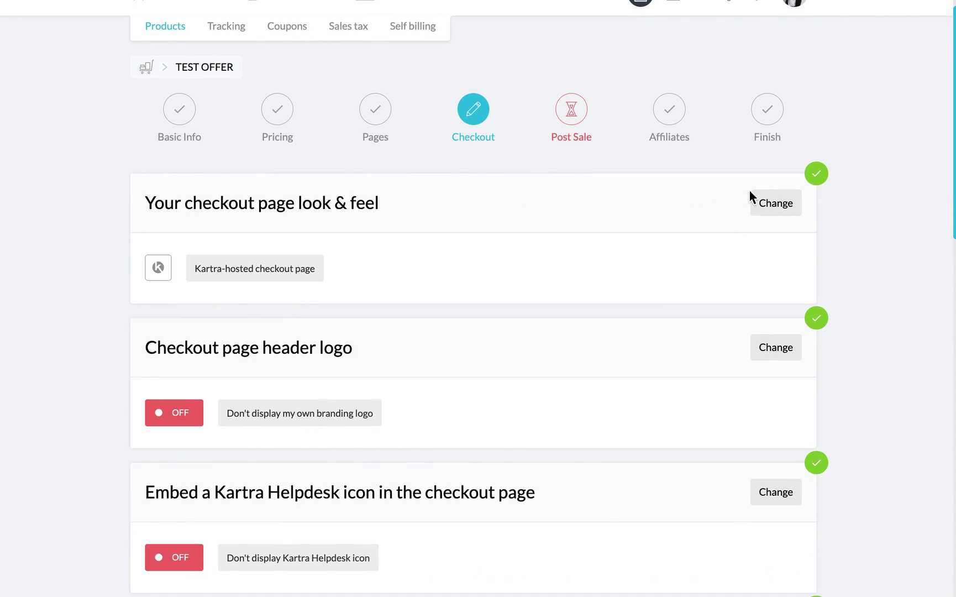
left_click(779, 203)
scroll(483, 323, "down", 2)
scroll(484, 319, "down", 1)
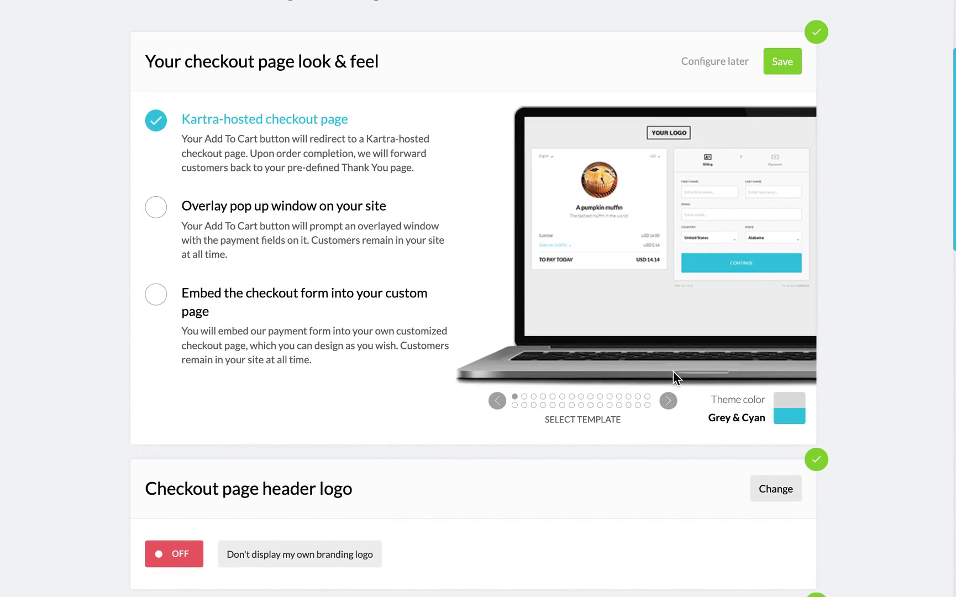
left_click(674, 400)
left_click(673, 400)
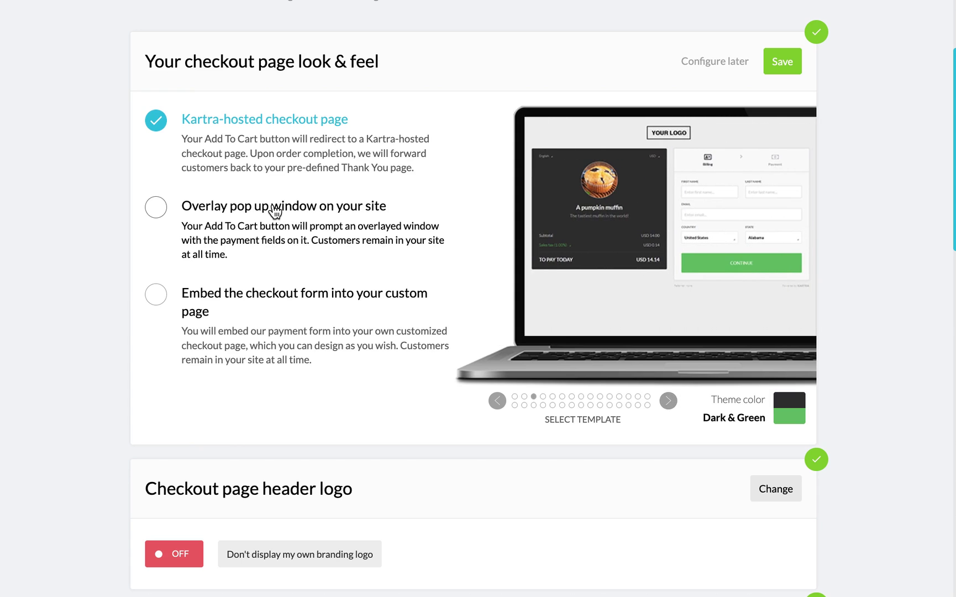
Try the overlay pop-up window checkout option, and switch to embedding the checkout form into a custom page.
left_click(246, 207)
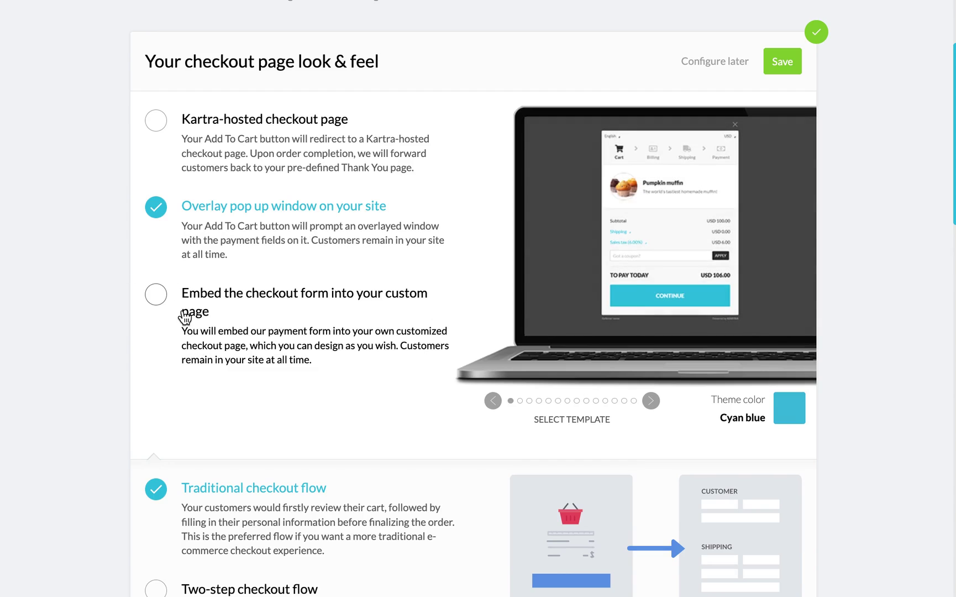
left_click(185, 317)
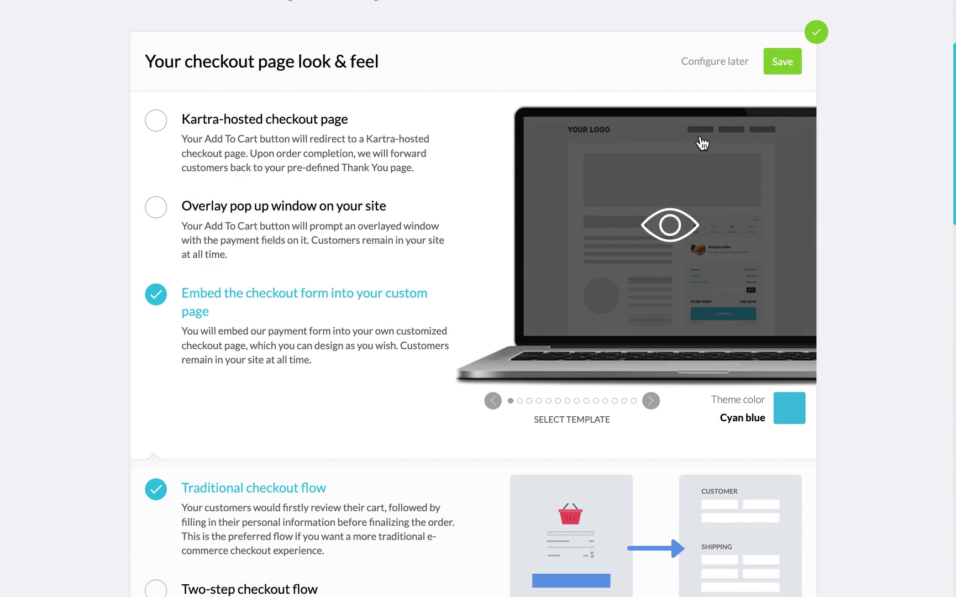
scroll(347, 335, "down", 3)
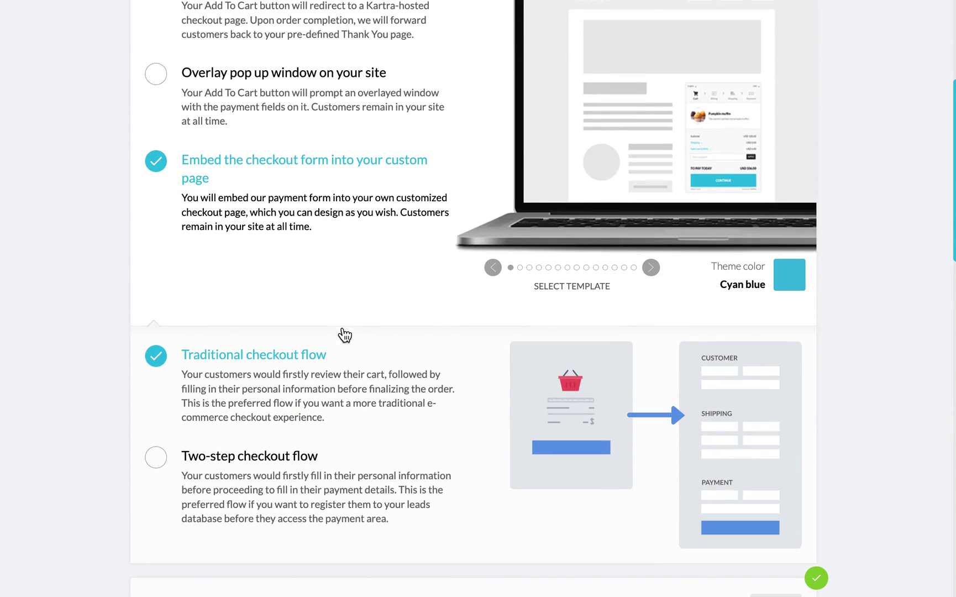
scroll(323, 432, "down", 1)
scroll(322, 431, "up", 2)
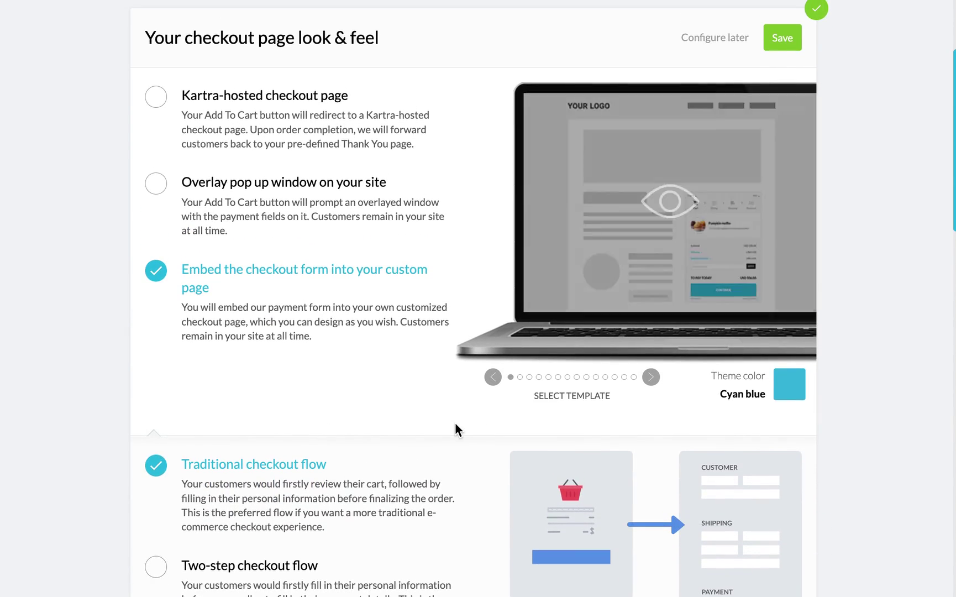
Try the Two-step checkout flow for the embedded form and switch back to the Traditional checkout flow.
scroll(454, 431, "down", 3)
left_click(454, 432)
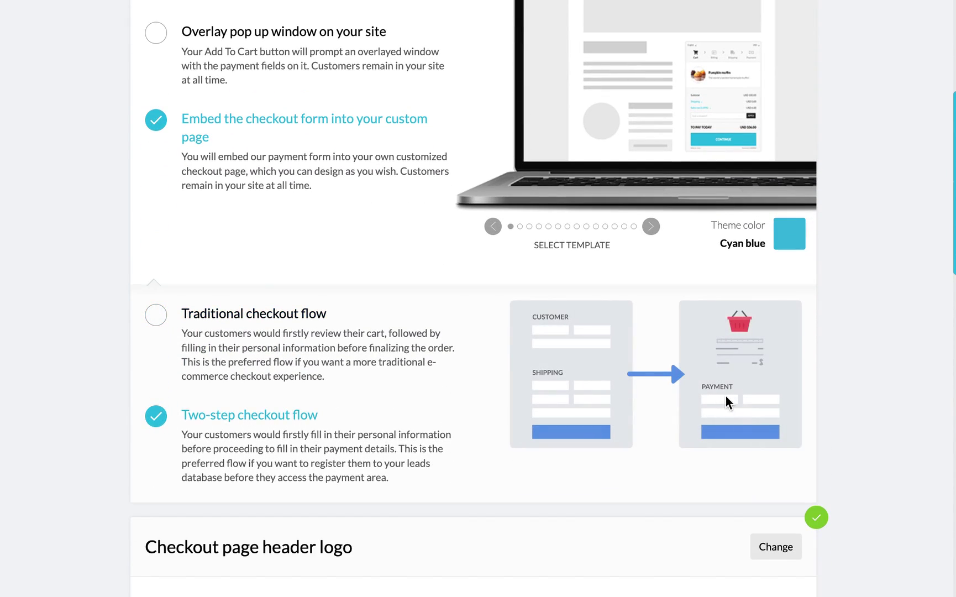
scroll(329, 282, "up", 1)
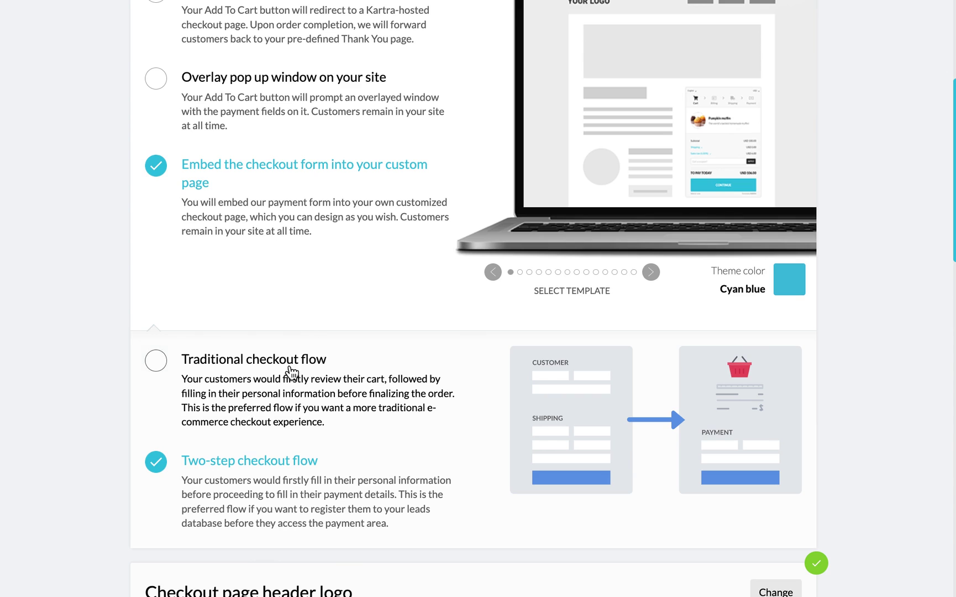
left_click(345, 368)
scroll(423, 265, "up", 3)
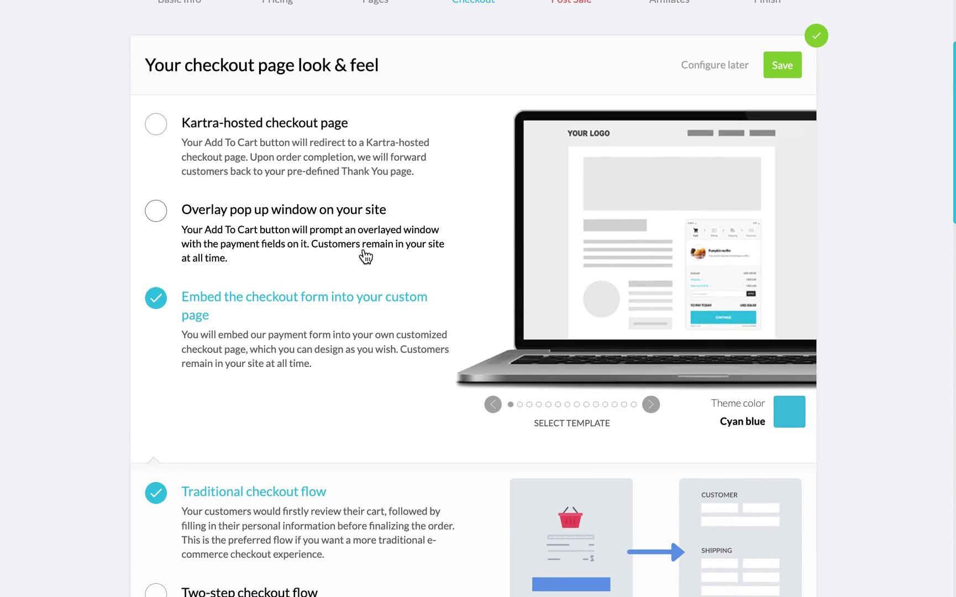
Set the checkout type to Kartra-hosted checkout page with the Blue & Yellow template.
left_click(366, 251)
left_click(374, 150)
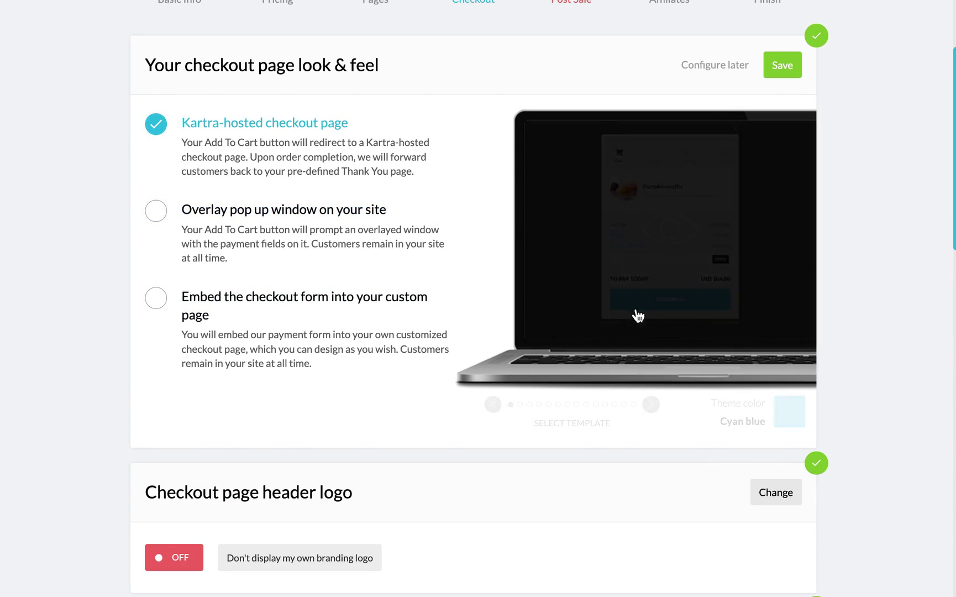
left_click(668, 404)
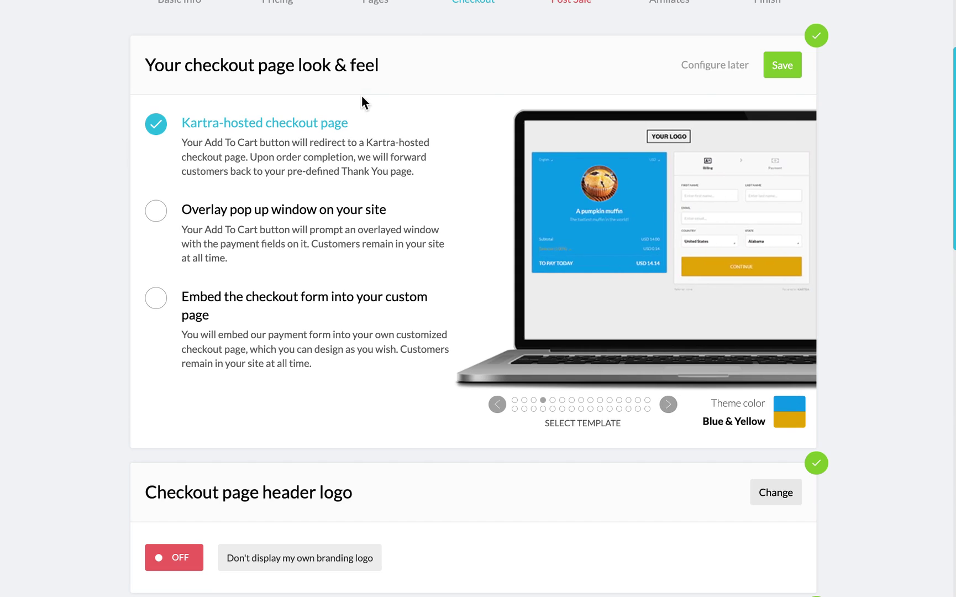
Save the Orange template for the checkout page look & feel and display the HER 7 FIGURE STORY branding logo in its header.
left_click(668, 404)
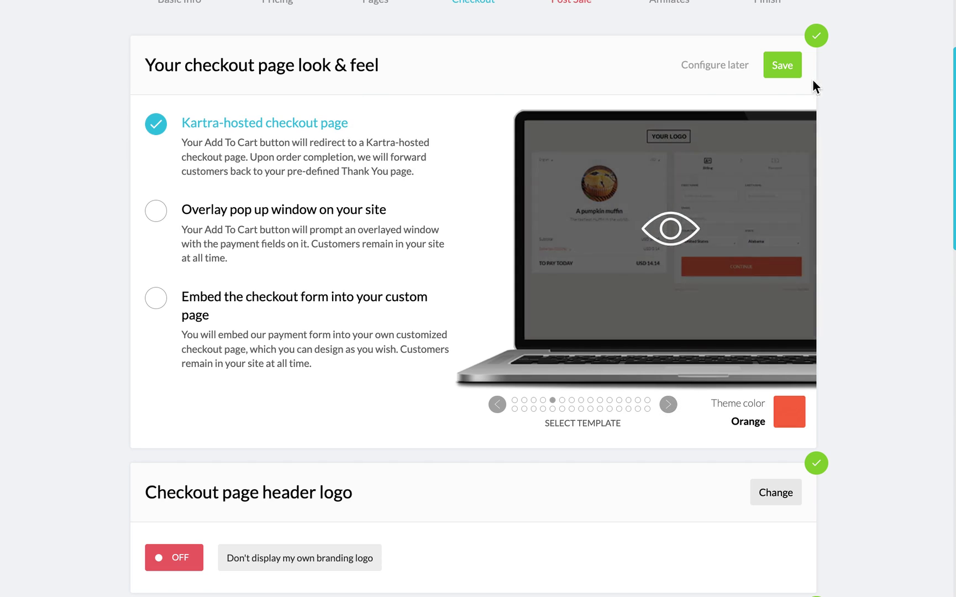
left_click(782, 65)
scroll(479, 220, "down", 1)
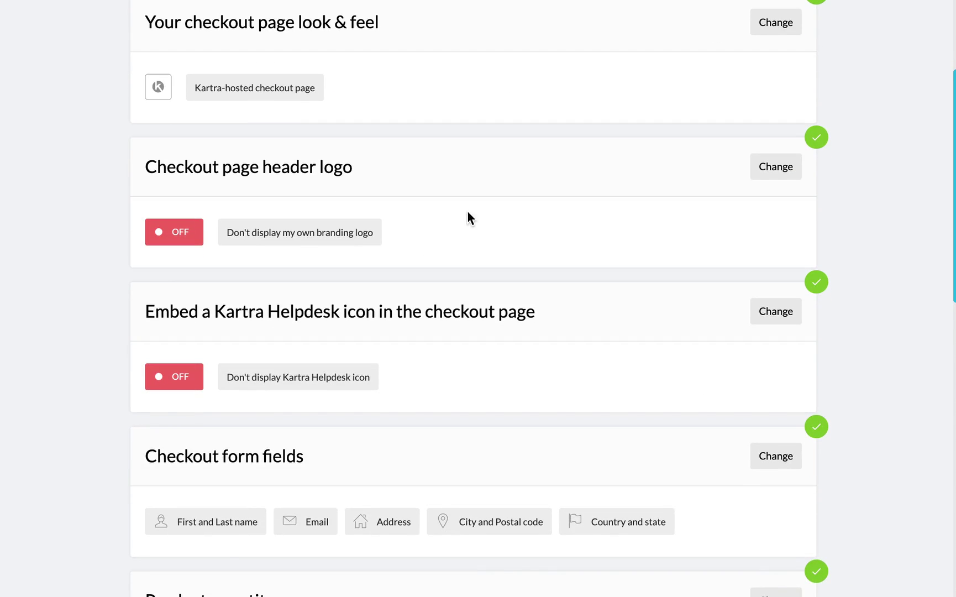
left_click(790, 172)
left_click(543, 232)
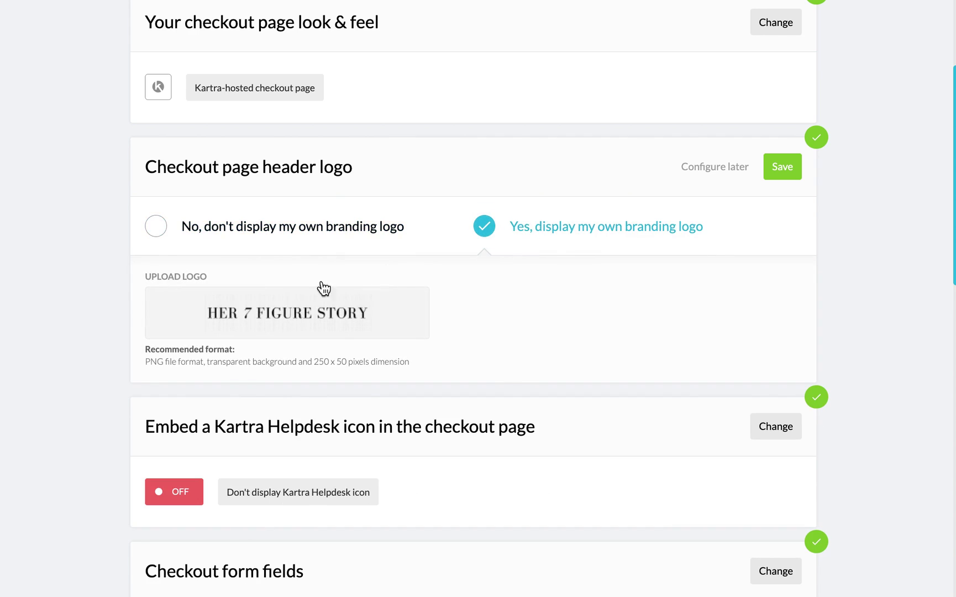
left_click(783, 166)
Try tagging visitors who abandon the cart, switch back to not tagging them if they leave, and save.
scroll(357, 299, "down", 2)
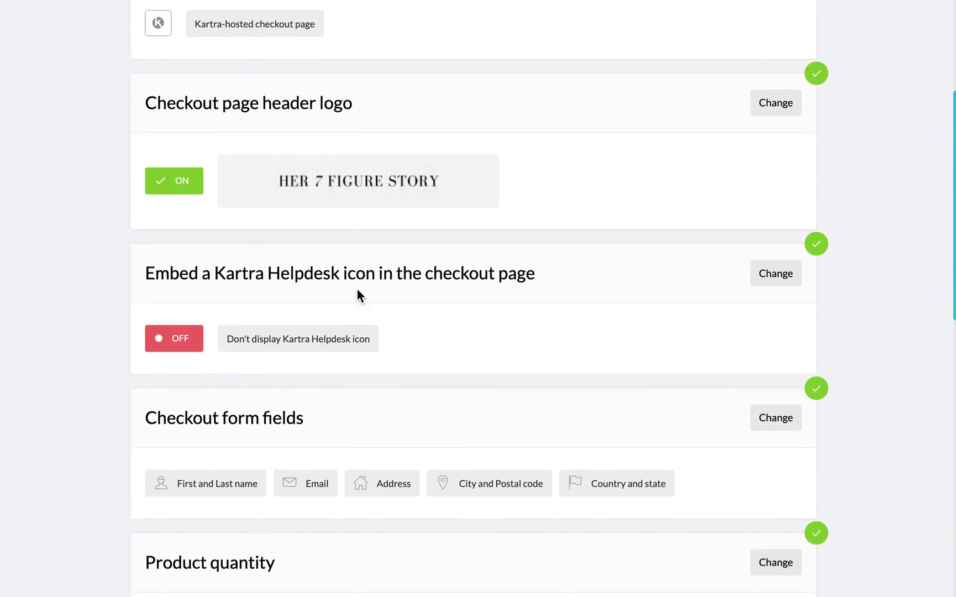
scroll(534, 317, "down", 5)
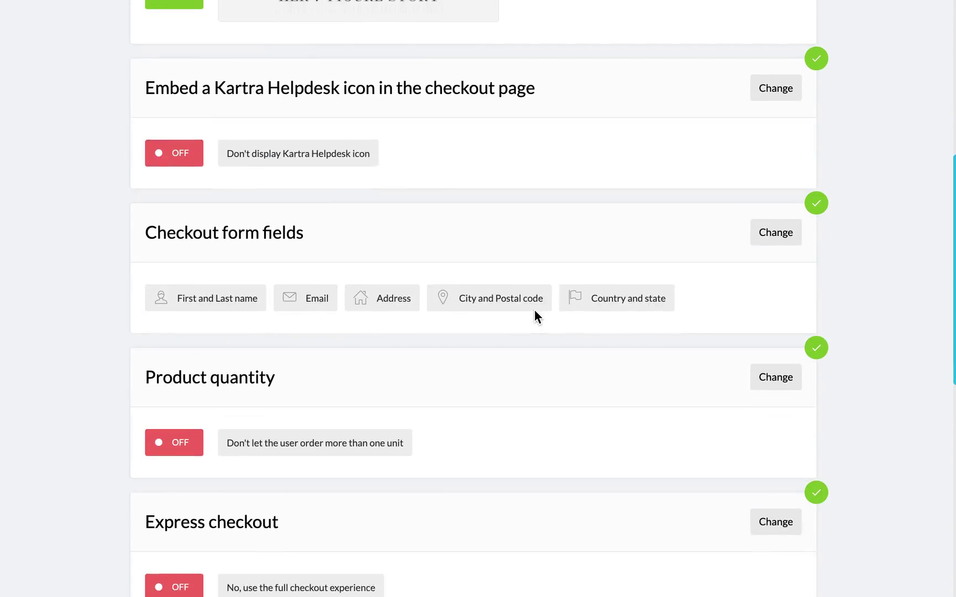
scroll(432, 277, "down", 15)
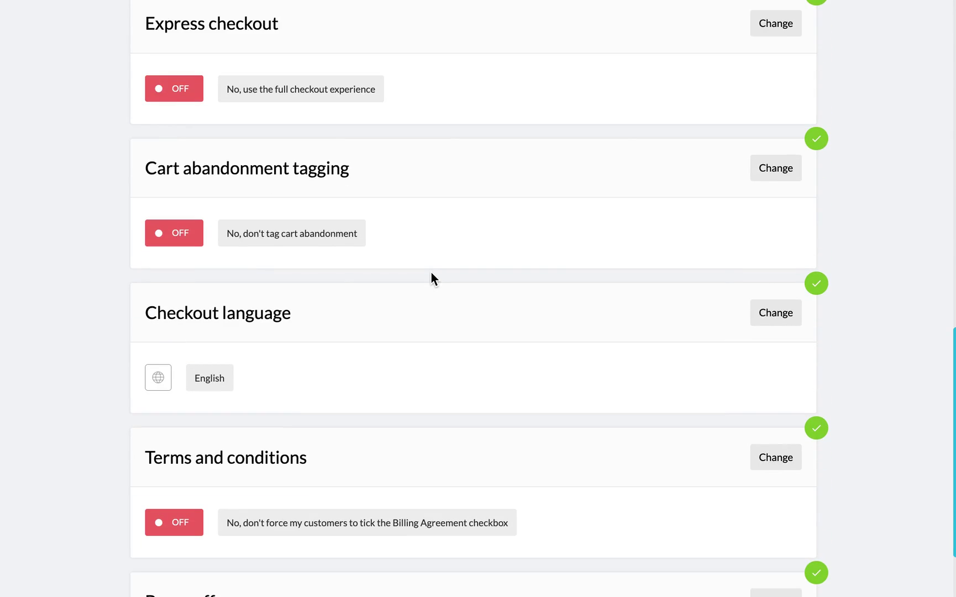
scroll(414, 257, "up", 4)
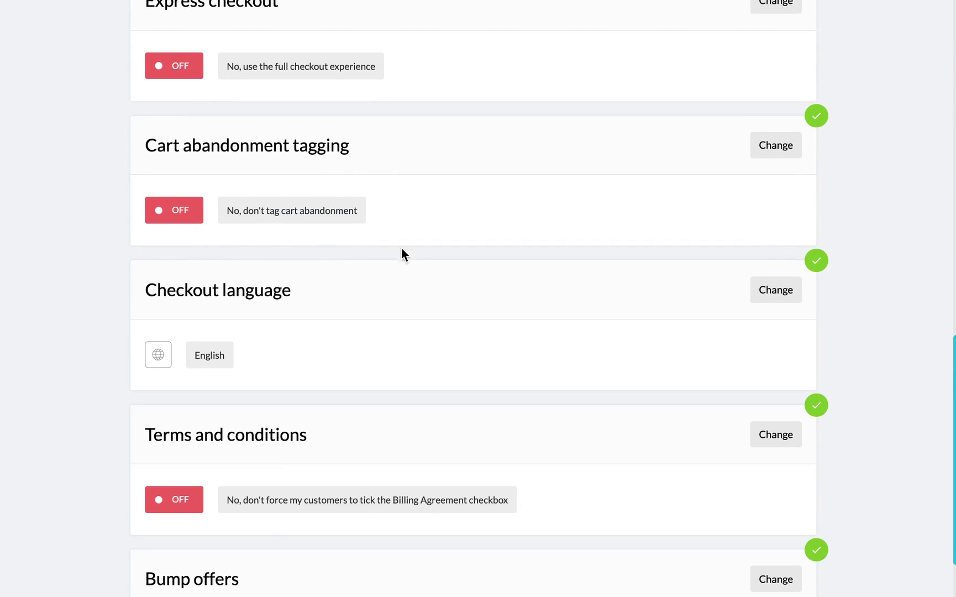
left_click(769, 146)
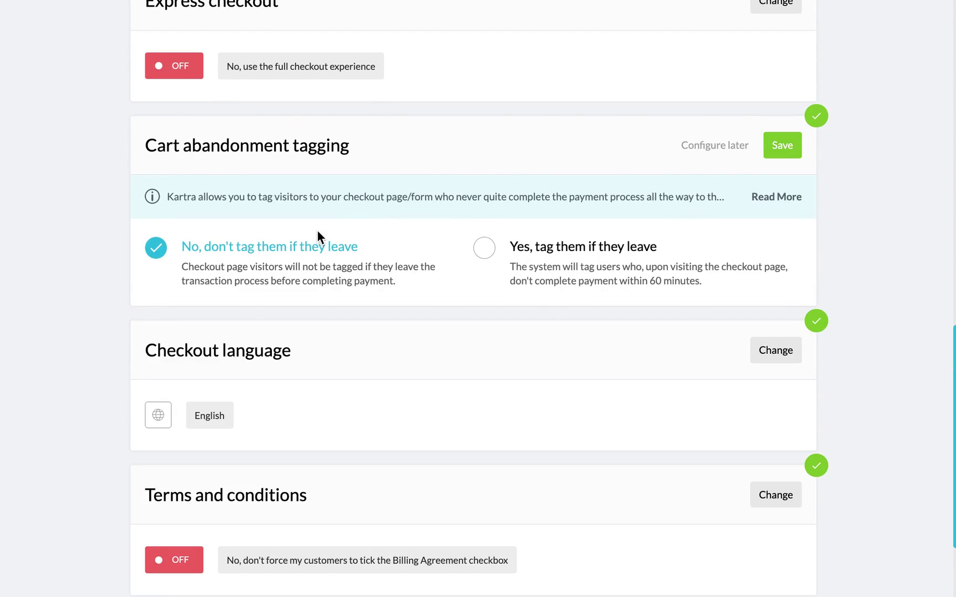
left_click(556, 271)
scroll(318, 227, "down", 3)
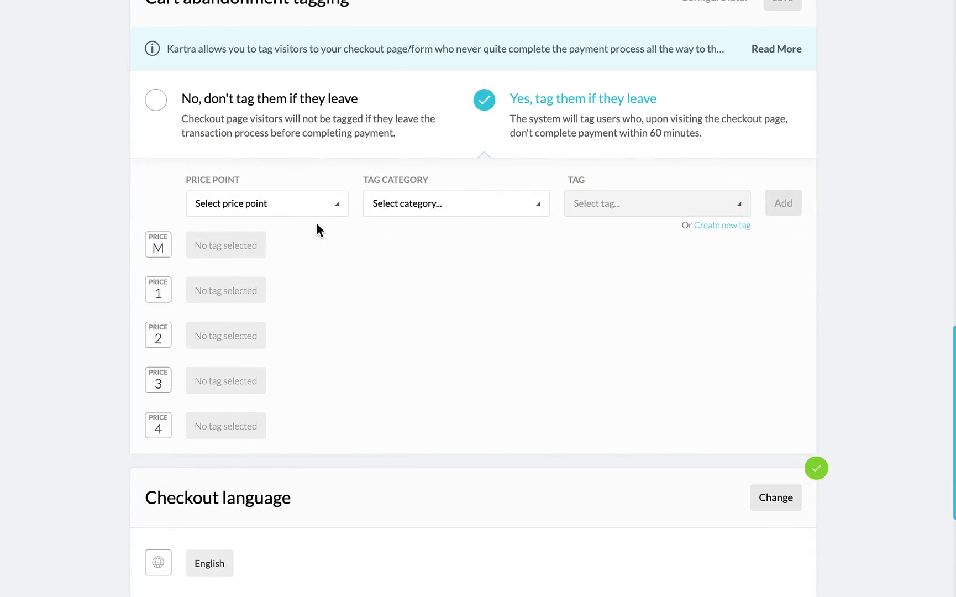
scroll(318, 229, "up", 1)
scroll(331, 230, "up", 2)
left_click(283, 262)
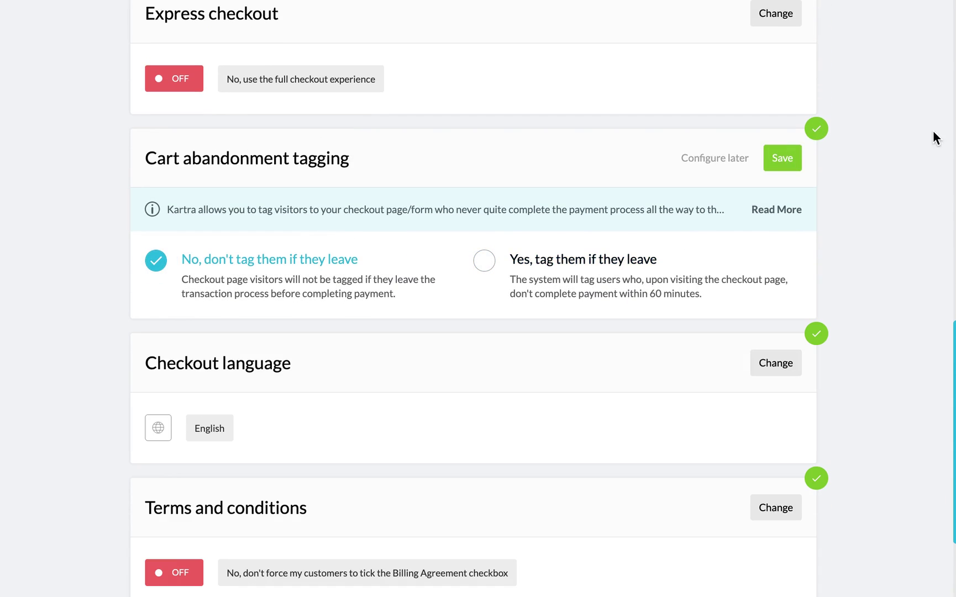
left_click(792, 156)
Try requiring customers to agree to the terms and conditions, switch back to not activating them, and save.
scroll(389, 310, "down", 4)
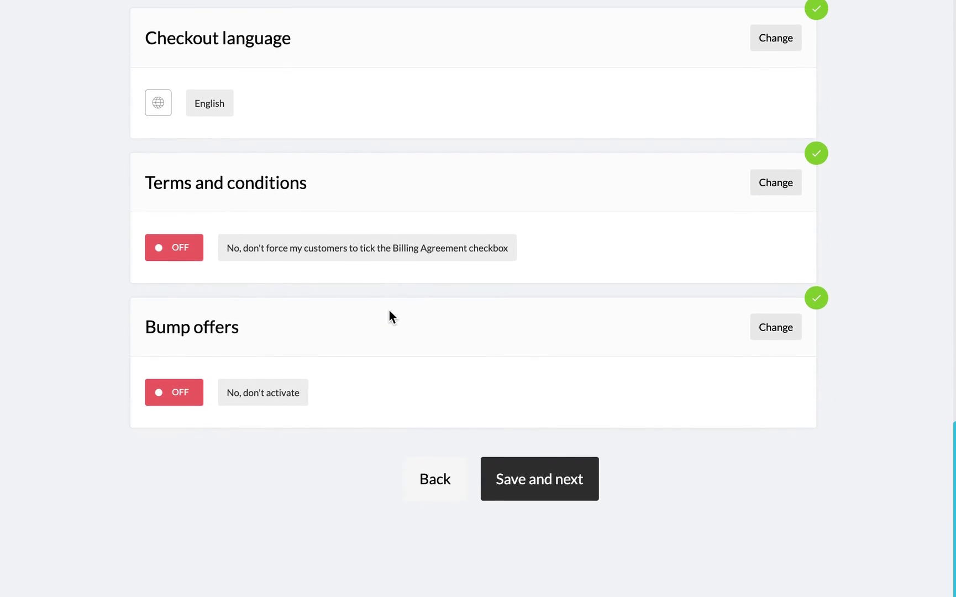
left_click(776, 176)
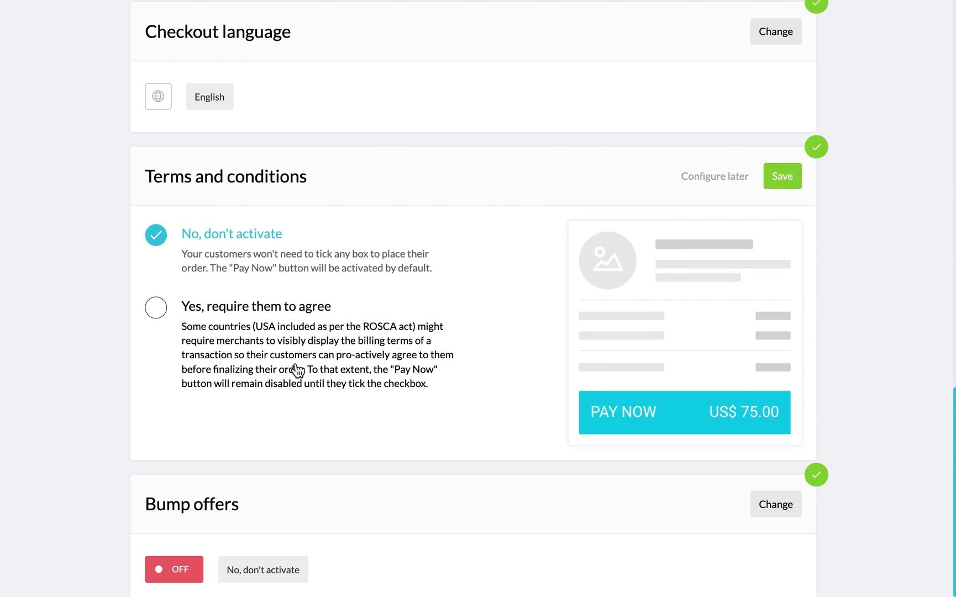
scroll(326, 332, "down", 2)
scroll(323, 357, "up", 1)
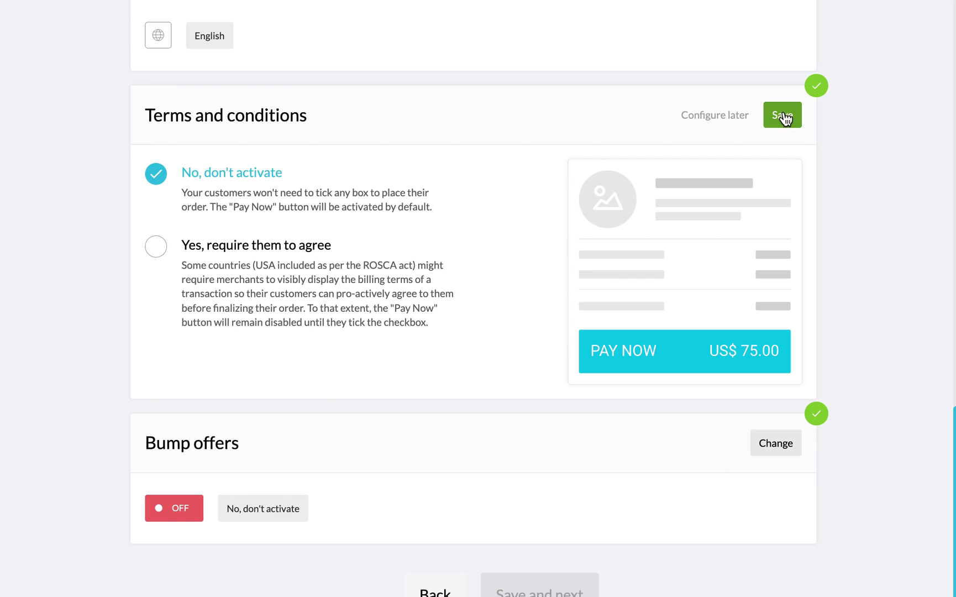
left_click(288, 243)
scroll(387, 360, "down", 3)
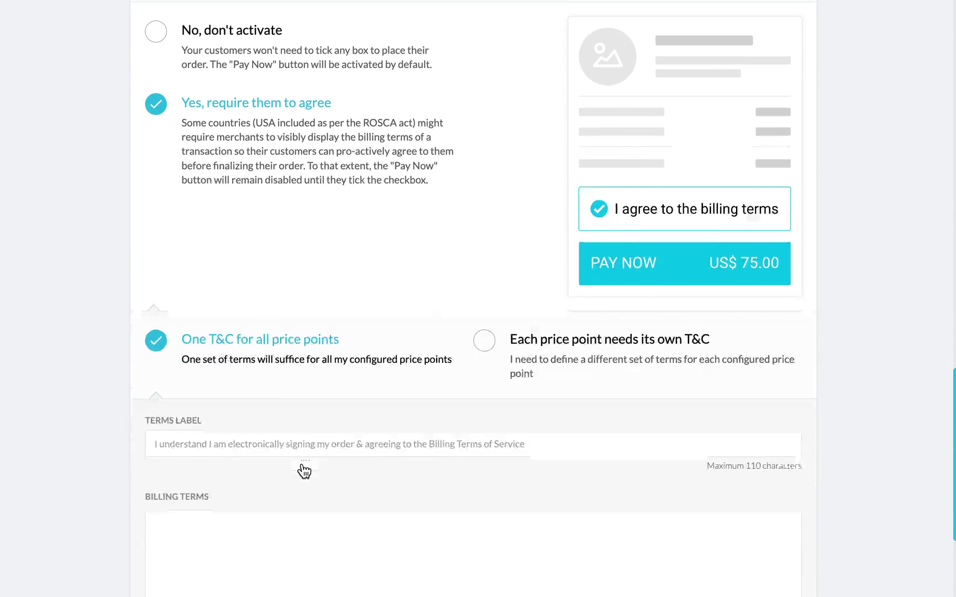
left_click(299, 434)
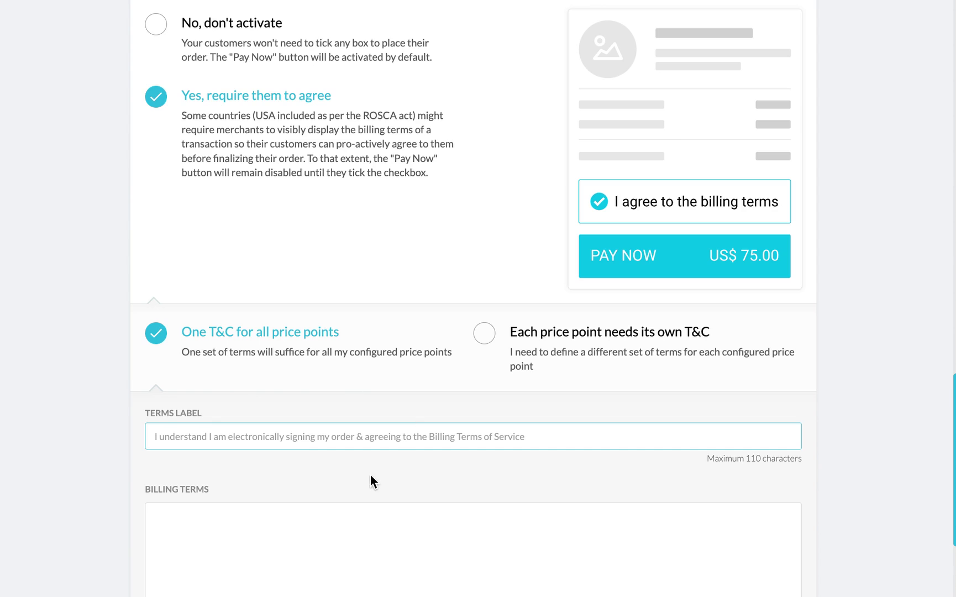
scroll(365, 473, "down", 5)
scroll(363, 478, "up", 7)
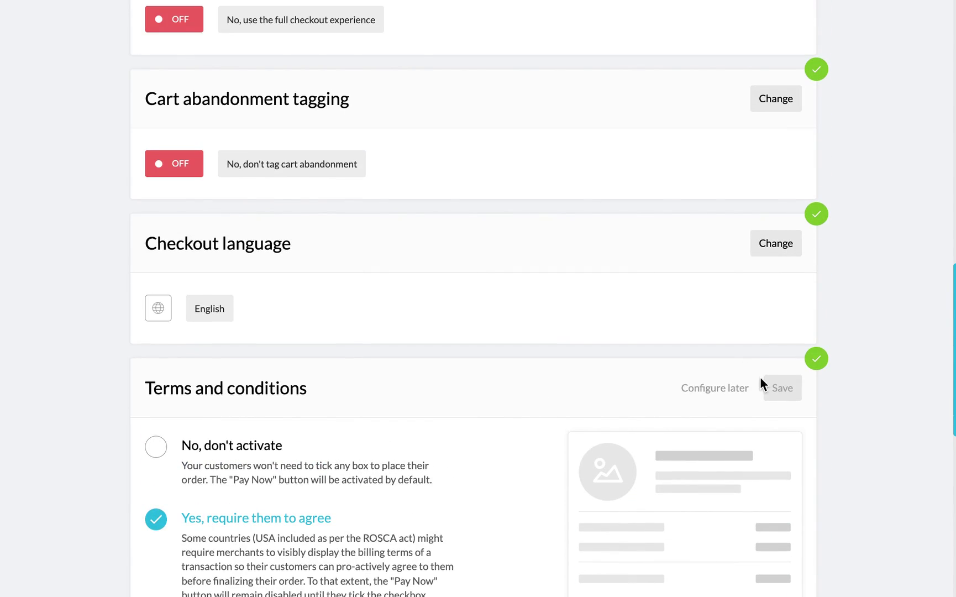
left_click(167, 446)
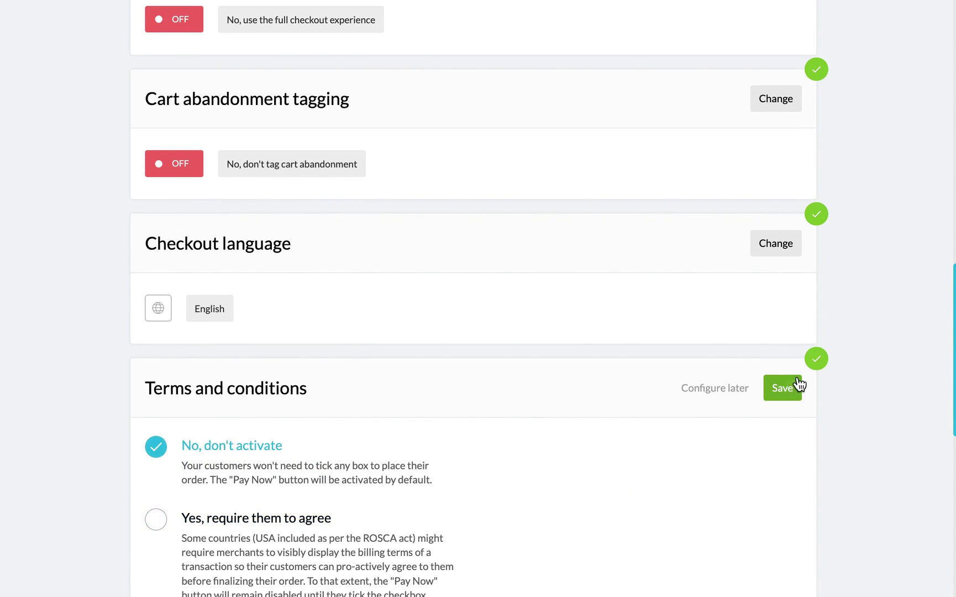
left_click(782, 388)
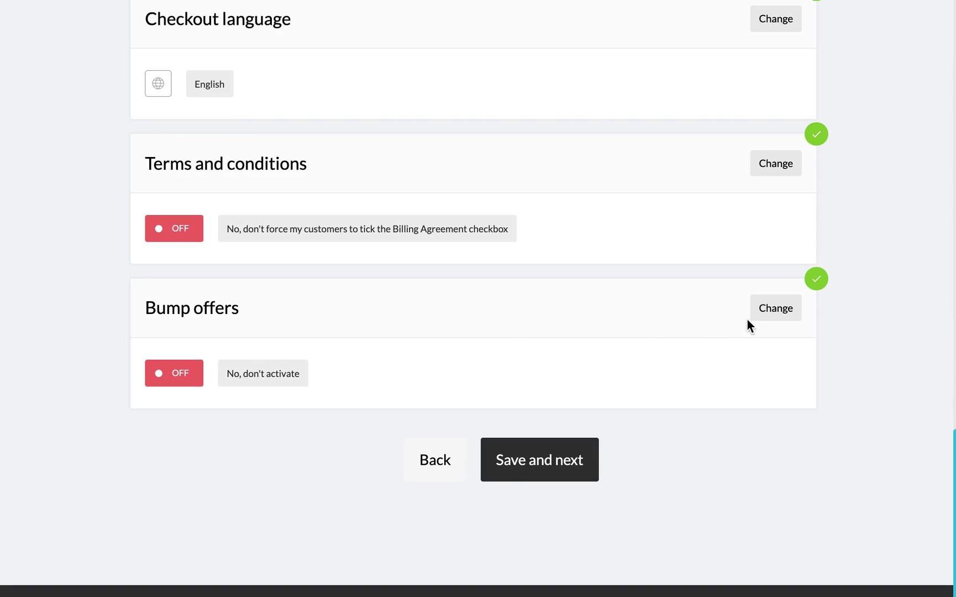
Try activating bump offers, switching the bump offer for price point 1 on and off again.
left_click(748, 319)
scroll(321, 365, "down", 2)
left_click(241, 350)
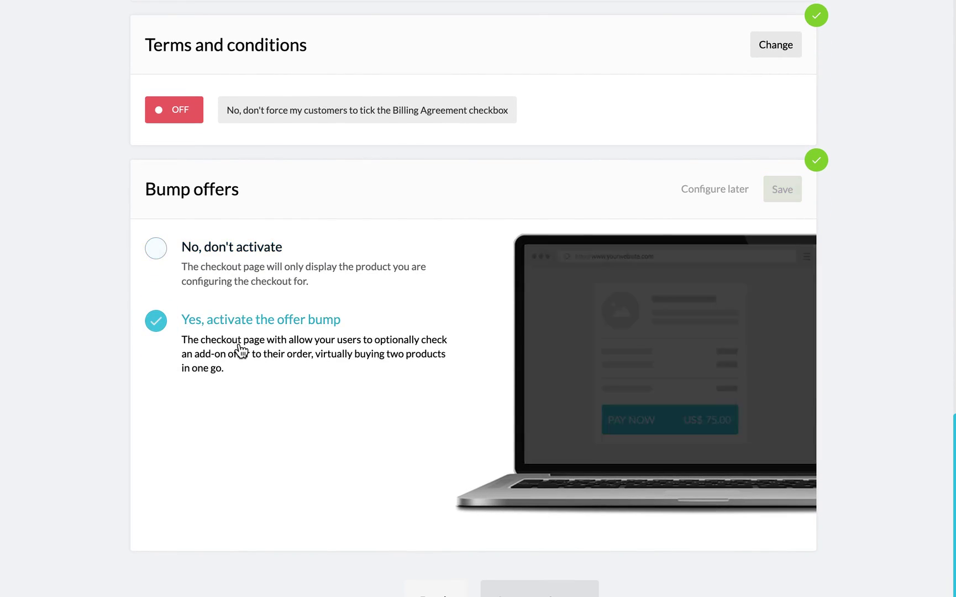
scroll(247, 334, "down", 1)
scroll(319, 397, "down", 4)
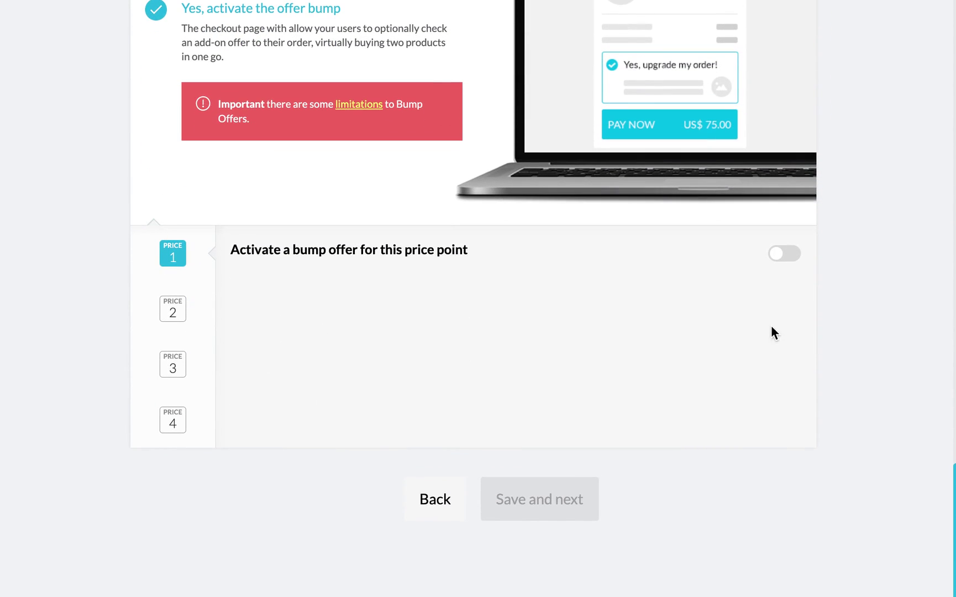
left_click(796, 261)
scroll(387, 387, "down", 5)
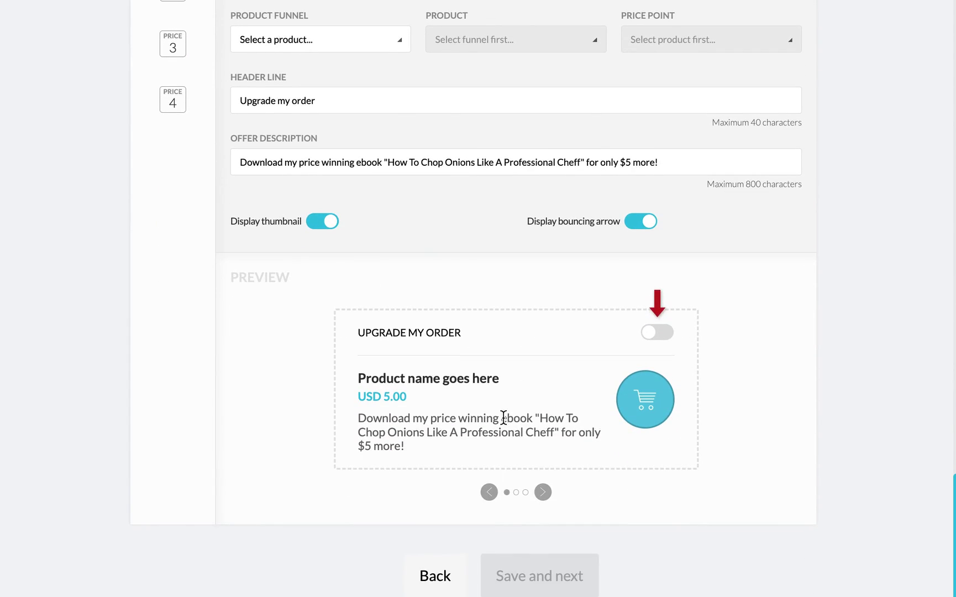
scroll(512, 357, "up", 5)
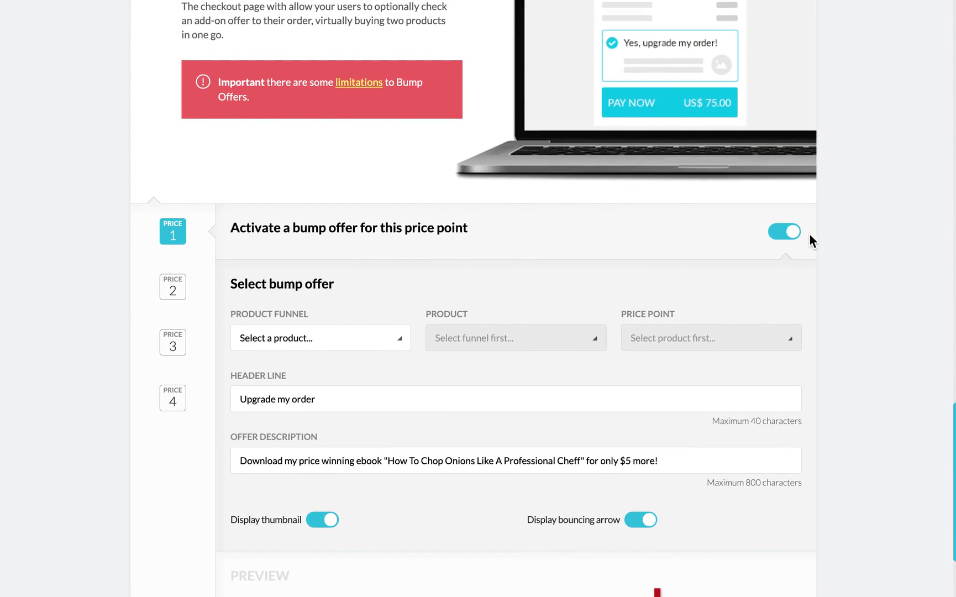
left_click(776, 235)
Reopen the terms and conditions setting and save it again as not activated.
scroll(525, 230, "up", 7)
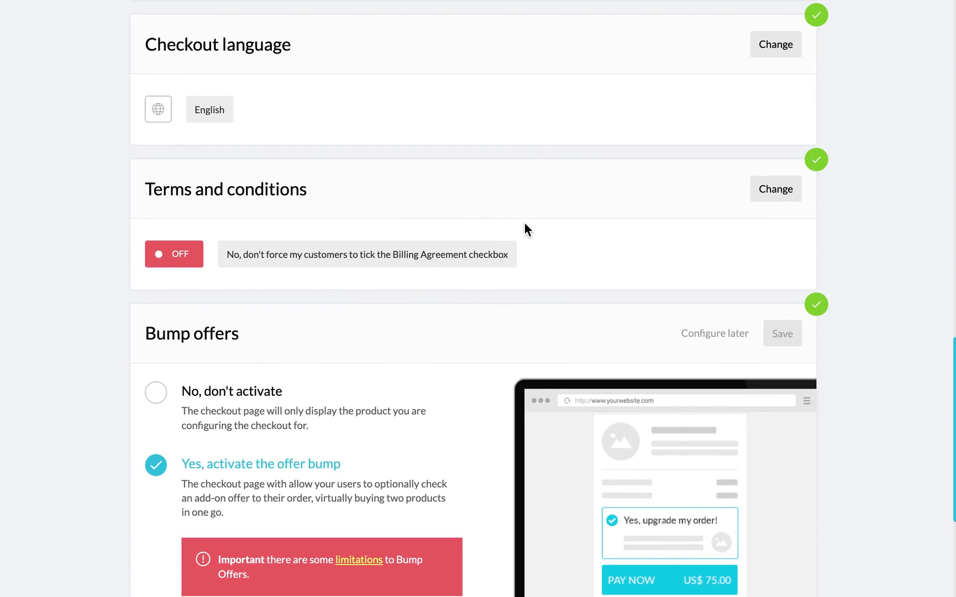
left_click(790, 190)
left_click(772, 191)
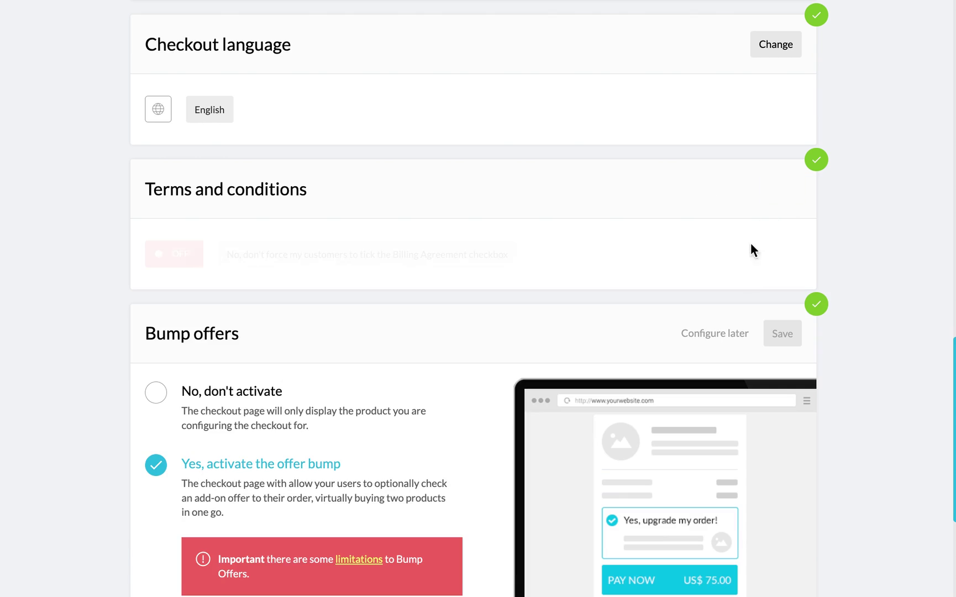
Set the bump offers back to "No, don't activate" and save.
scroll(705, 230, "up", 3)
scroll(729, 176, "up", 15)
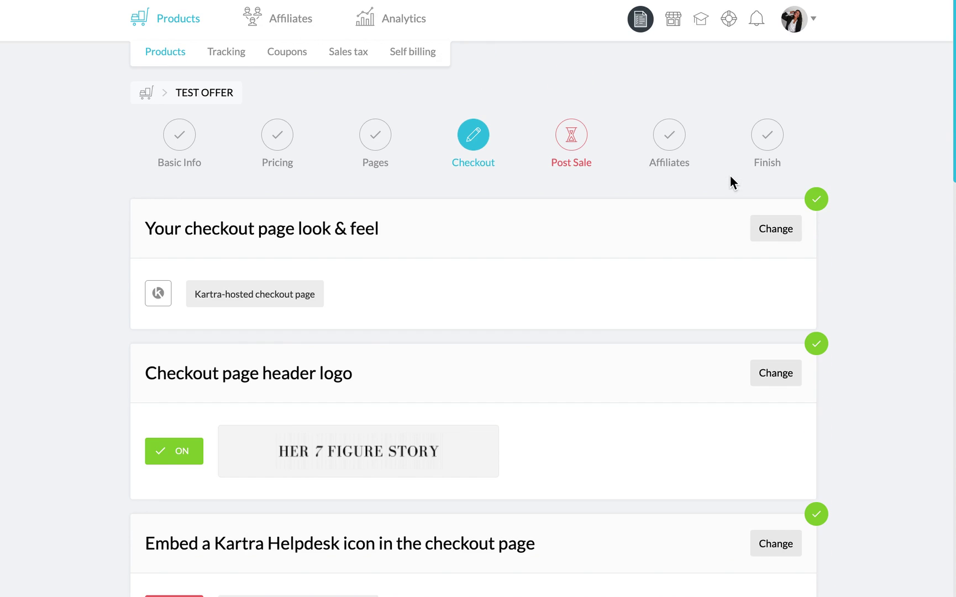
scroll(729, 176, "down", 20)
scroll(631, 200, "up", 5)
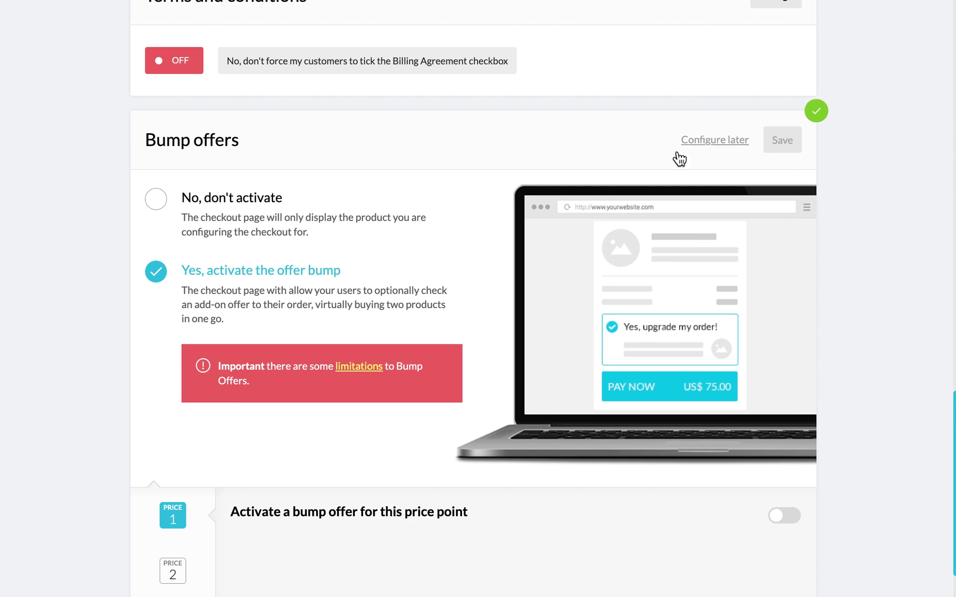
left_click(214, 219)
left_click(783, 140)
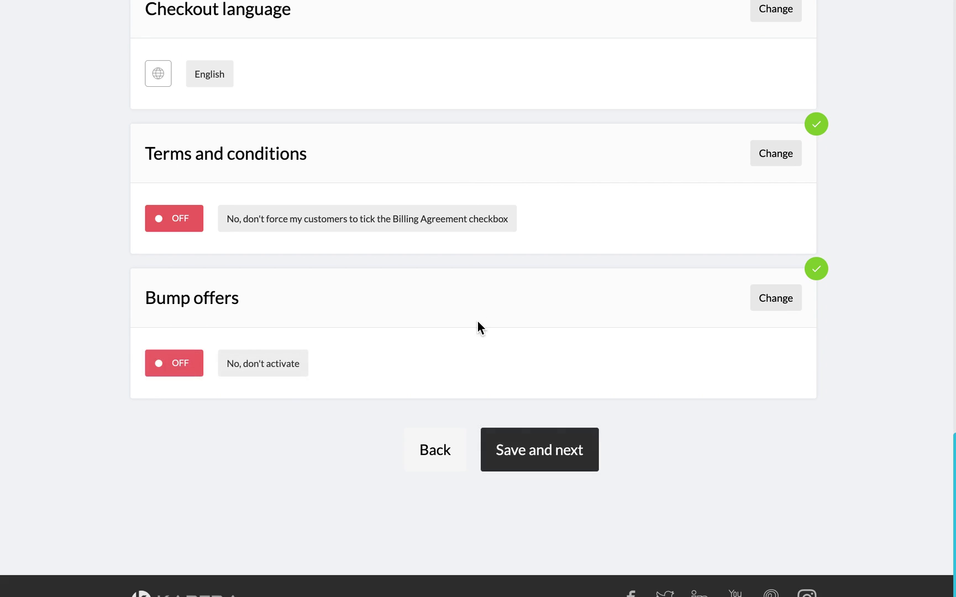
Save the checkout settings of the product and continue to the Post Sale section.
scroll(477, 321, "up", 15)
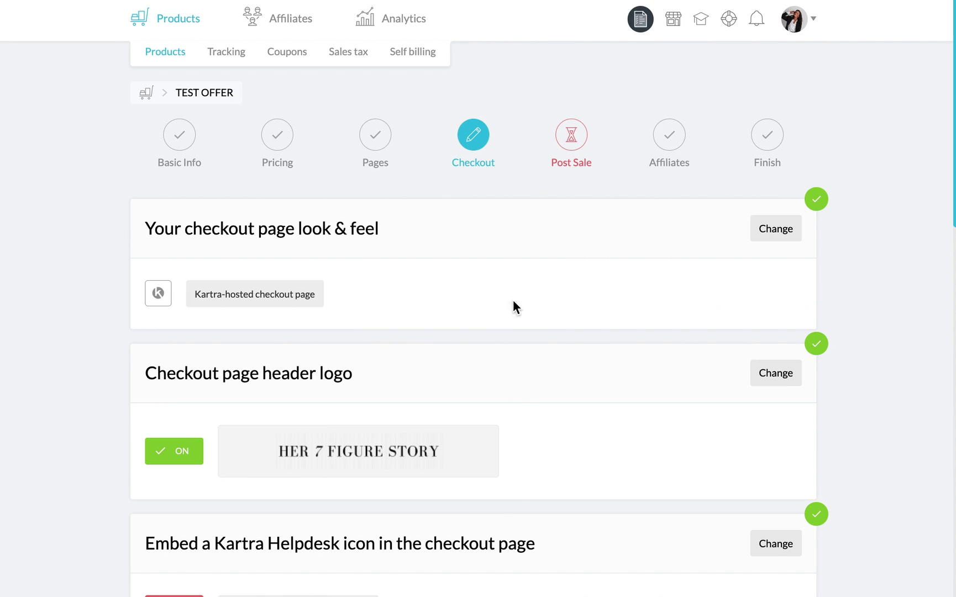
scroll(514, 300, "down", 15)
left_click(524, 450)
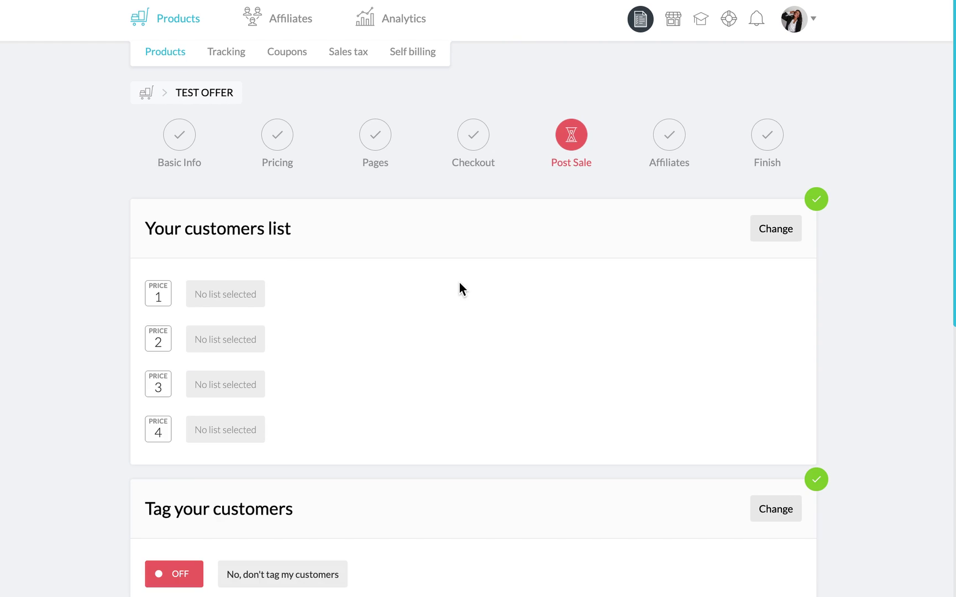
Review the customer tagging options after a sale and save with Don't tag customers selected.
scroll(340, 429, "down", 2)
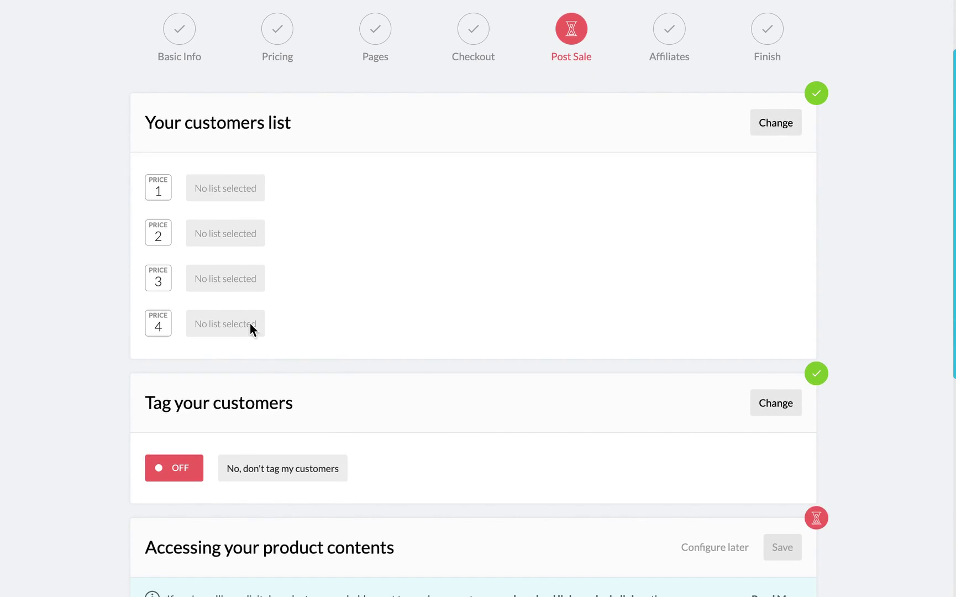
left_click(761, 415)
scroll(364, 401, "down", 3)
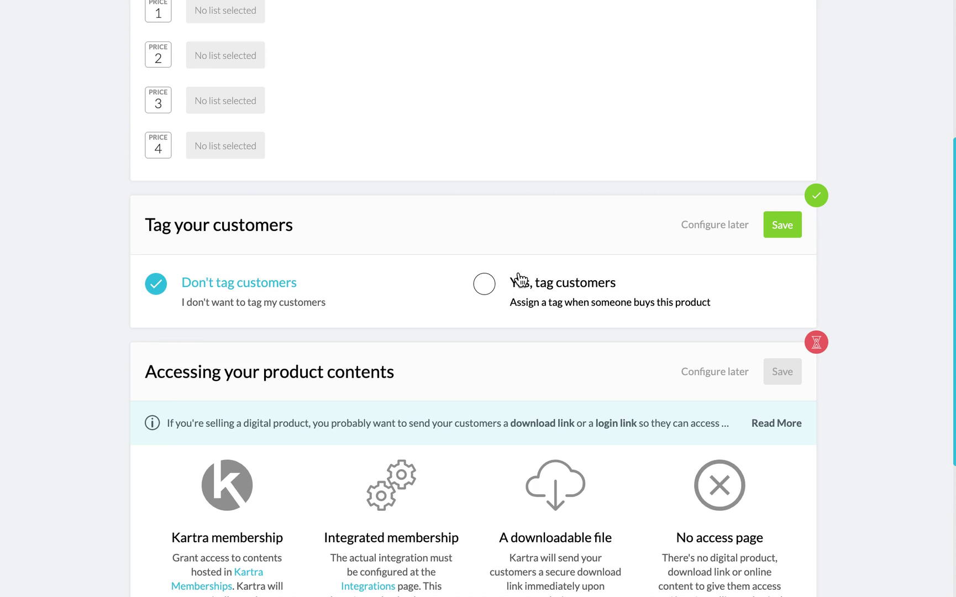
scroll(493, 261, "up", 2)
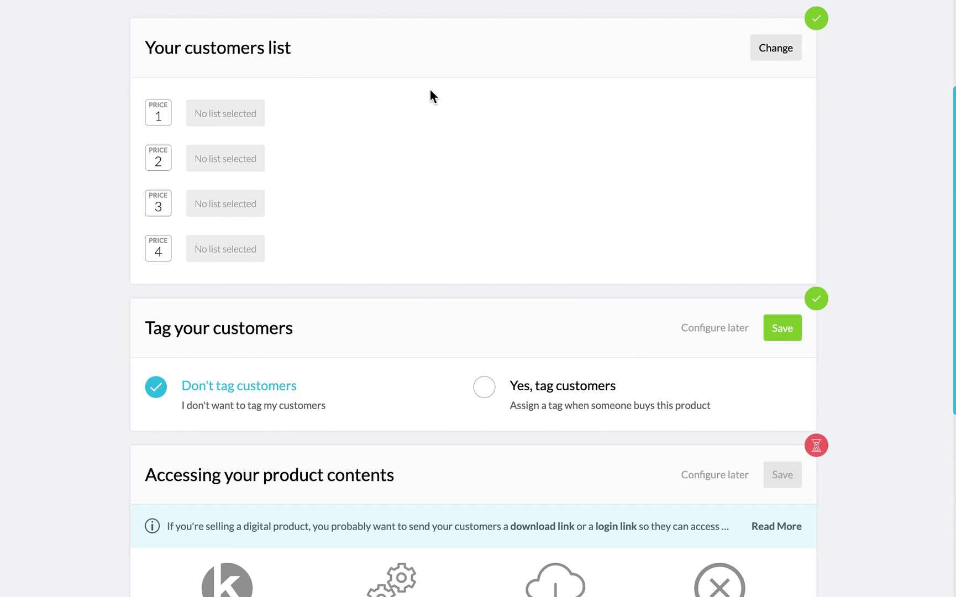
scroll(430, 94, "down", 1)
scroll(760, 93, "up", 3)
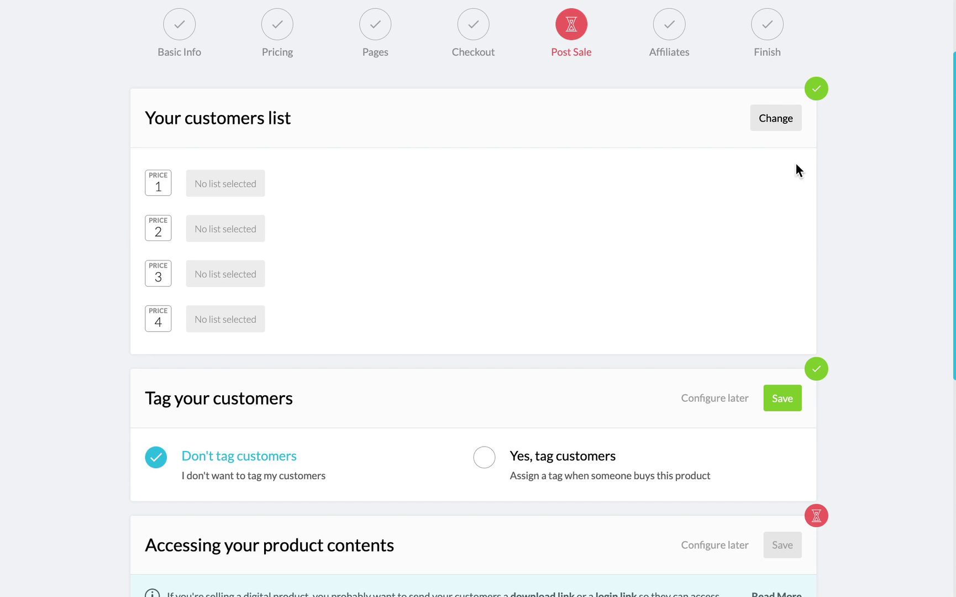
left_click(782, 398)
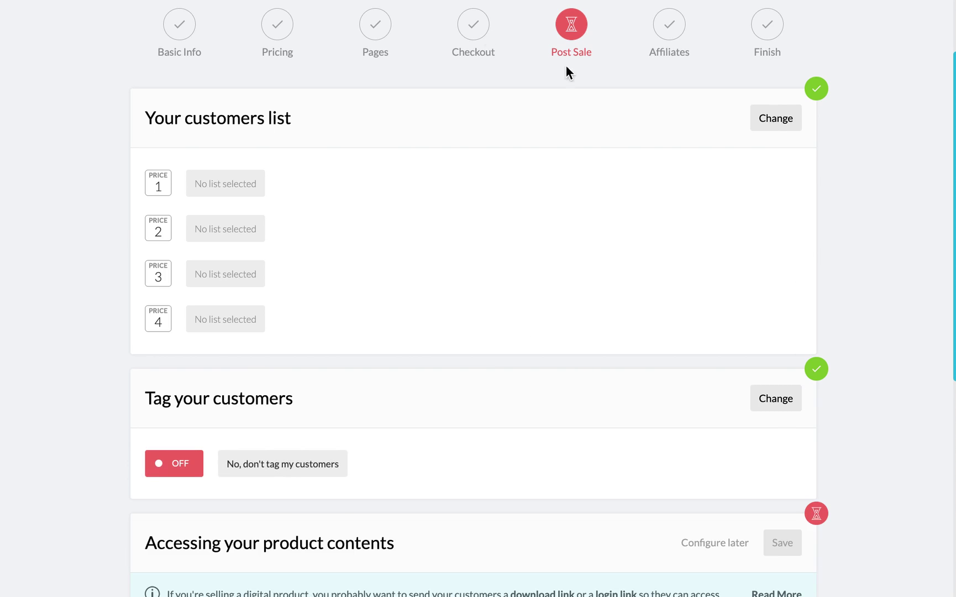
Examine the Kartra membership, no access page and downloadable file options for accessing the product contents.
scroll(479, 244, "down", 10)
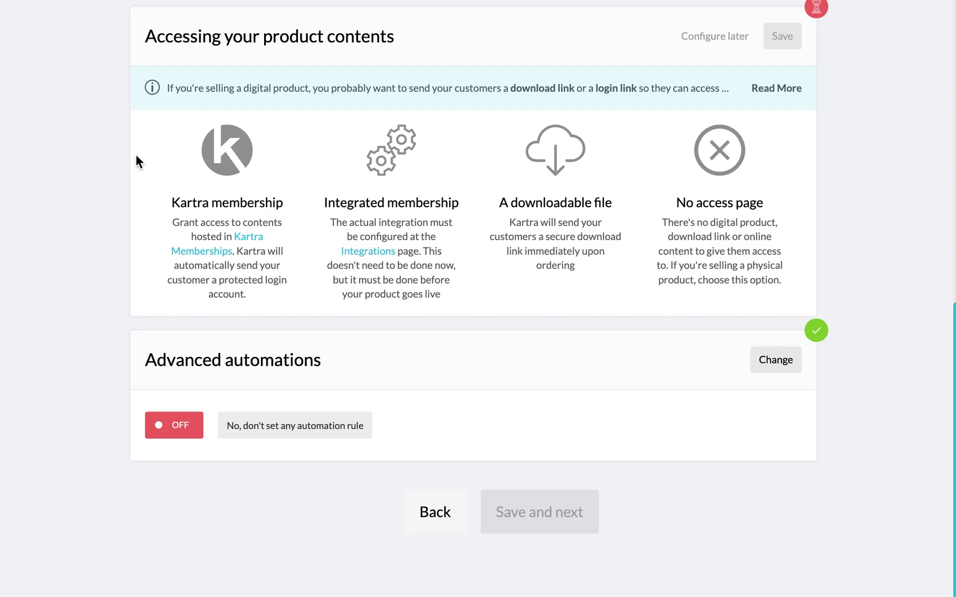
left_click(217, 173)
left_click(300, 353)
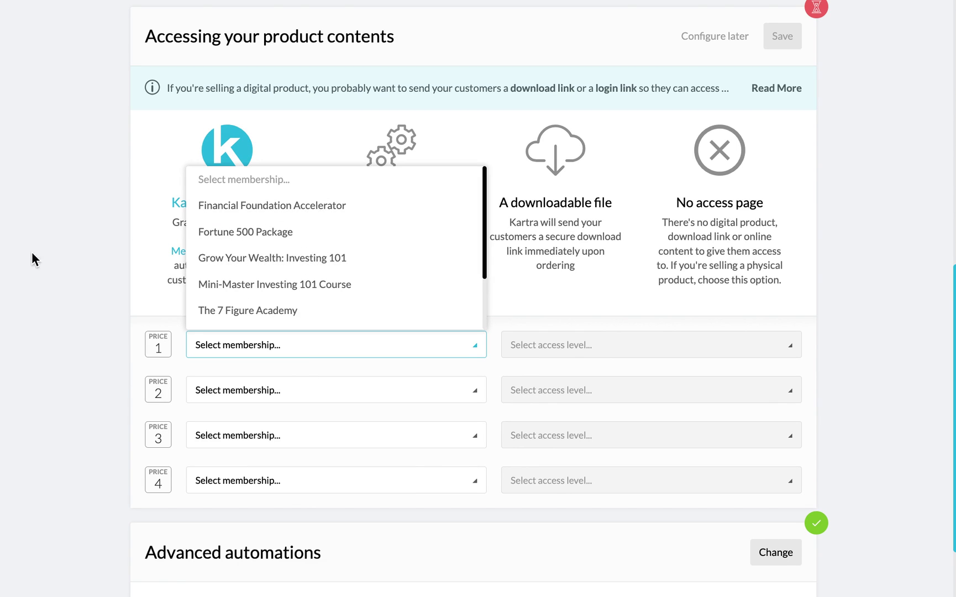
left_click(71, 236)
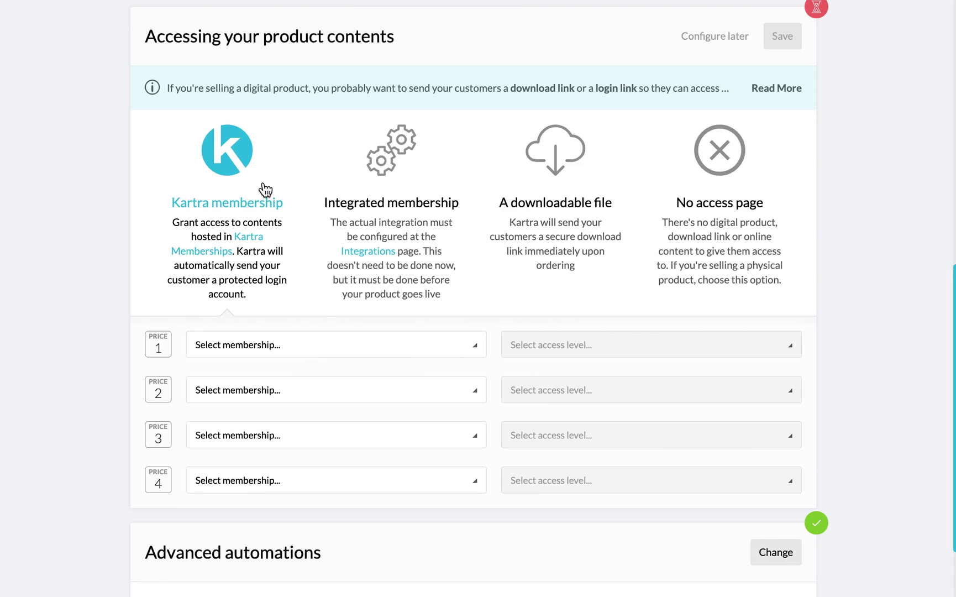
left_click(751, 203)
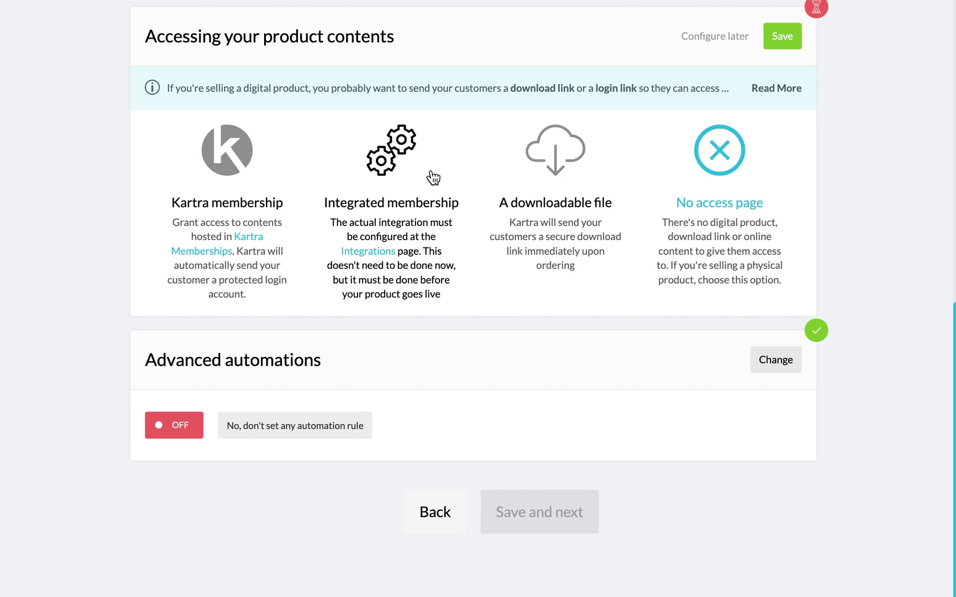
scroll(183, 191, "up", 1)
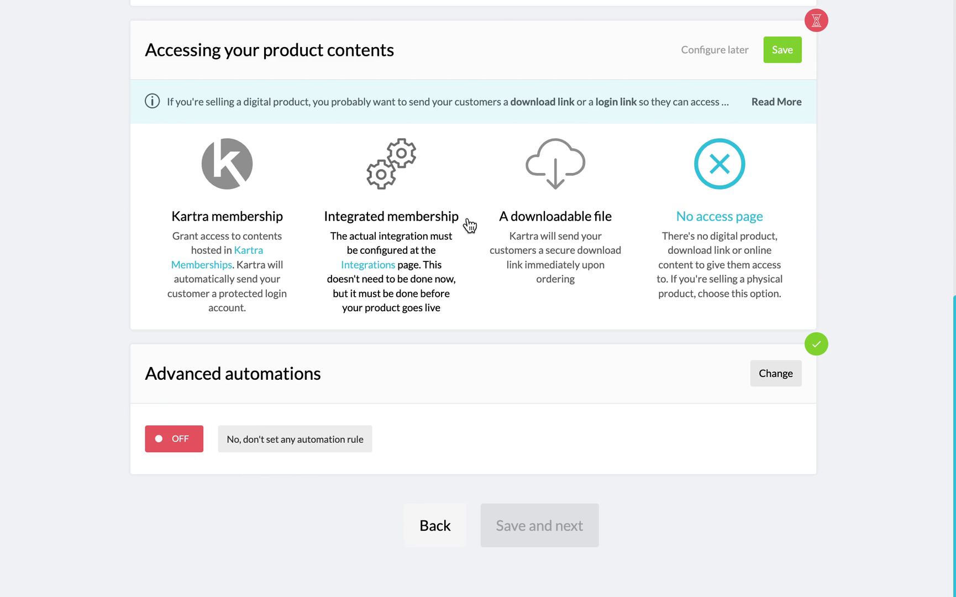
left_click(544, 209)
left_click(315, 363)
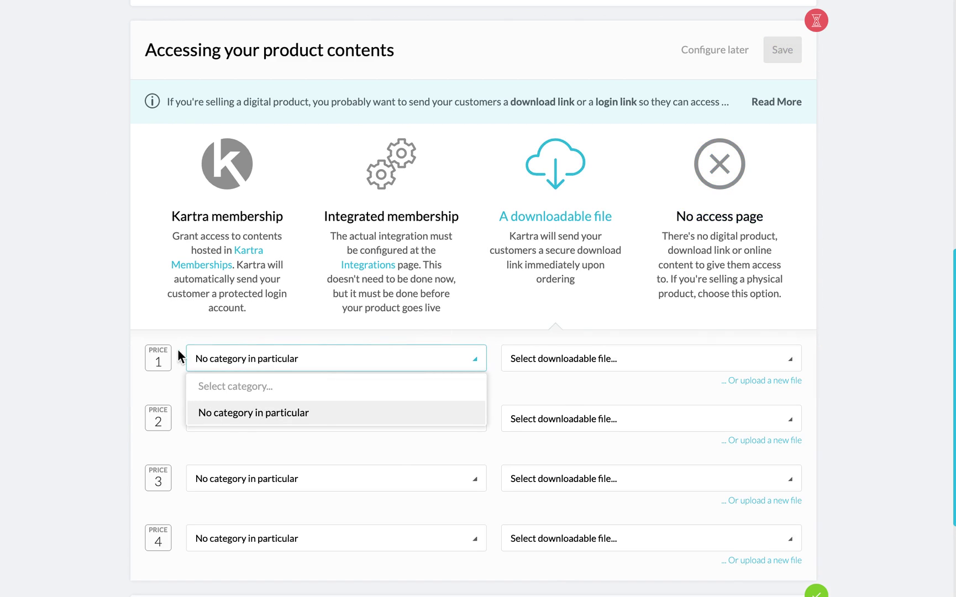
left_click(97, 298)
Examine the membership and access level choices per price point under the Kartra membership option.
left_click(216, 224)
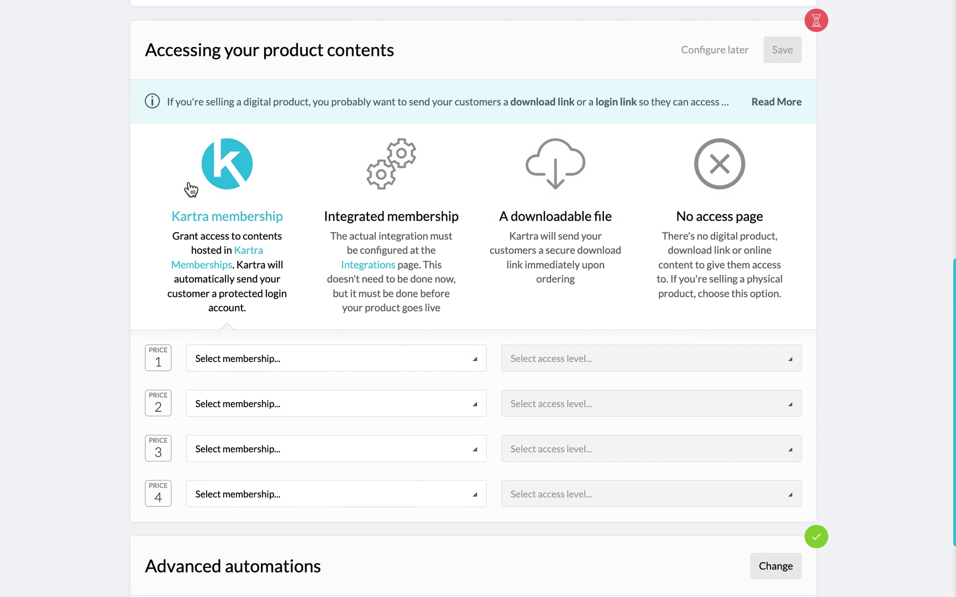
scroll(71, 235, "down", 2)
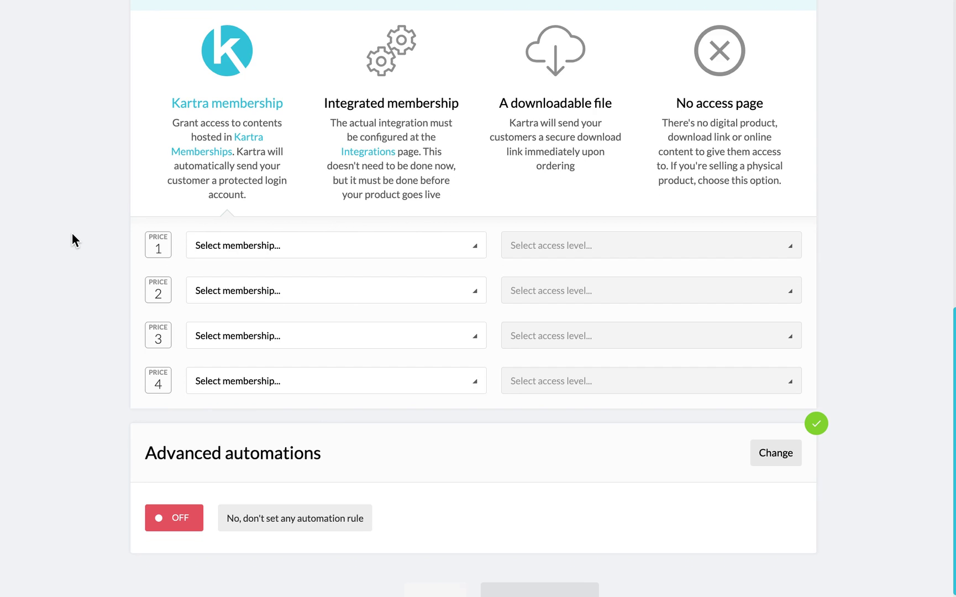
scroll(72, 234, "up", 2)
scroll(72, 241, "down", 1)
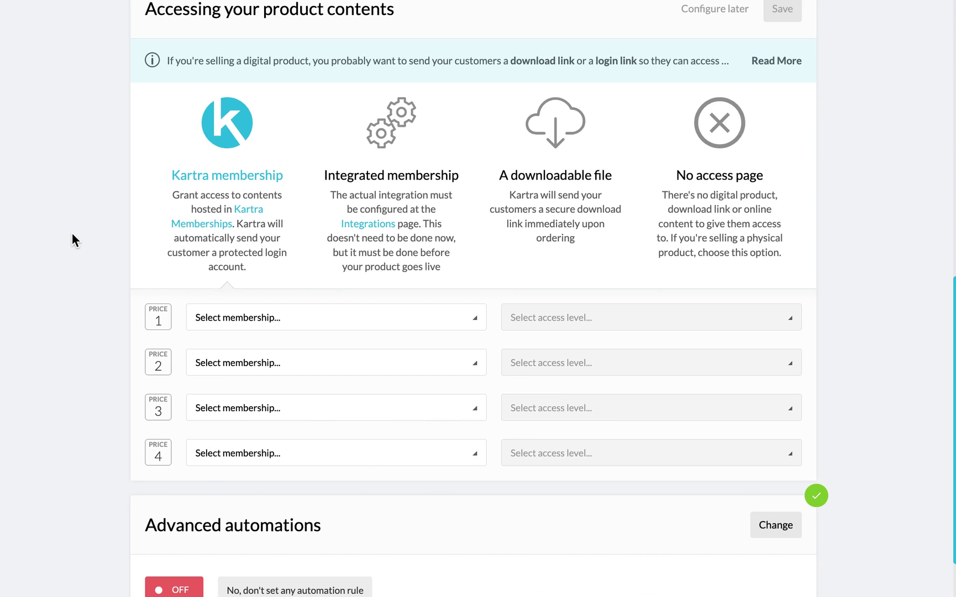
scroll(72, 234, "up", 1)
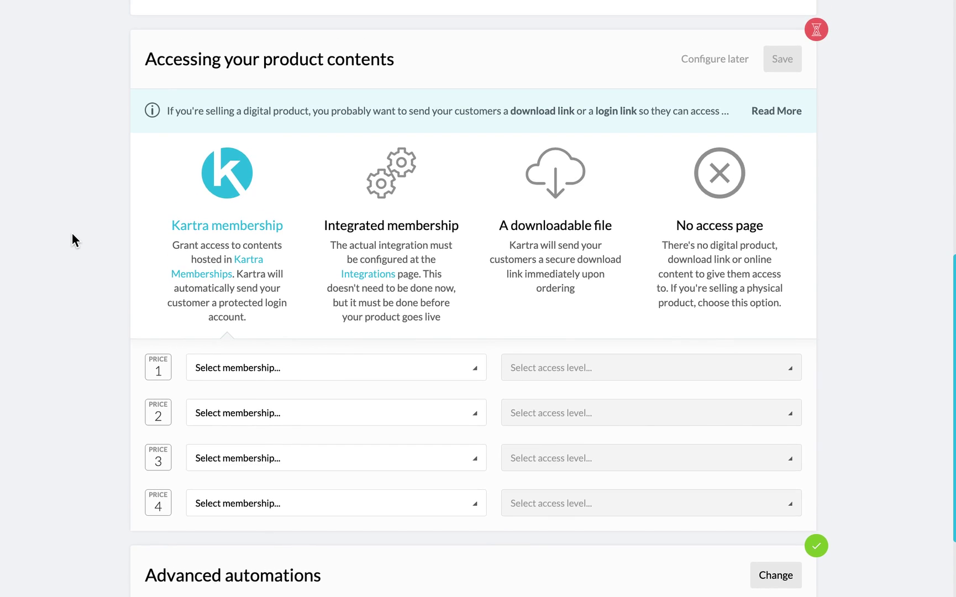
scroll(72, 236, "down", 1)
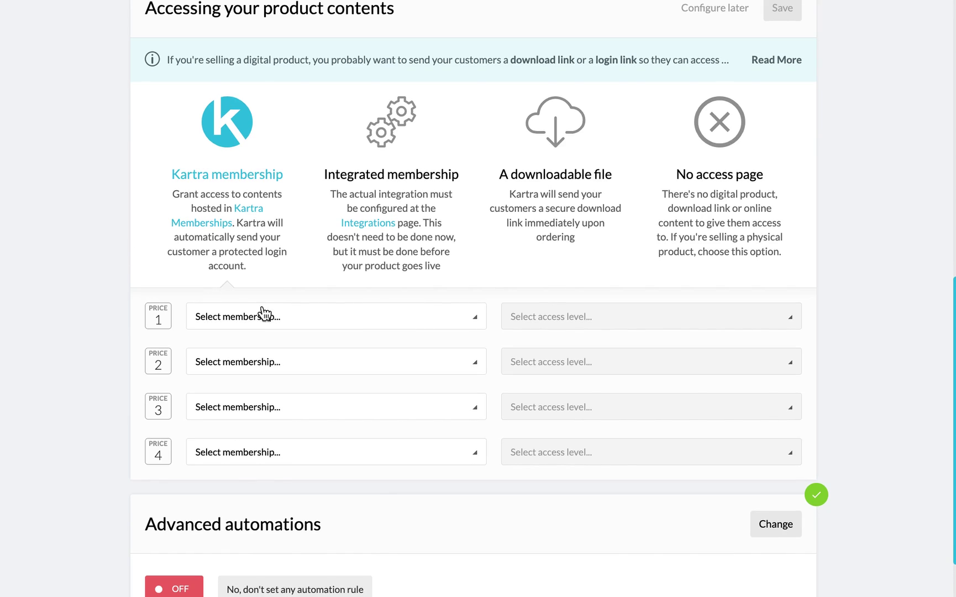
left_click(280, 323)
left_click(91, 290)
left_click(220, 311)
left_click(83, 259)
Set access to the product contents to No access page and save.
scroll(85, 259, "up", 1)
left_click(712, 176)
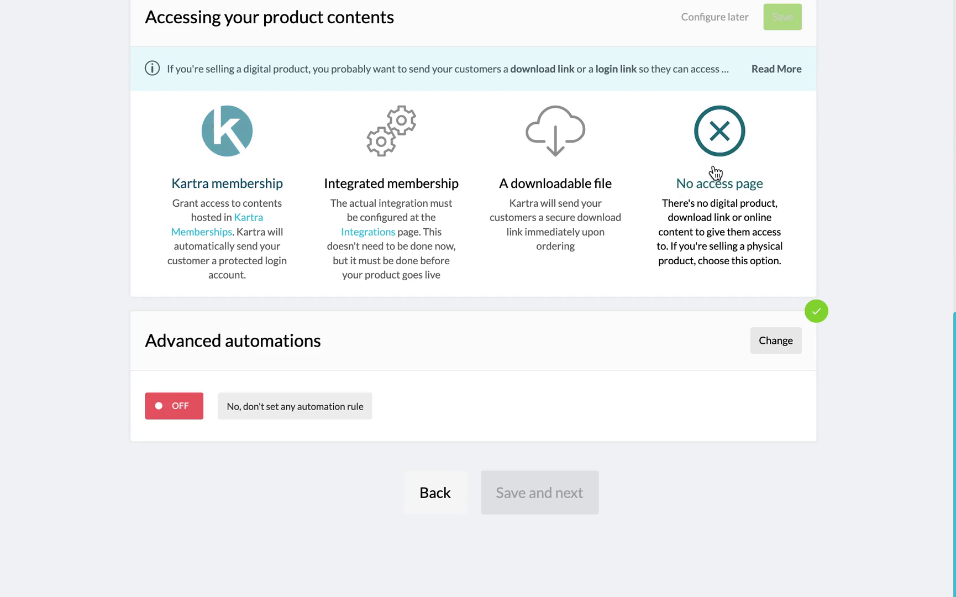
left_click(781, 36)
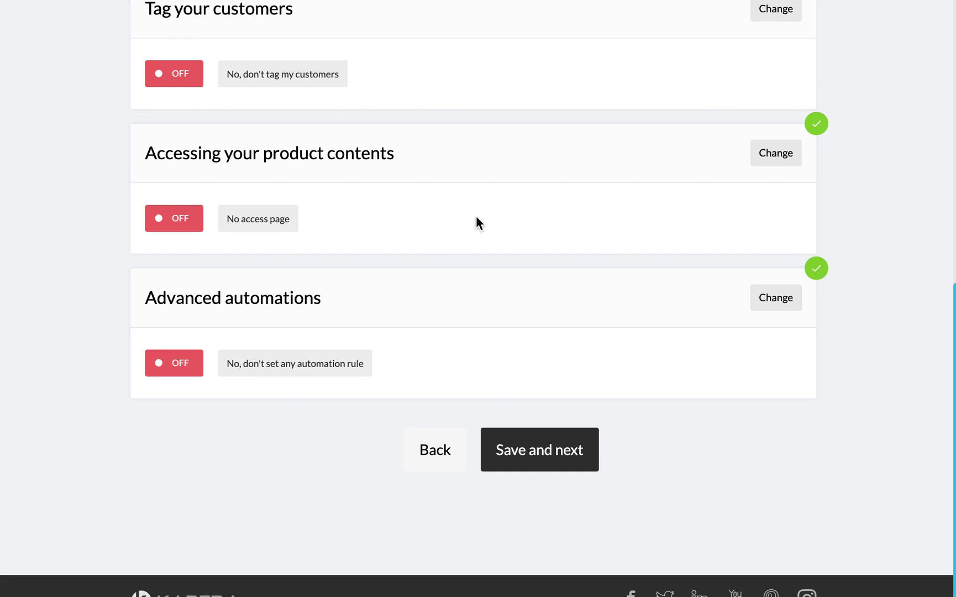
Review all Post Sale sections of the product, save them and finish the product setup.
scroll(476, 216, "up", 1)
scroll(476, 217, "up", 2)
scroll(476, 216, "up", 8)
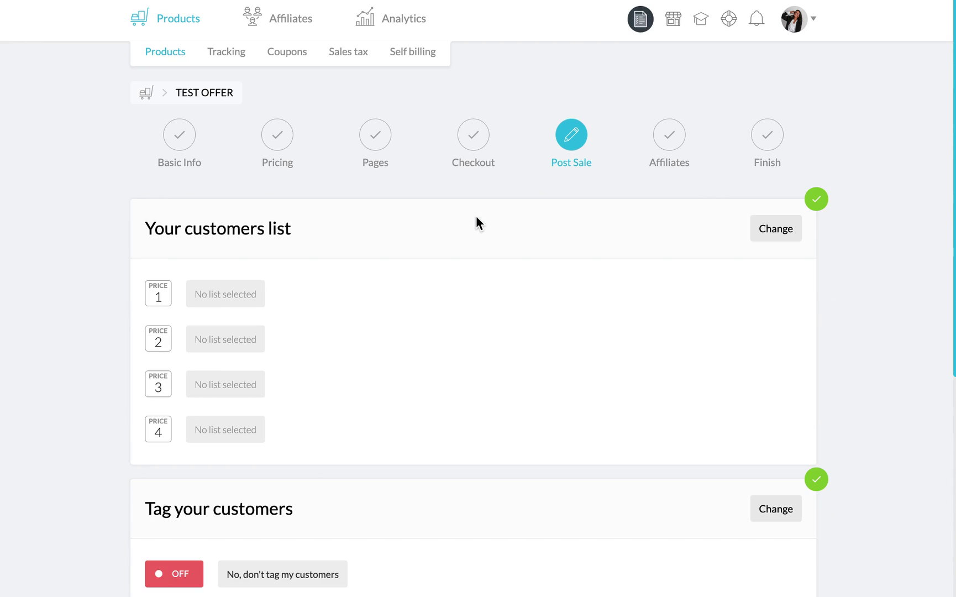
scroll(282, 481, "down", 4)
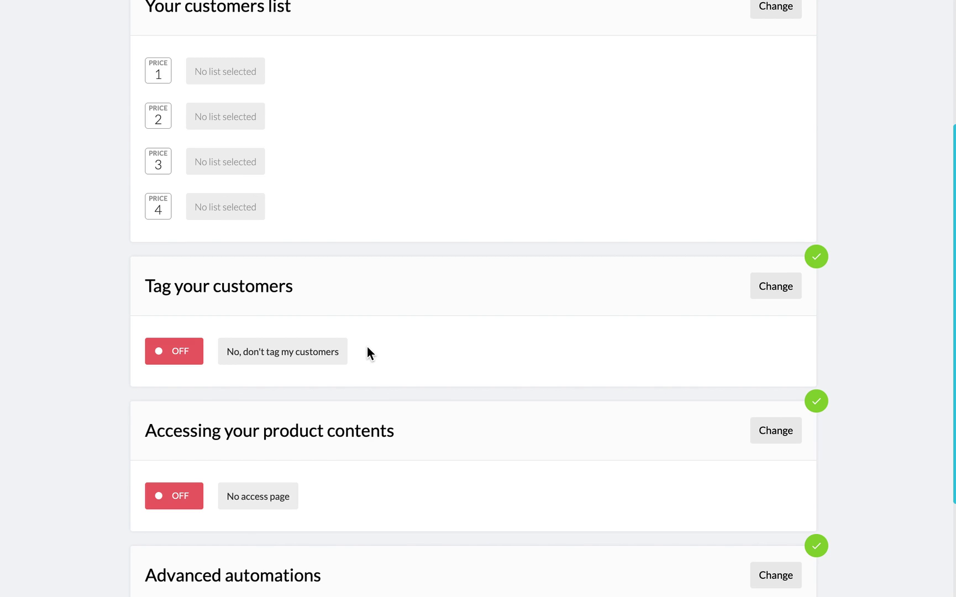
scroll(367, 354, "down", 5)
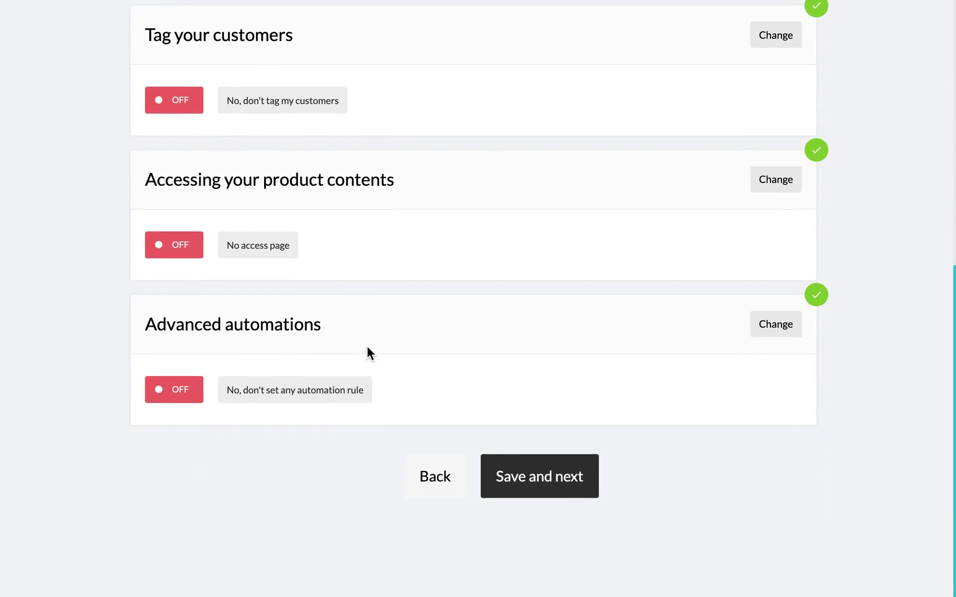
left_click(534, 455)
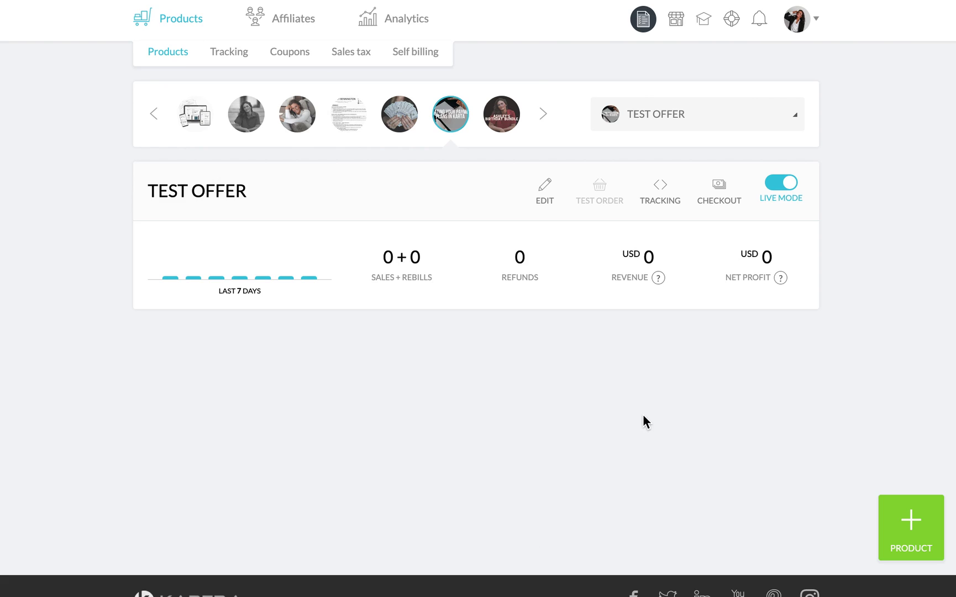
View the single price checkout links of TEST OFFER for price points 1, 2 and 3.
left_click(719, 187)
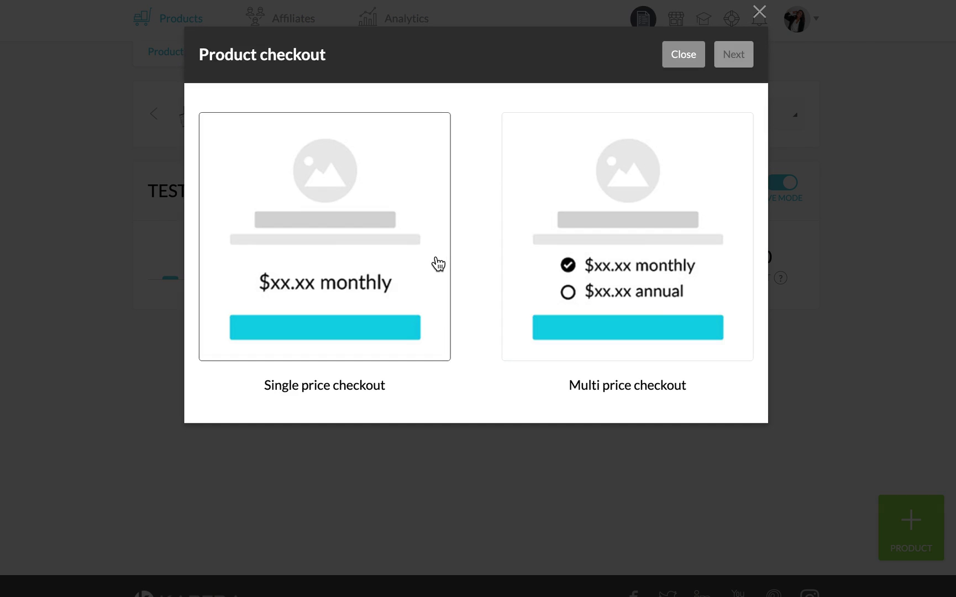
left_click(337, 247)
left_click(740, 60)
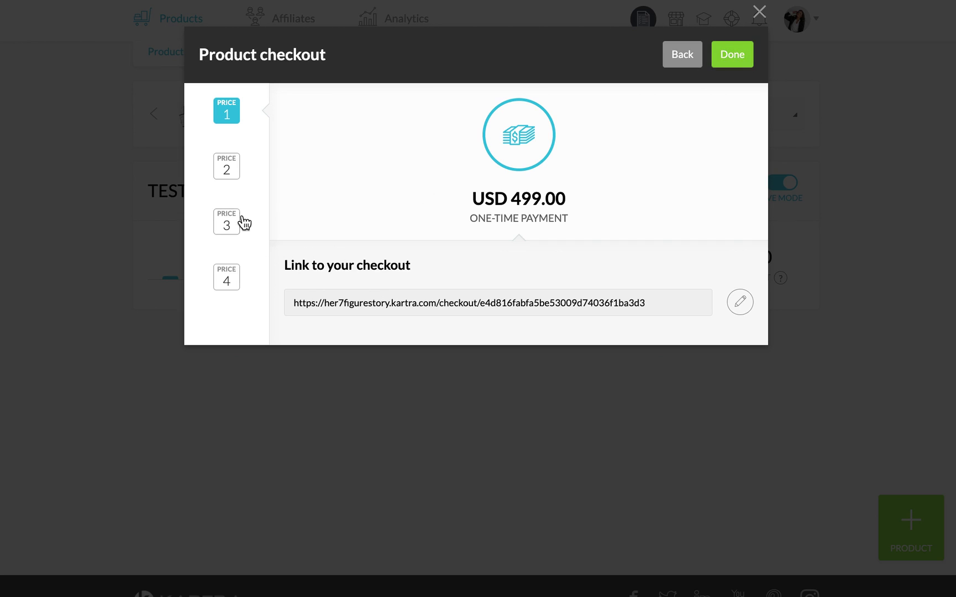
left_click(227, 169)
left_click(232, 223)
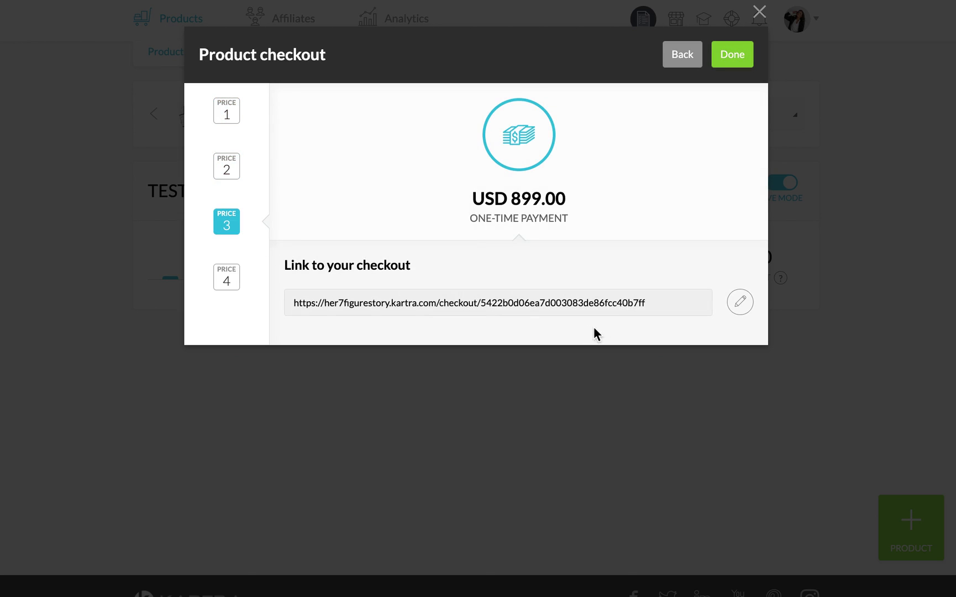
left_click_drag(657, 311, 284, 299)
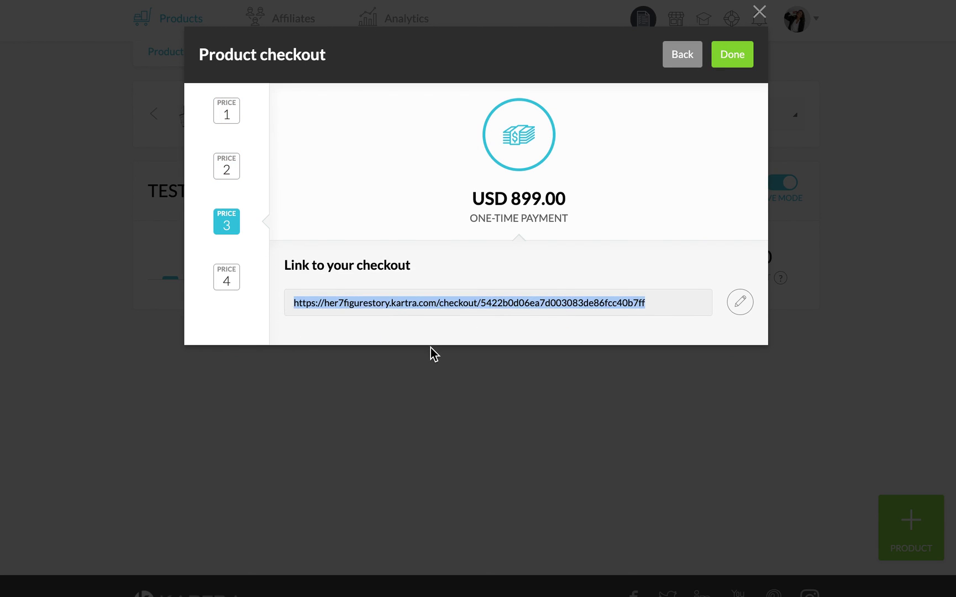
left_click(227, 165)
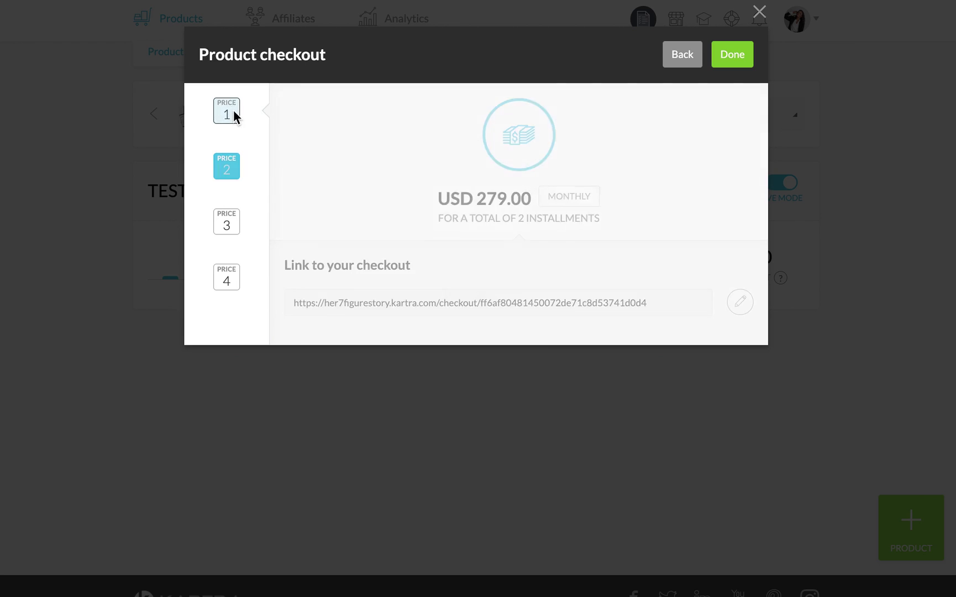
left_click(233, 114)
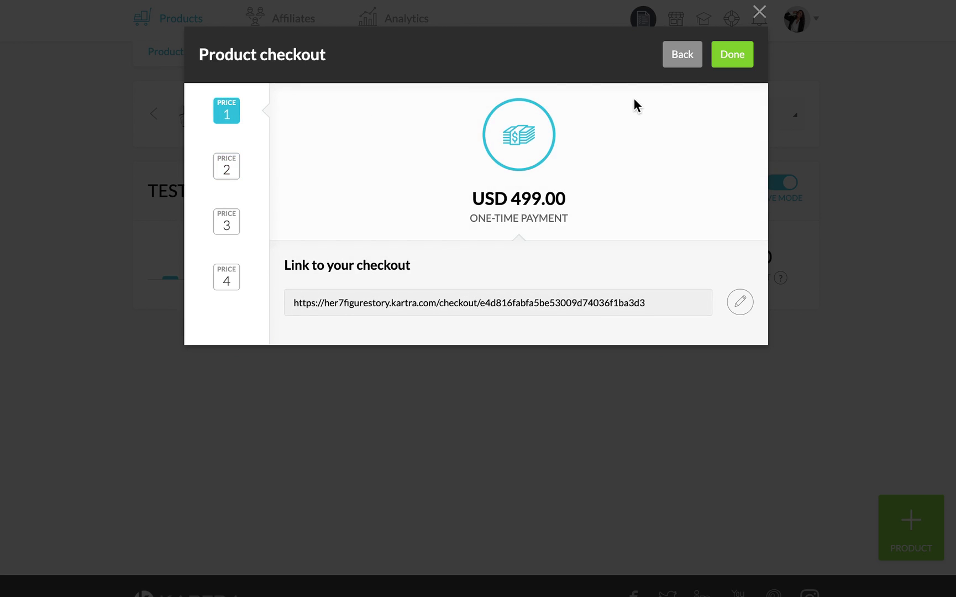
Switch the product checkout to Multi price checkout and select its checkout link.
left_click(675, 58)
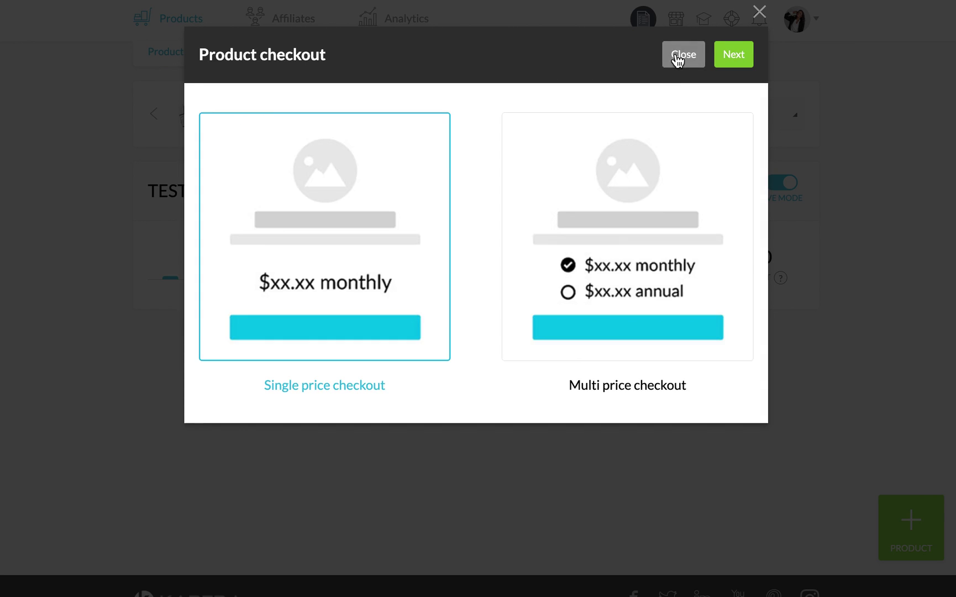
left_click(637, 220)
left_click(743, 62)
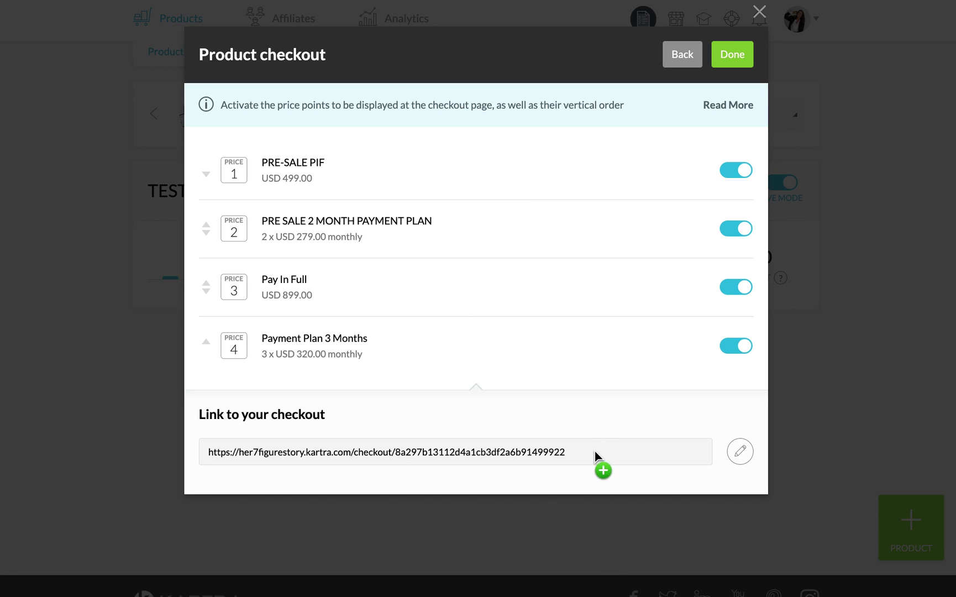
left_click_drag(598, 452, 209, 452)
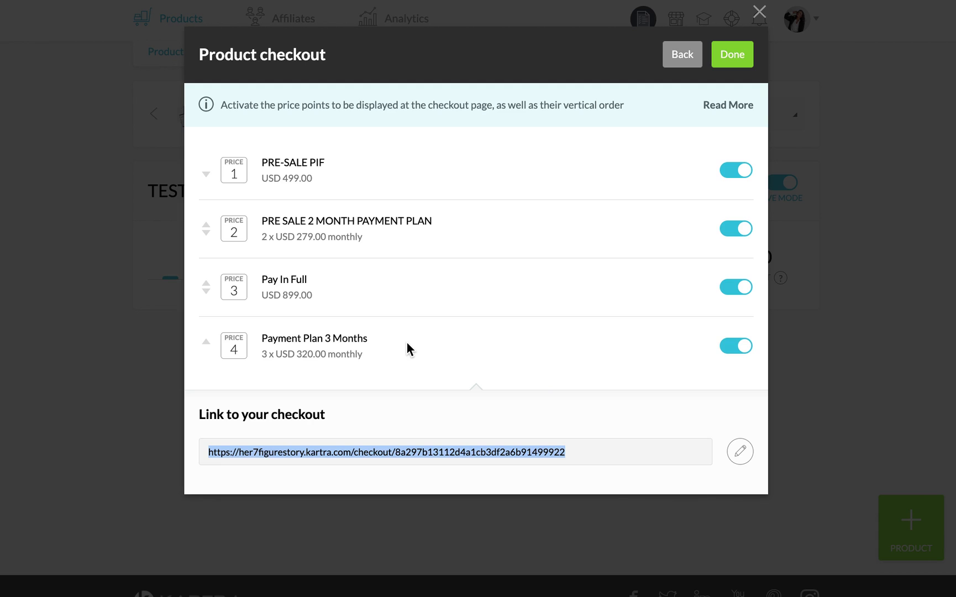
Deactivate the Pay In Full and Payment Plan 3 Months price points and open the multi price checkout link.
left_click(742, 294)
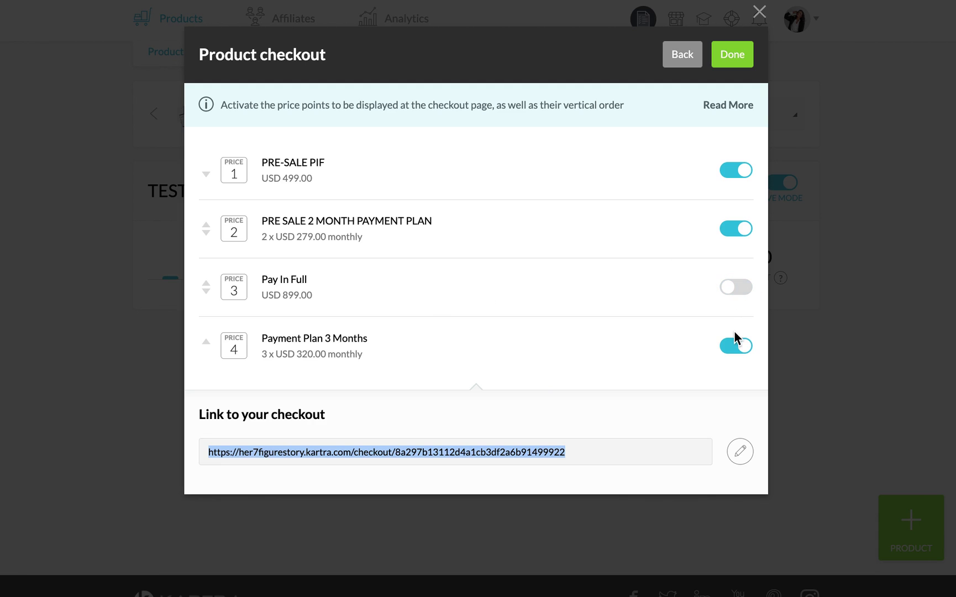
left_click(738, 346)
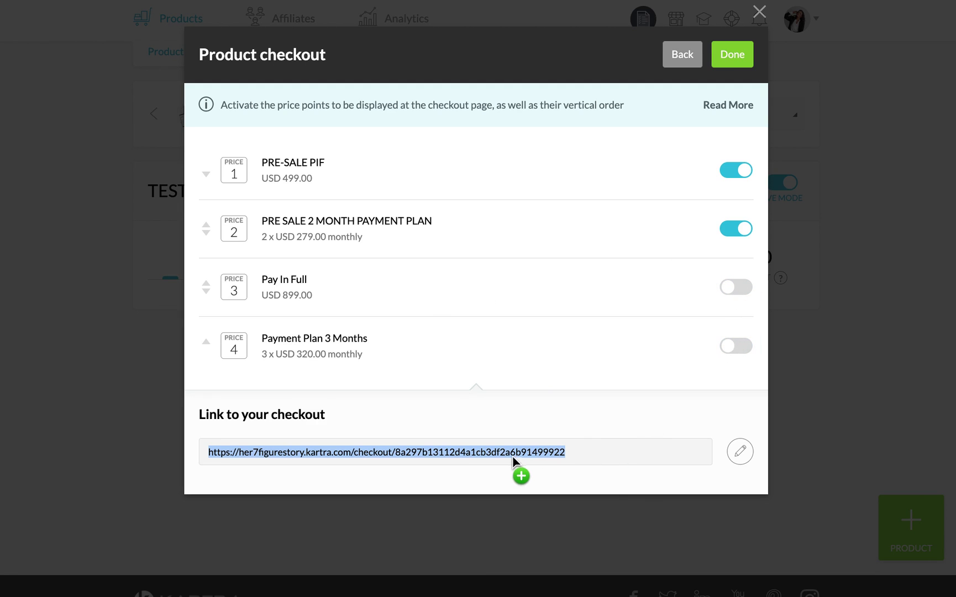
right_click(498, 455)
left_click(560, 501)
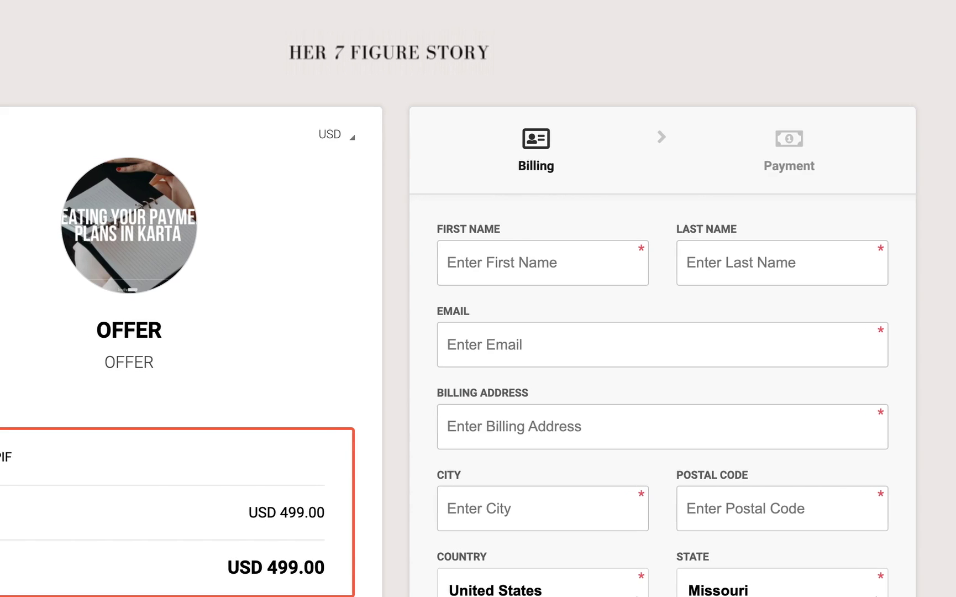
Preview the checkout page and compare the PRE-SALE PIF and PRE SALE 2 MONTH PAYMENT PLAN options.
scroll(451, 246, "down", 5)
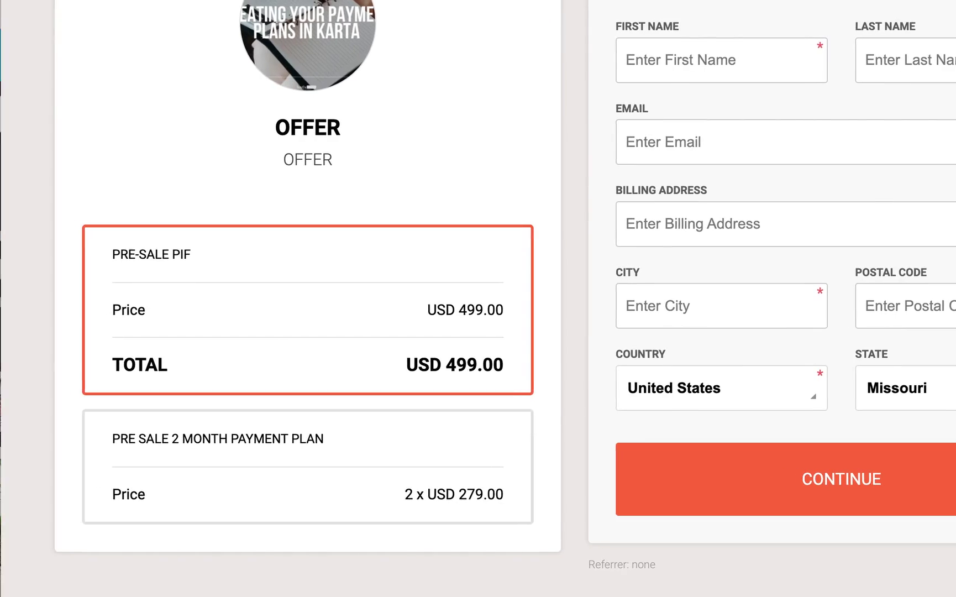
scroll(231, 244, "up", 1)
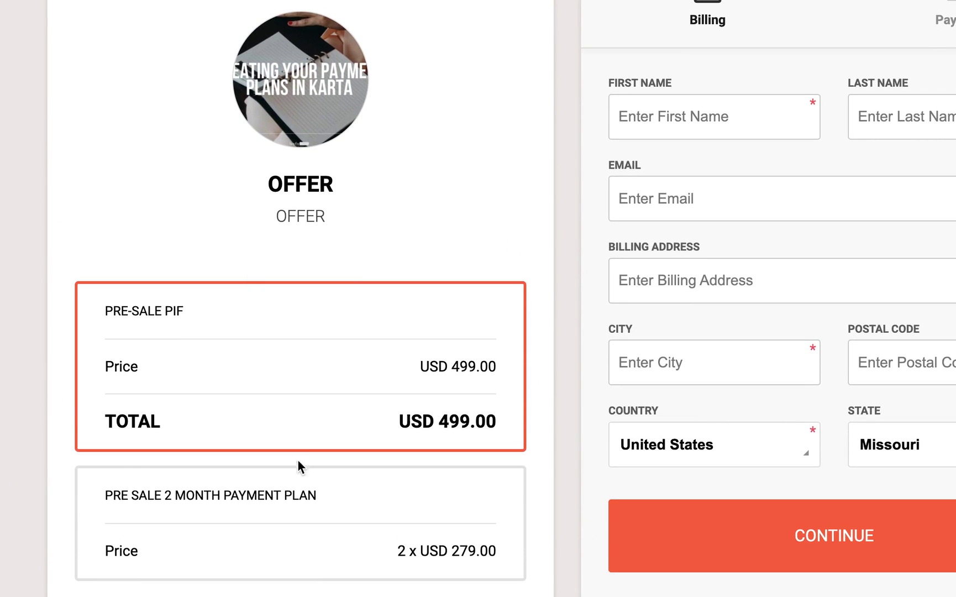
left_click(278, 510)
left_click(349, 328)
scroll(444, 177, "up", 3)
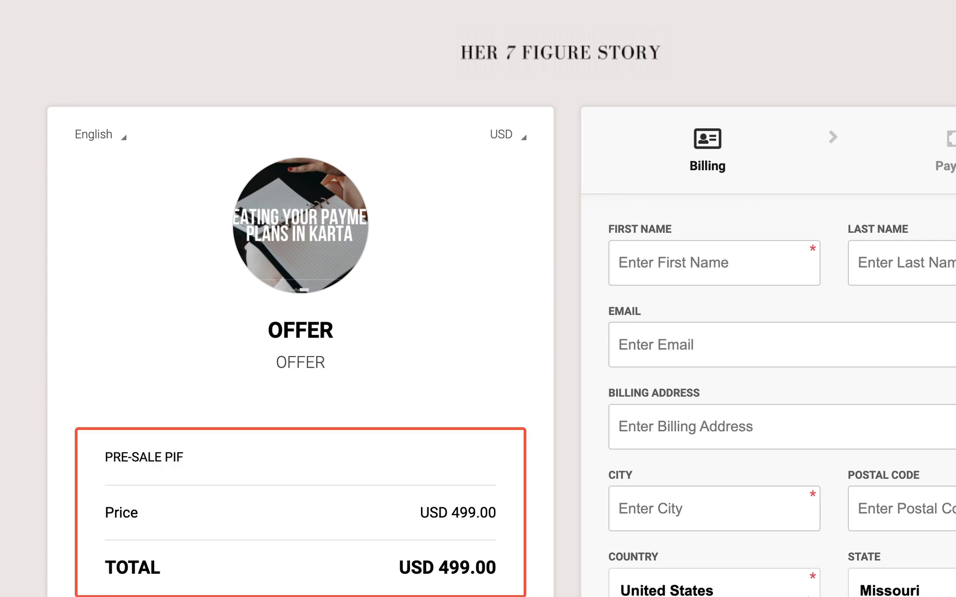
Back in the product checkout settings, activate Pay In Full and Payment Plan 3 Months and deactivate both pre-sale price points.
left_click(138, 1)
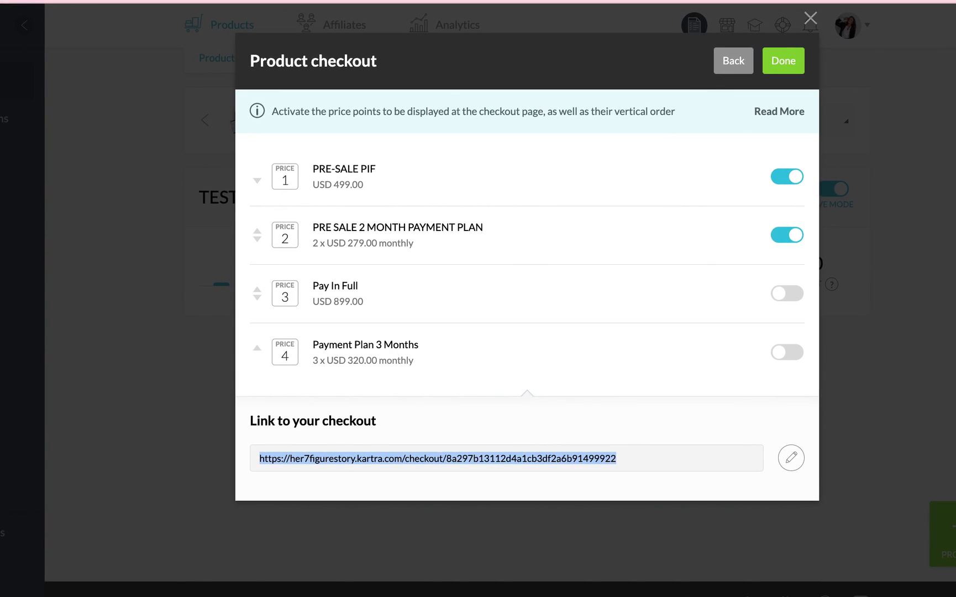
left_click(784, 301)
left_click(788, 352)
left_click(789, 238)
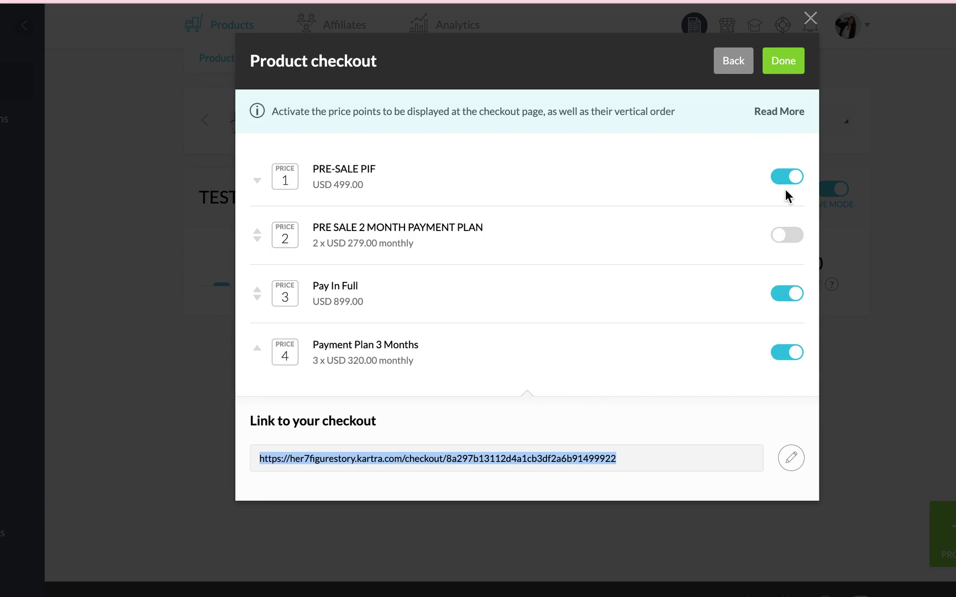
left_click(782, 178)
left_click(405, 497)
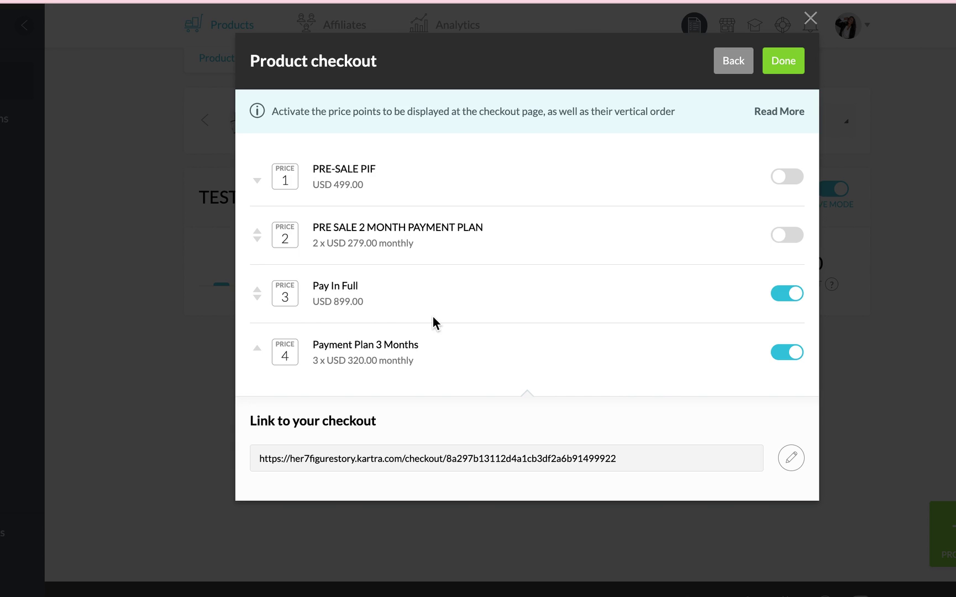
Open the Her 7 Figure Story website at the hersevenfigurestory domain in a new browser tab.
key("super+t")
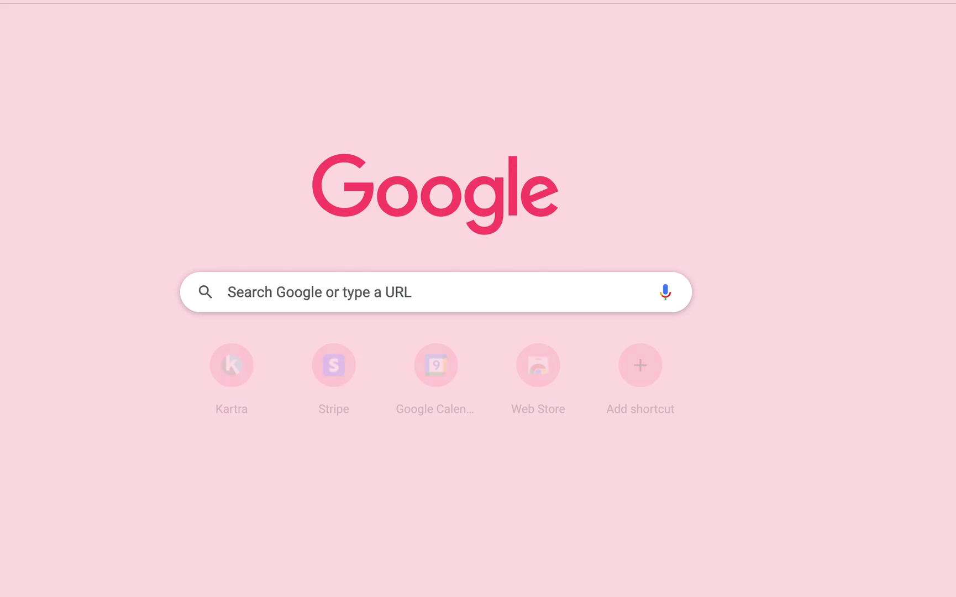
type("f")
key("BackSpace")
type("her")
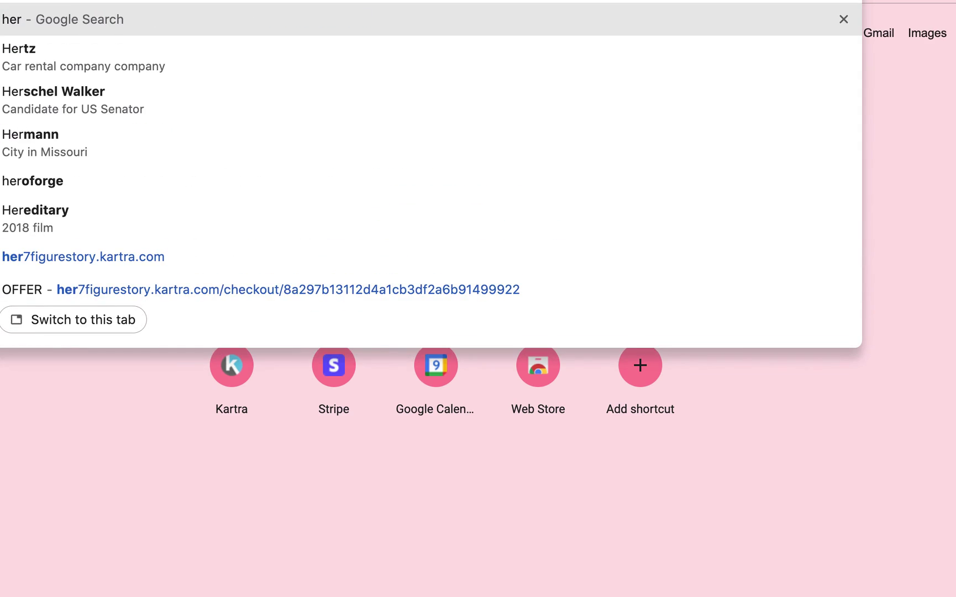
type("sevenfigr")
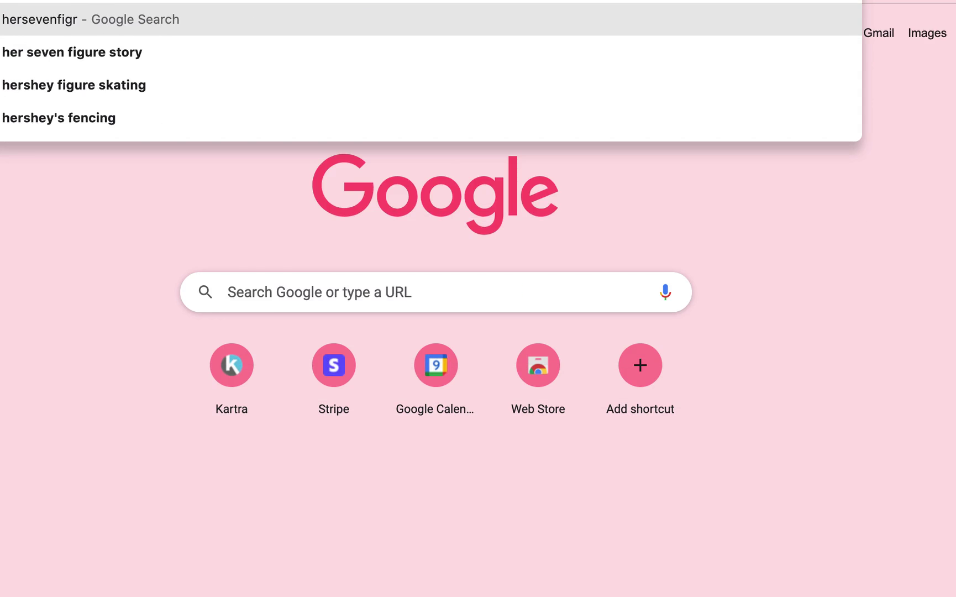
key("BackSpace")
type("urestory.co")
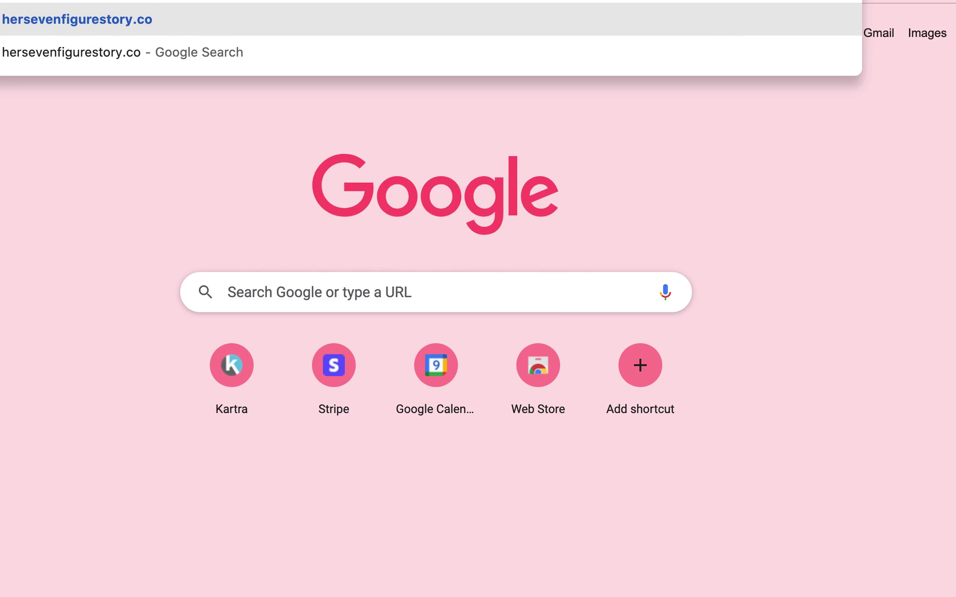
key("Return")
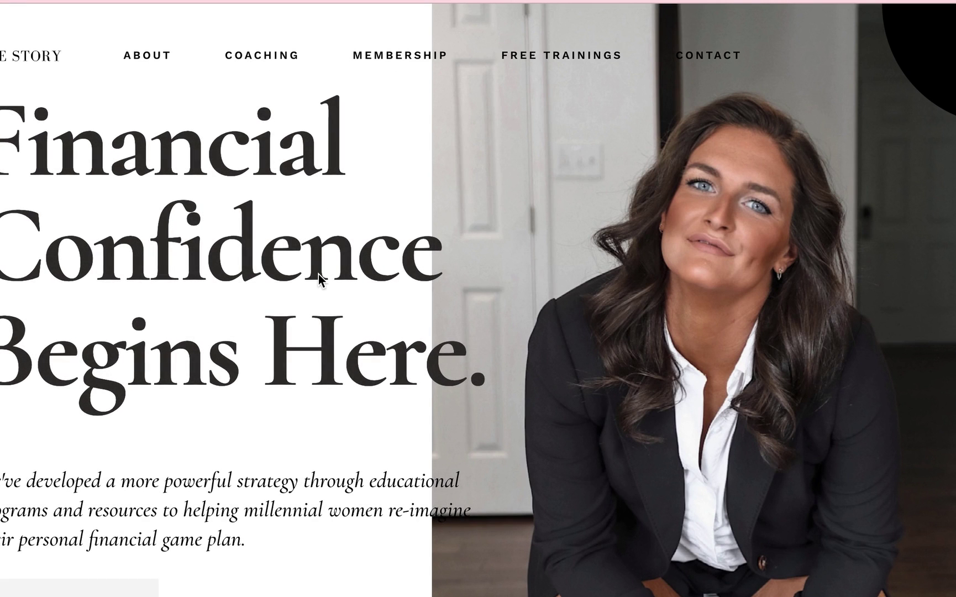
Follow the Grab Your Spot link of the 7 Figure Academy Program and compare the Pay In Full and Payment Plan options at its checkout.
scroll(319, 274, "down", 10)
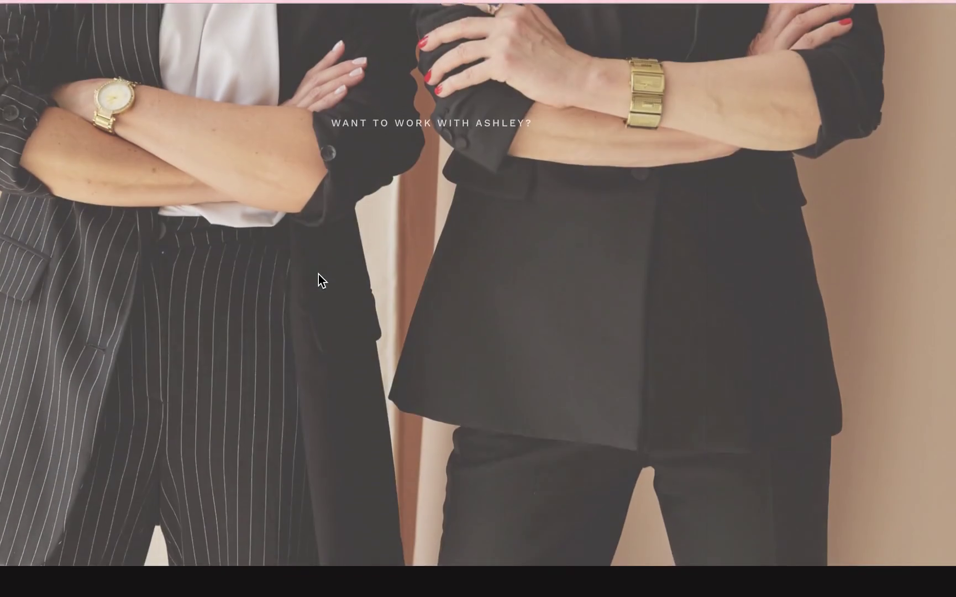
scroll(318, 274, "down", 3)
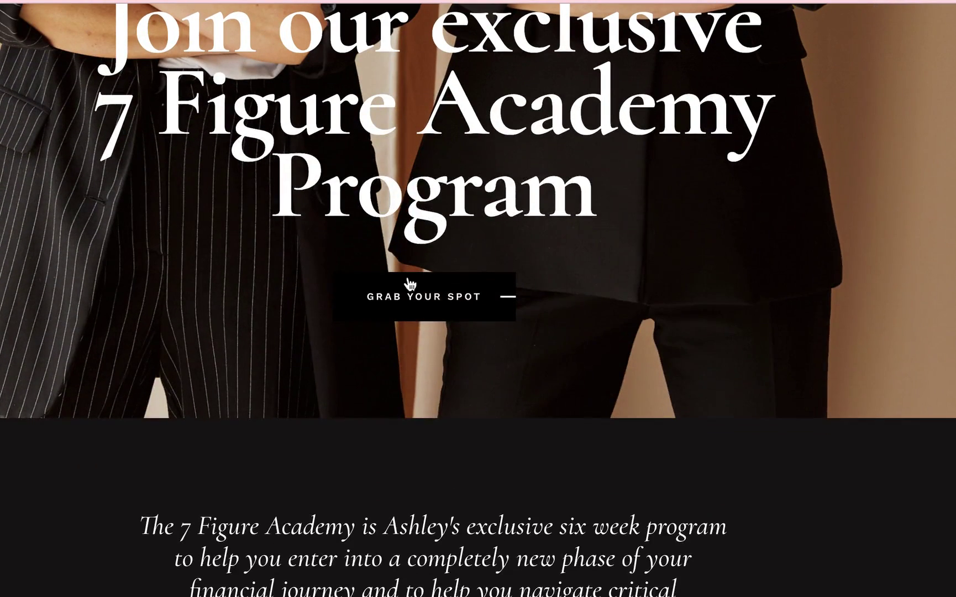
left_click(440, 302)
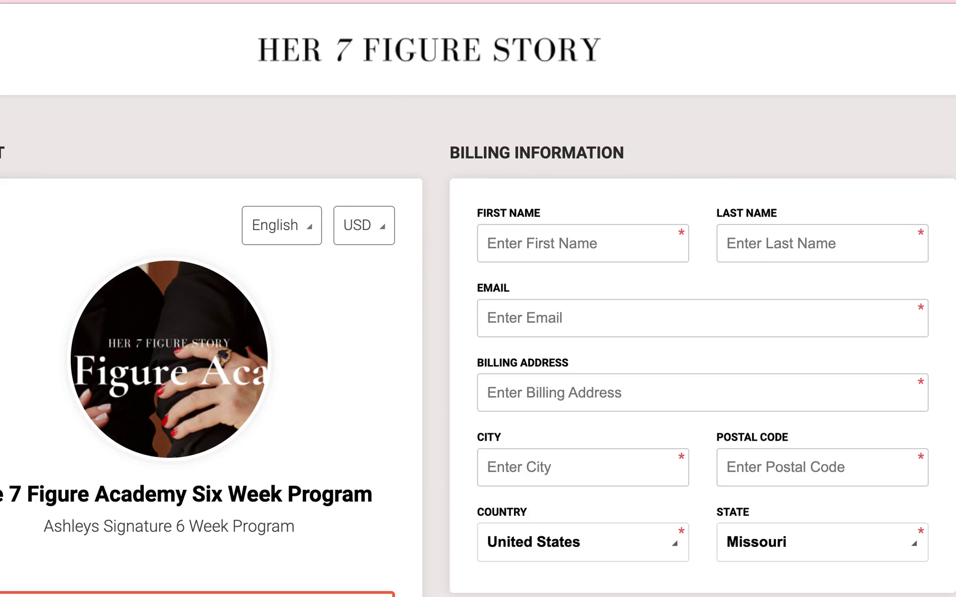
scroll(227, 385, "down", 6)
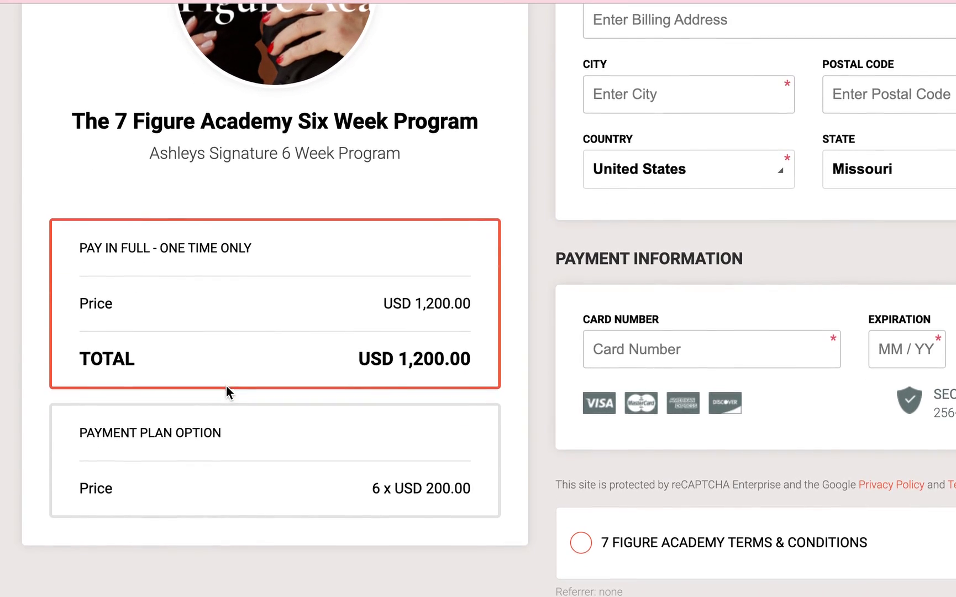
left_click(232, 455)
left_click(330, 288)
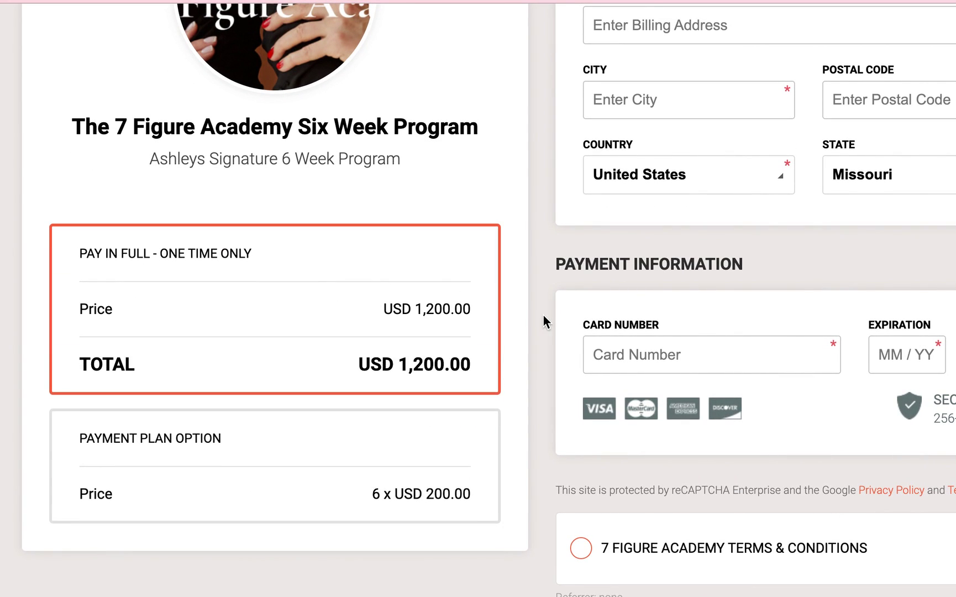
Return to the 7 Figure Academy sales page and review its payment plan section and the Grab Your Spot link.
scroll(487, 352, "up", 7)
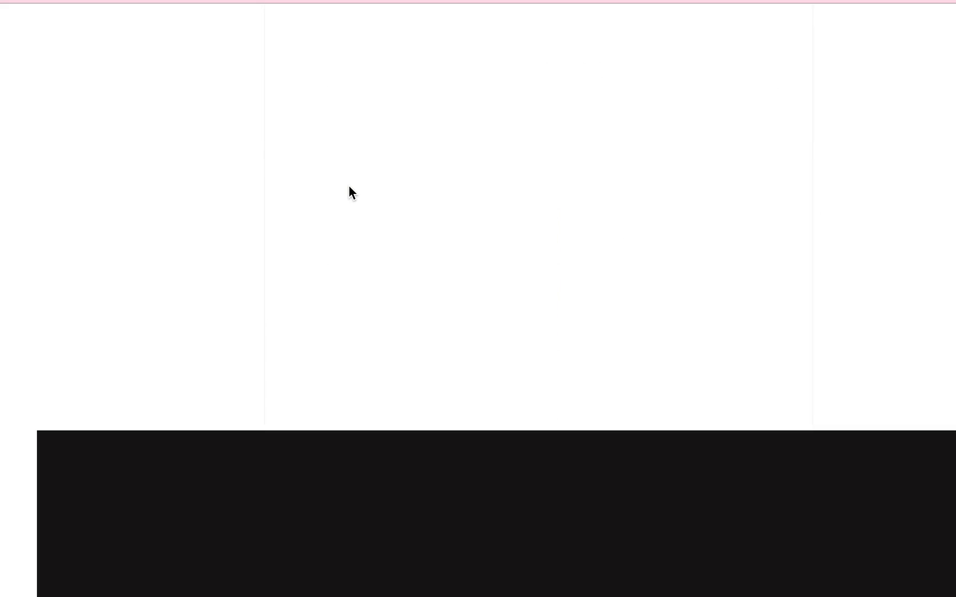
scroll(348, 185, "down", 15)
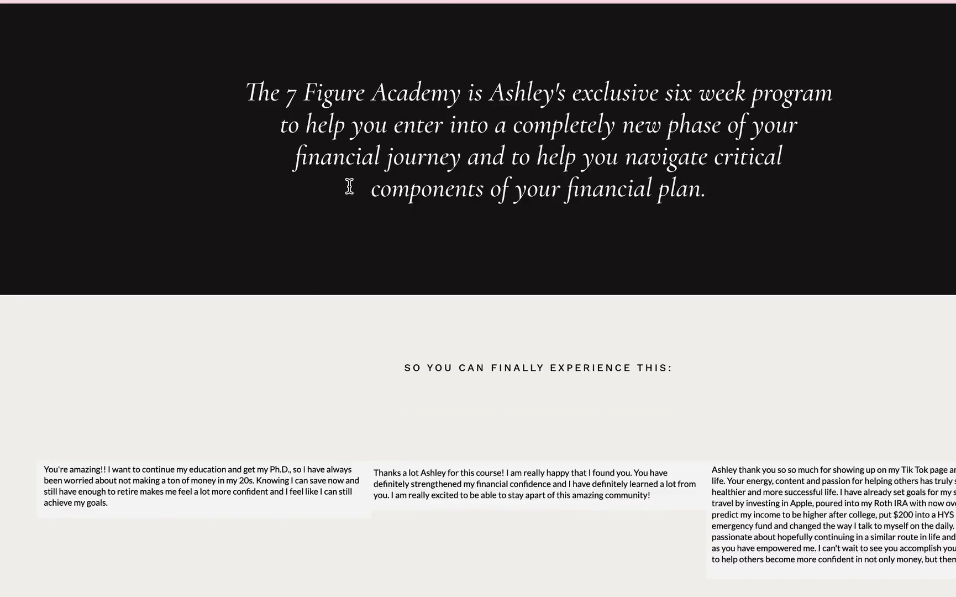
scroll(481, 260, "up", 15)
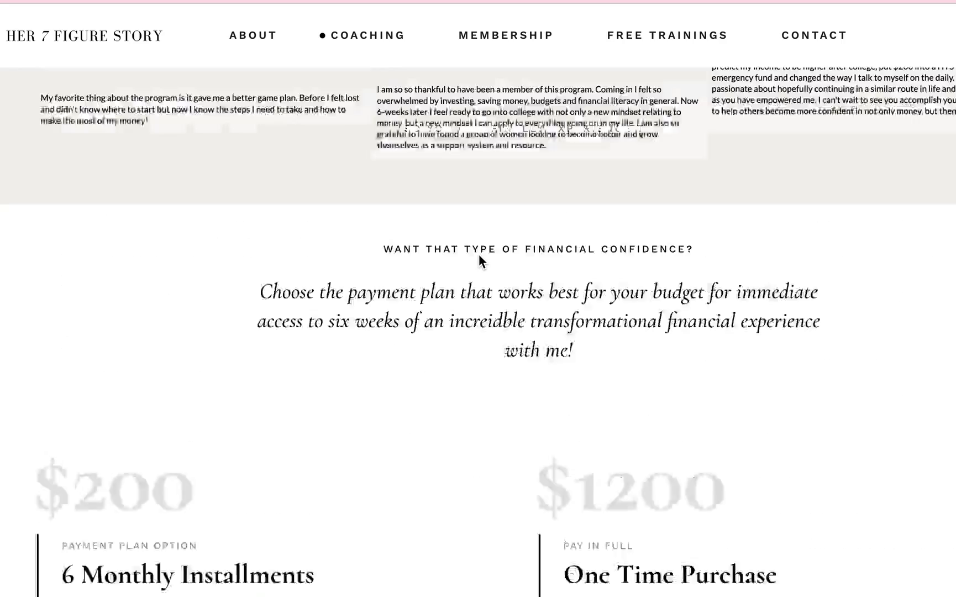
scroll(521, 339, "down", 3)
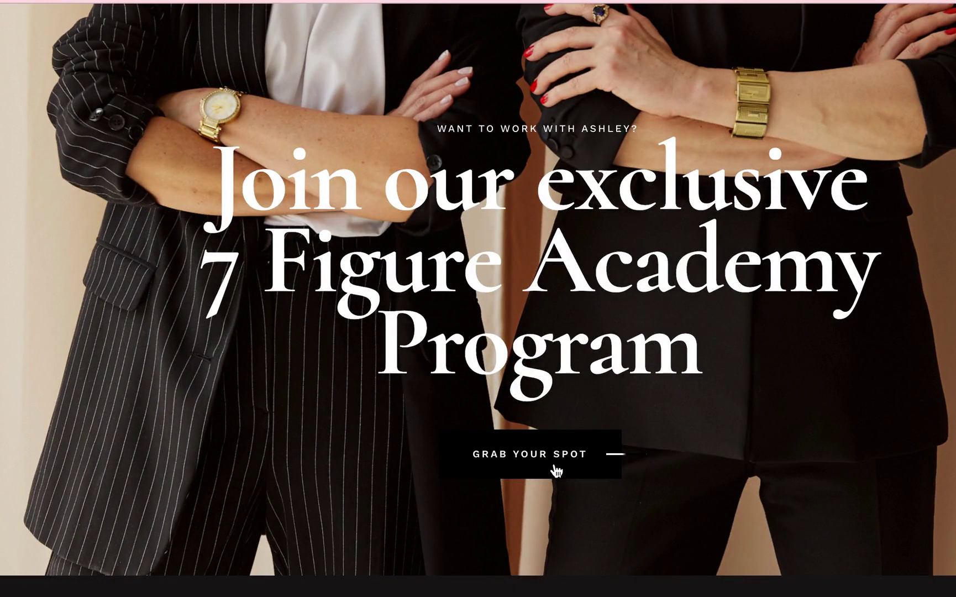
Switch back to Kartra's product checkout settings and select the full checkout link.
scroll(557, 471, "up", 3)
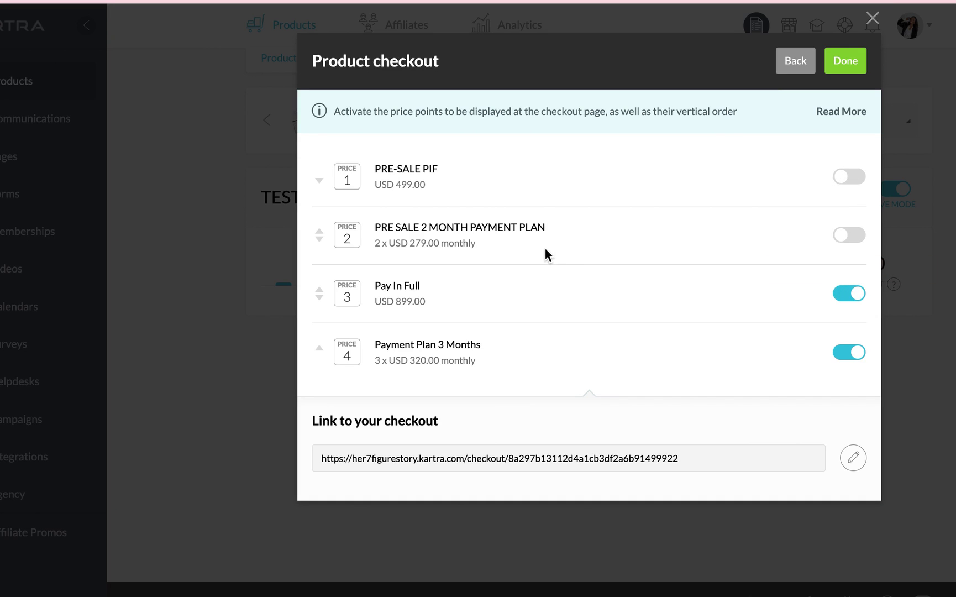
left_click_drag(686, 459, 319, 458)
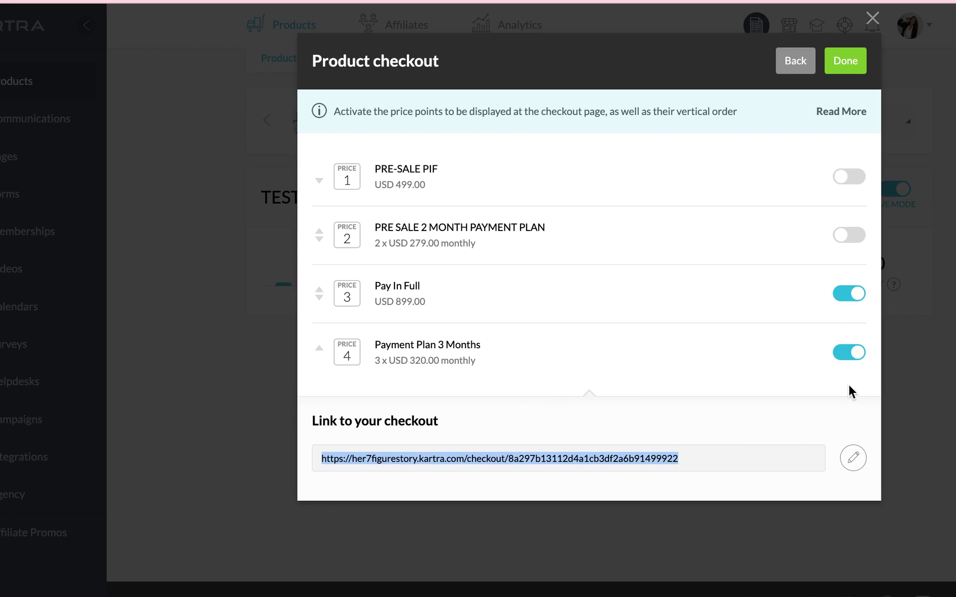